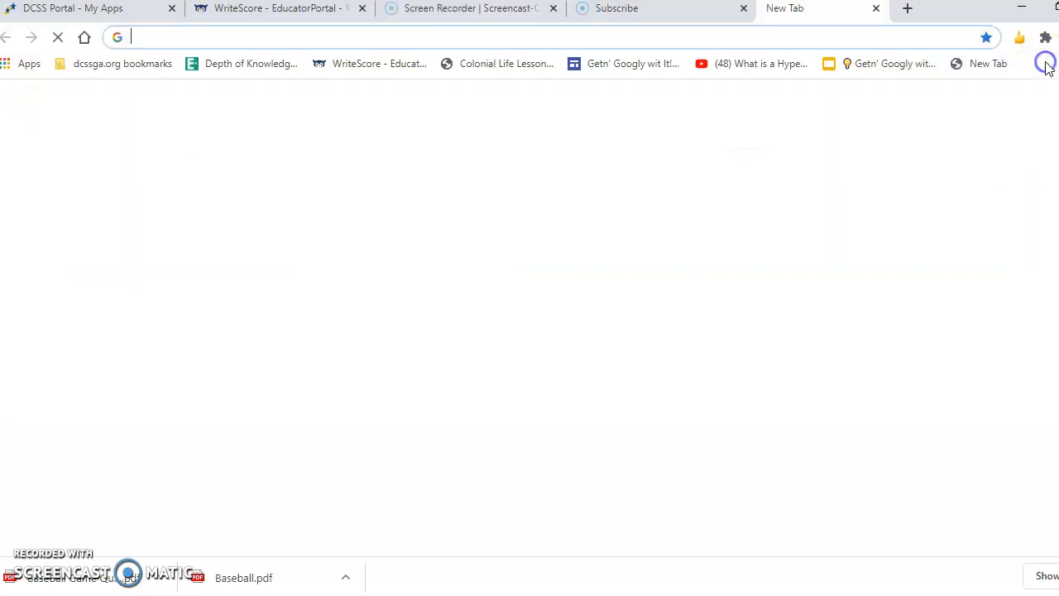
# Search Google for "google chrome extensions" and open the Chrome Web Store's Extensions page
pyautogui.click(943, 37)
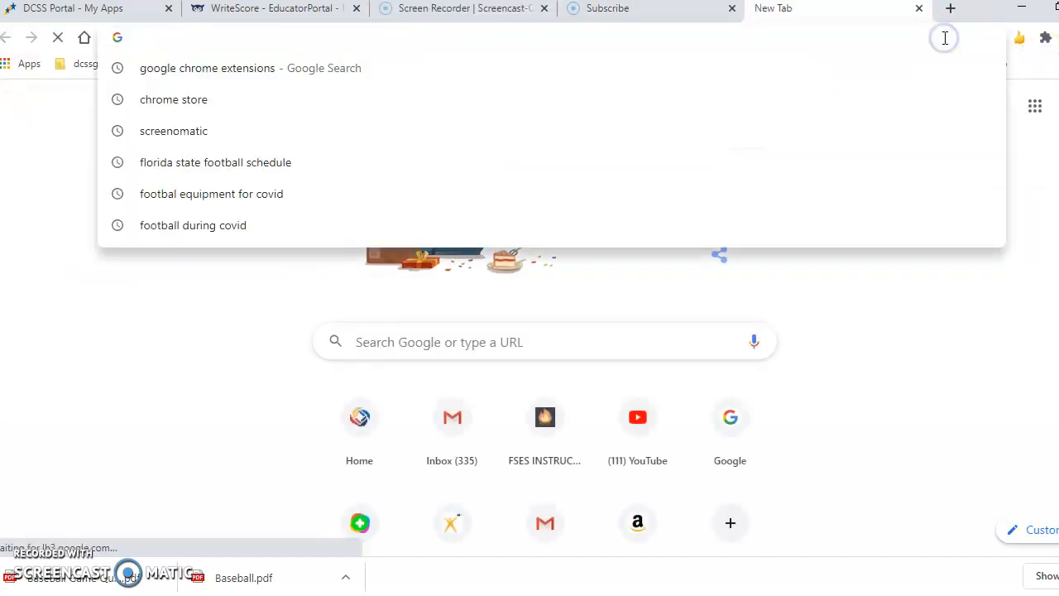
pyautogui.write('g')
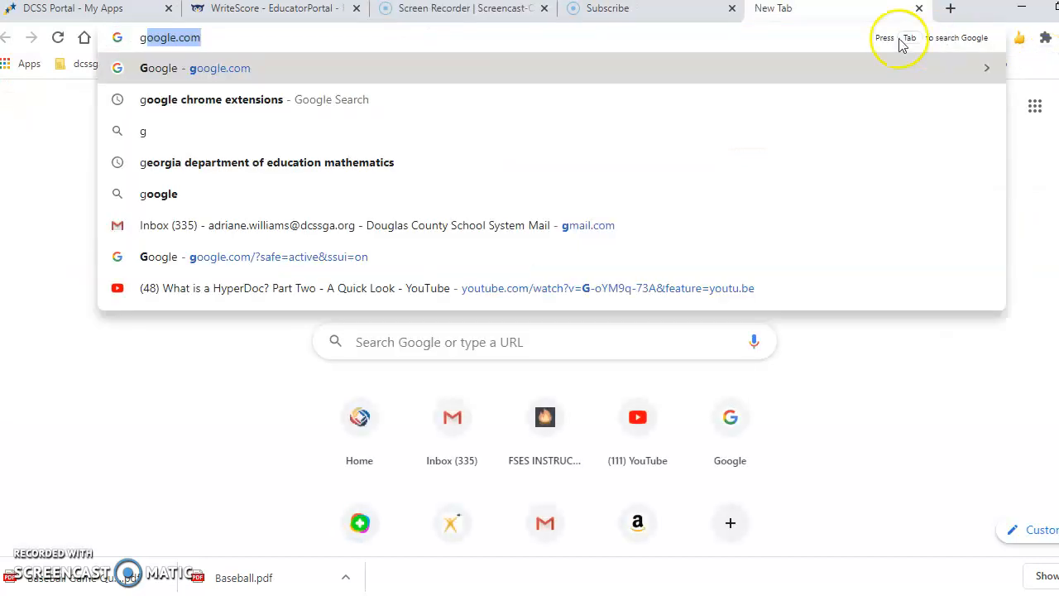
pyautogui.click(625, 101)
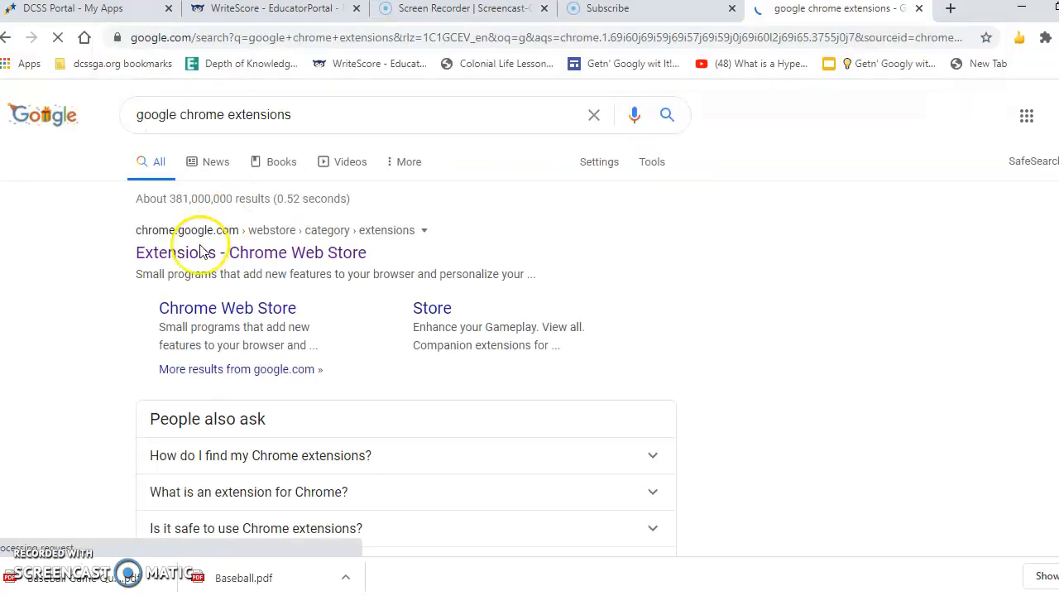
pyautogui.click(230, 252)
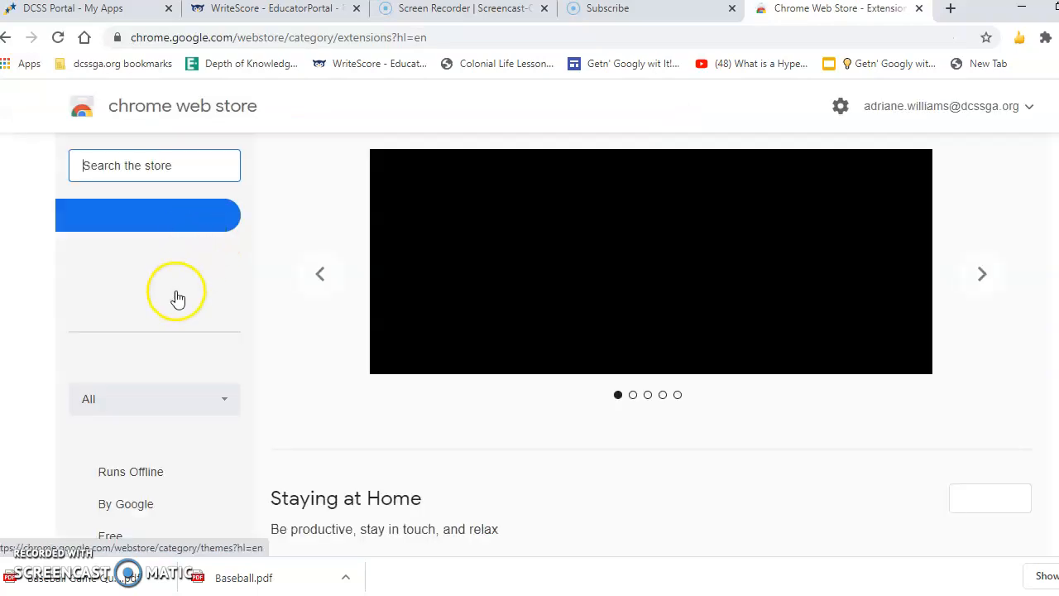
# Search the Chrome Web Store for "kami" from the Douglas County School System category, and close the store
pyautogui.click(178, 289)
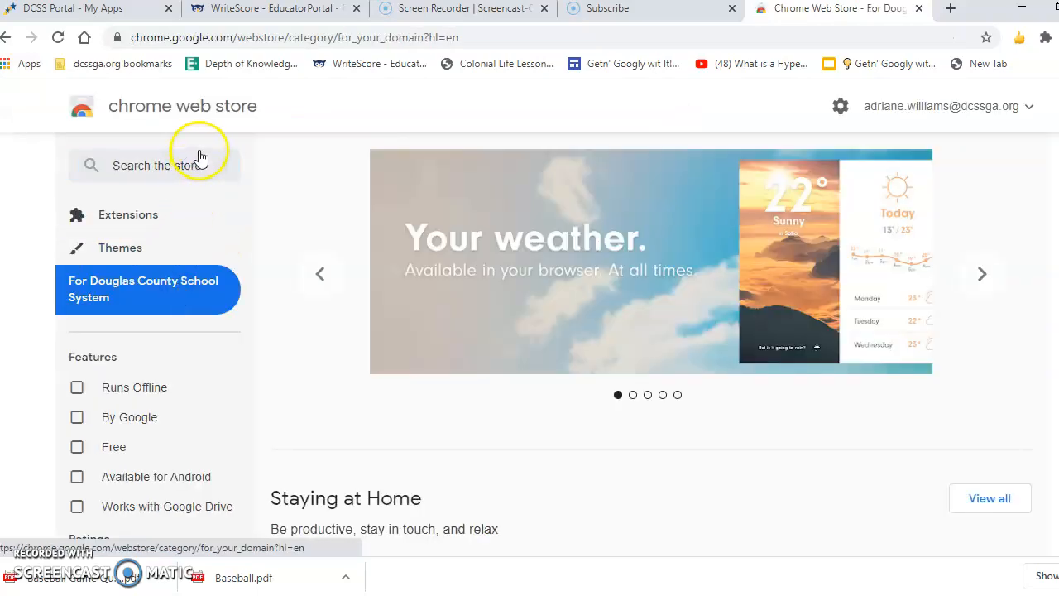
pyautogui.click(197, 164)
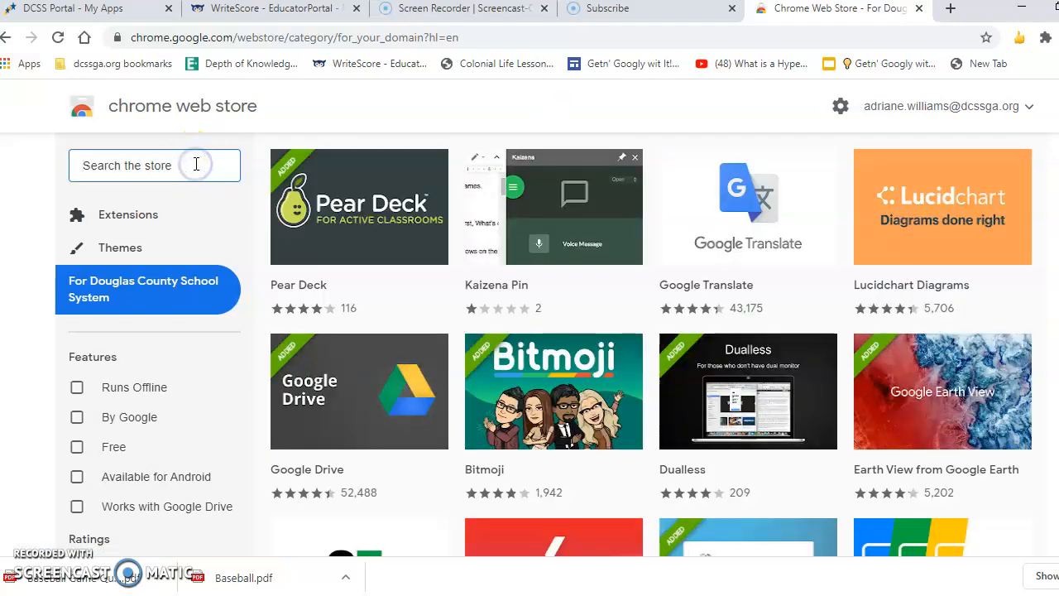
pyautogui.write('k')
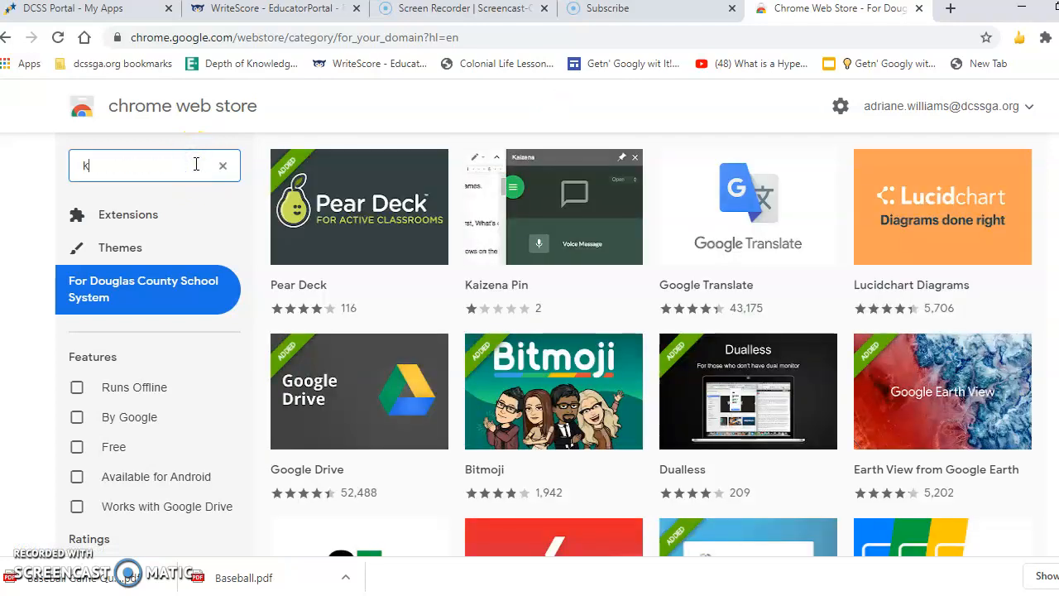
pyautogui.write('ami')
pyautogui.press('Return')
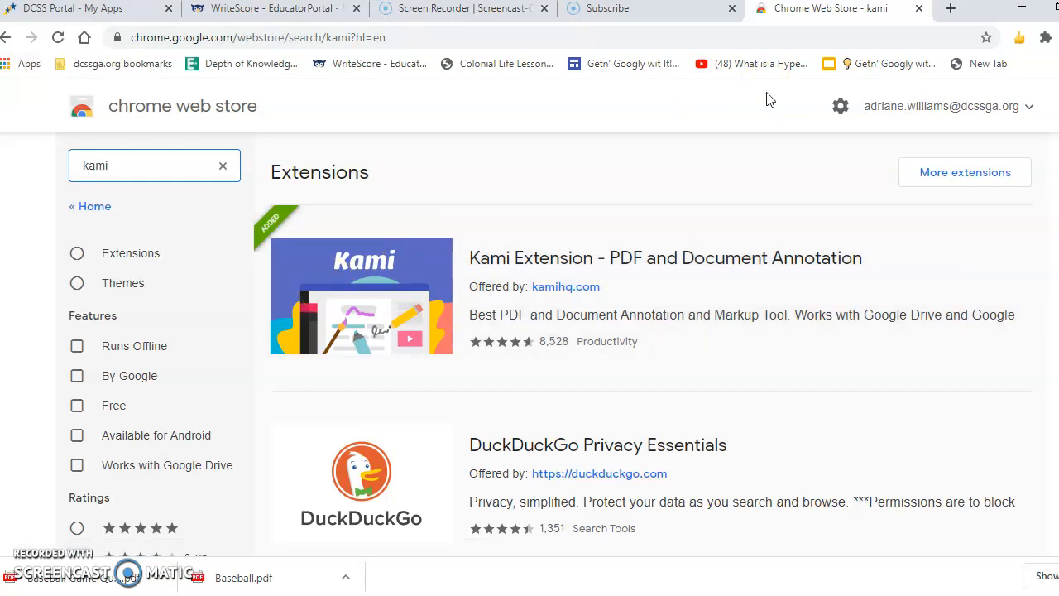
pyautogui.click(920, 9)
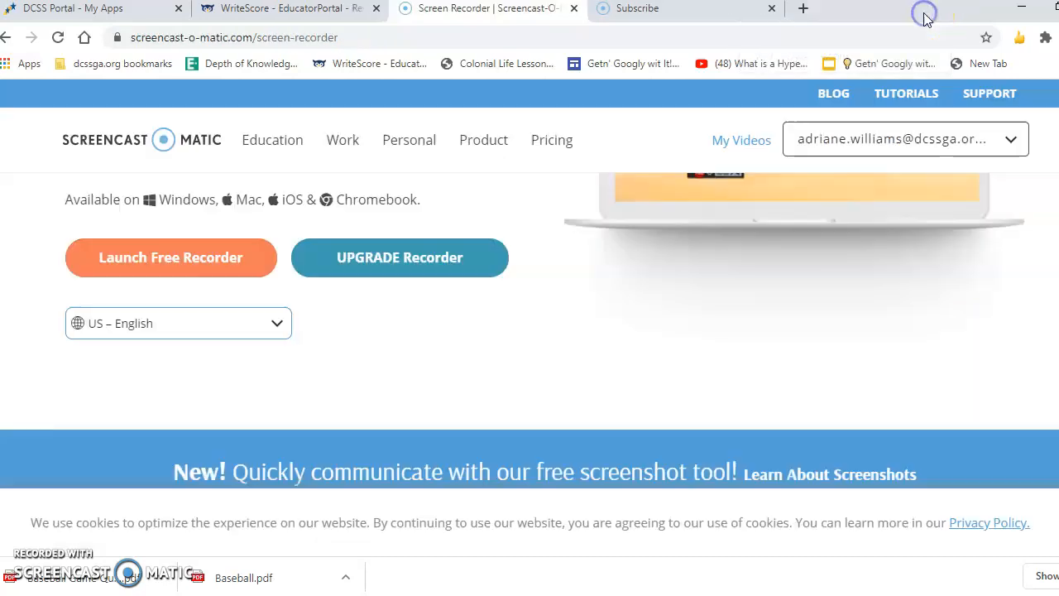
# In WriteScore's Teacher Resources, expand Key Idea & Details under Using Literary Texts for 2nd Grade Reading
pyautogui.click(333, 11)
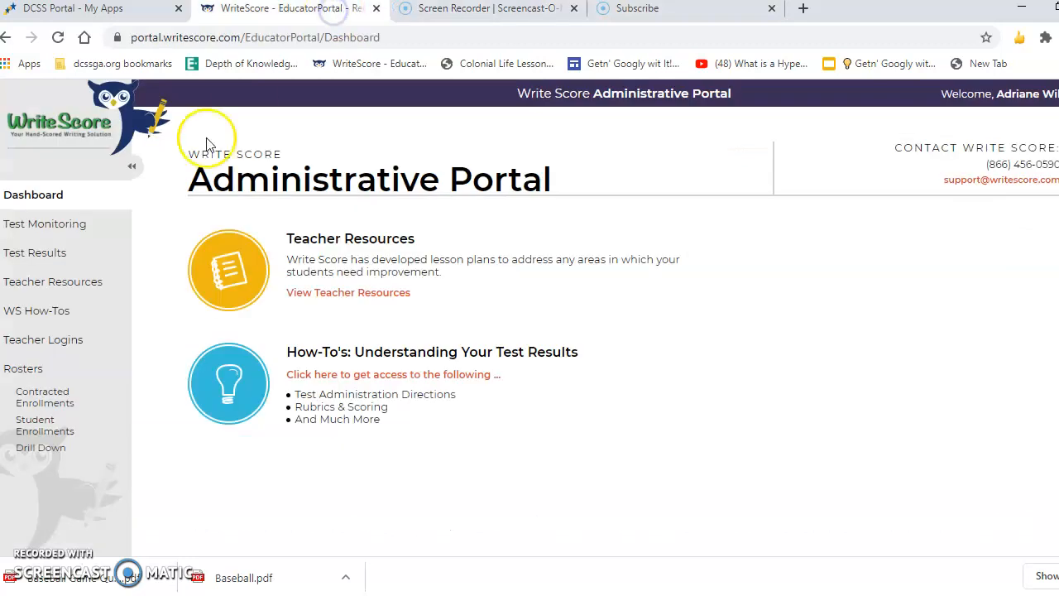
pyautogui.click(93, 286)
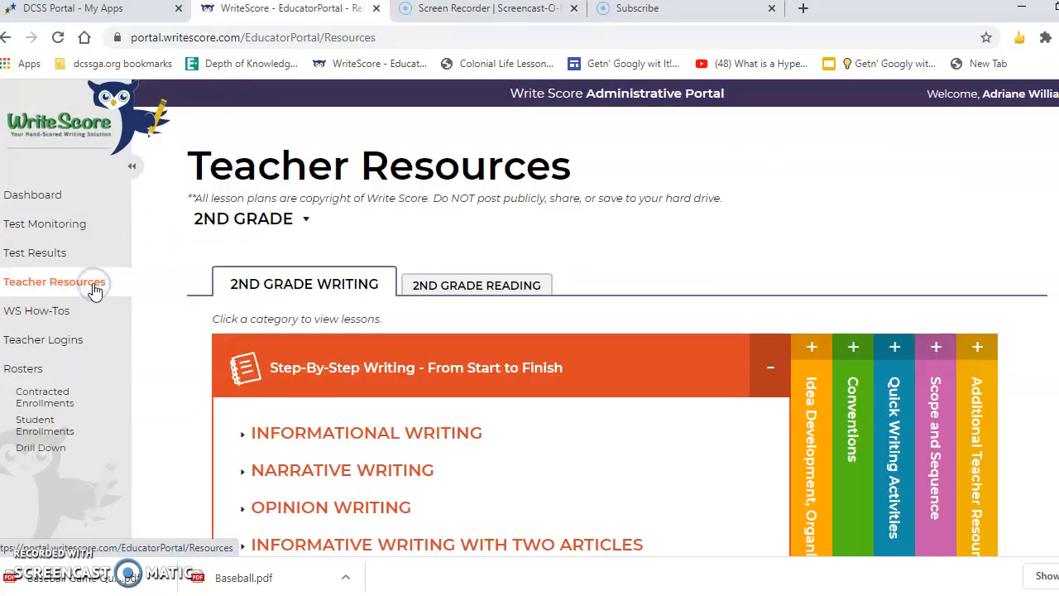
pyautogui.click(479, 286)
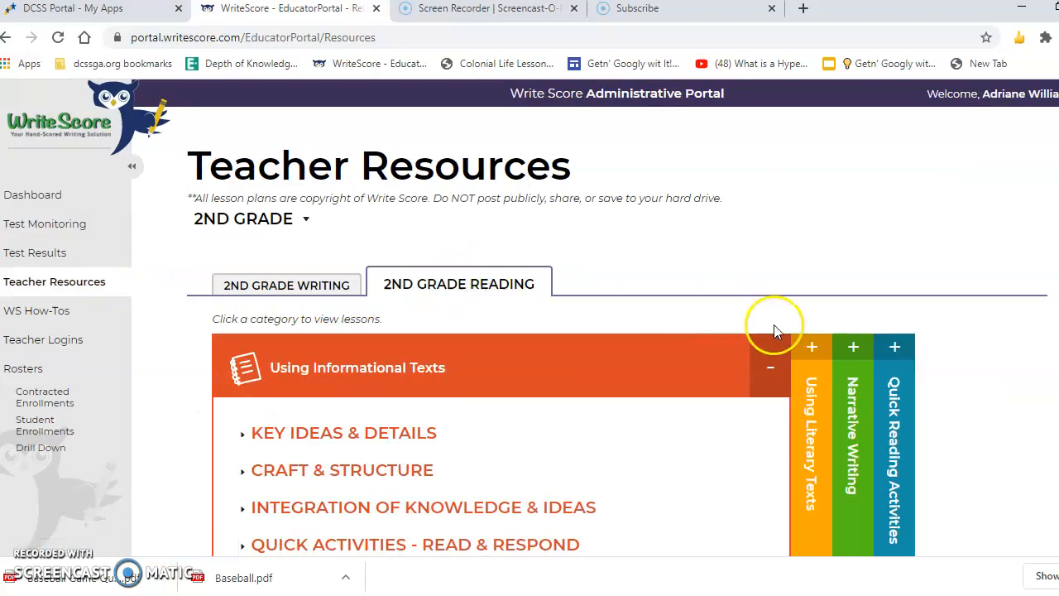
pyautogui.click(811, 350)
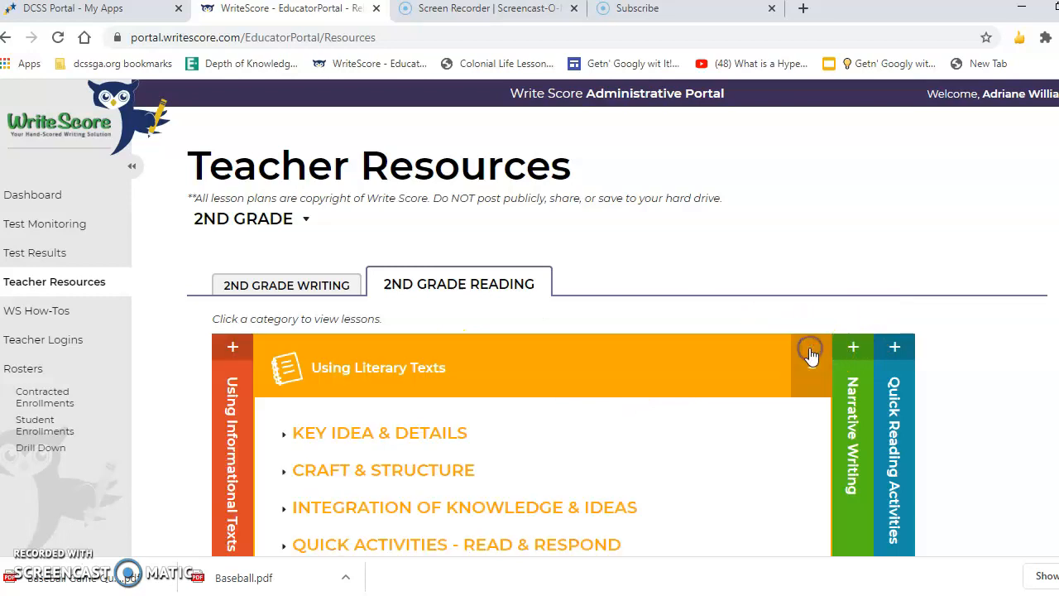
pyautogui.click(439, 437)
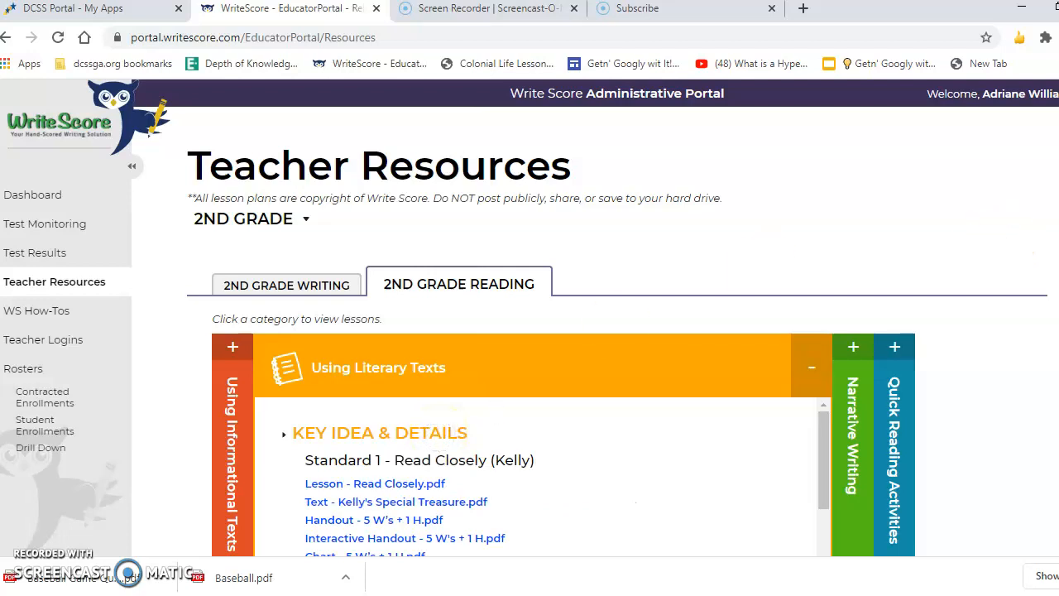
# Open Lesson - Analyze Development.pdf under Standard 3 - Analyze Development (Baseball)
pyautogui.scroll(-3, 1005, 355)
pyautogui.moveTo(823, 329); pyautogui.dragTo(823, 470)
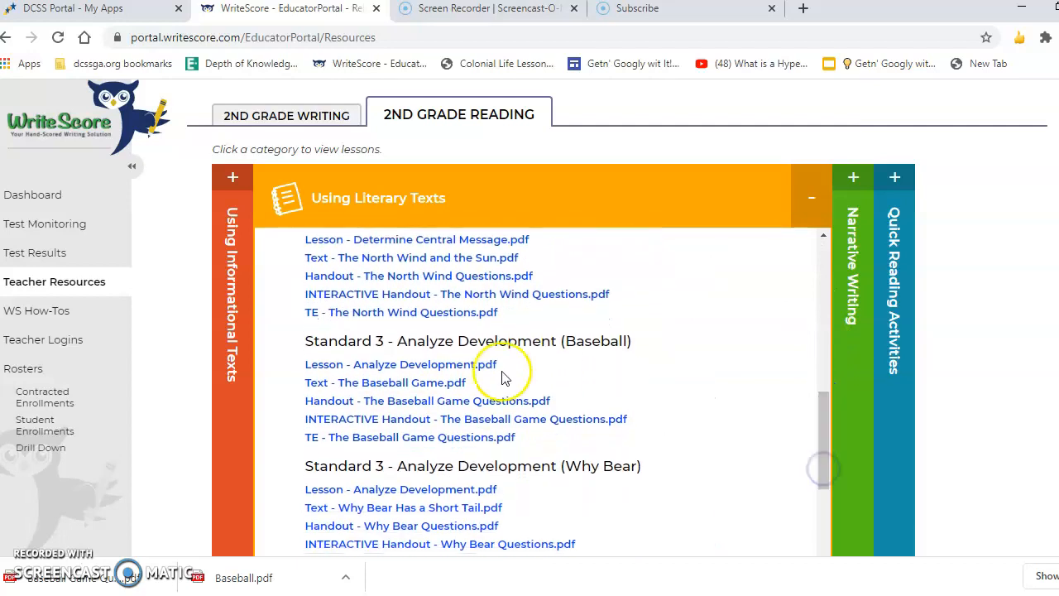
pyautogui.click(461, 365)
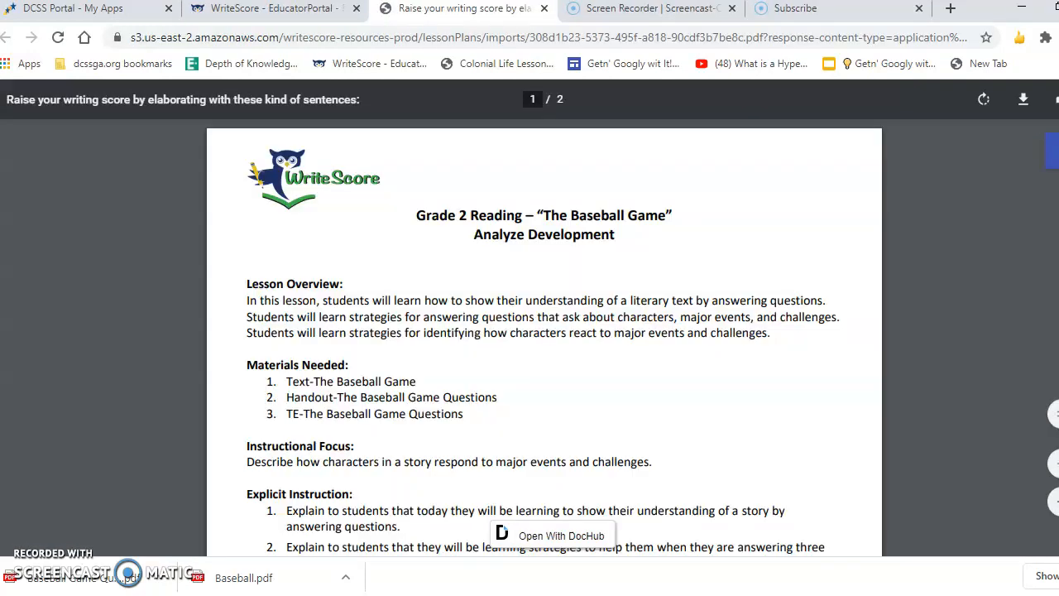
# Read through the Analyze Development lesson plan for "The Baseball Game" and close it
pyautogui.scroll(-2, 545, 337)
pyautogui.scroll(-3, 545, 337)
pyautogui.scroll(-3, 544, 337)
pyautogui.scroll(-5, 544, 337)
pyautogui.scroll(-2, 544, 337)
pyautogui.scroll(-3, 545, 337)
pyautogui.scroll(7, 544, 337)
pyautogui.scroll(7, 544, 337)
pyautogui.scroll(2, 545, 337)
pyautogui.scroll(-2, 544, 337)
pyautogui.scroll(-2, 544, 337)
pyautogui.scroll(4, 544, 337)
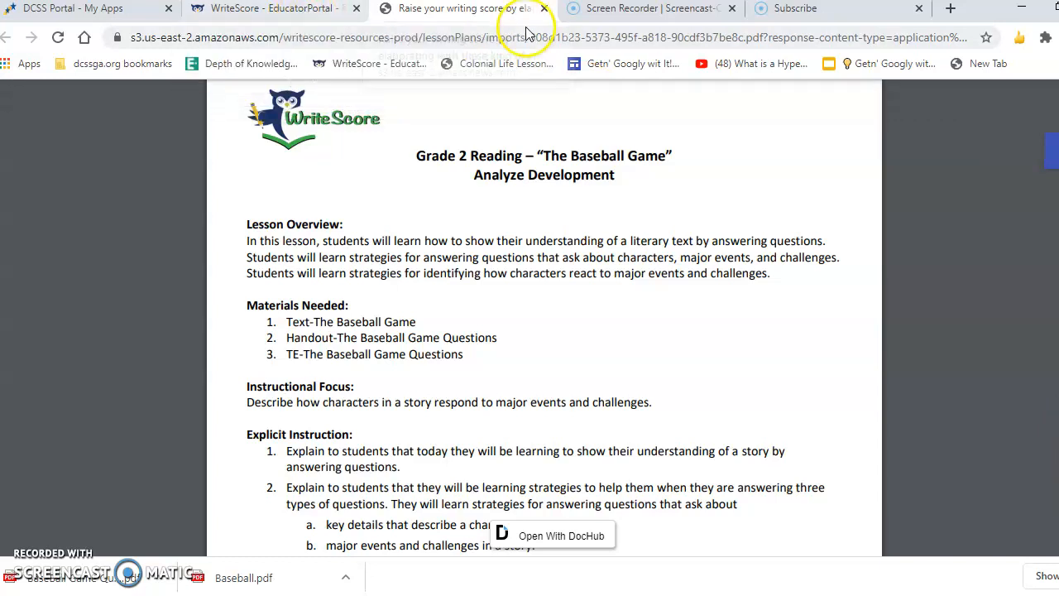
pyautogui.click(543, 9)
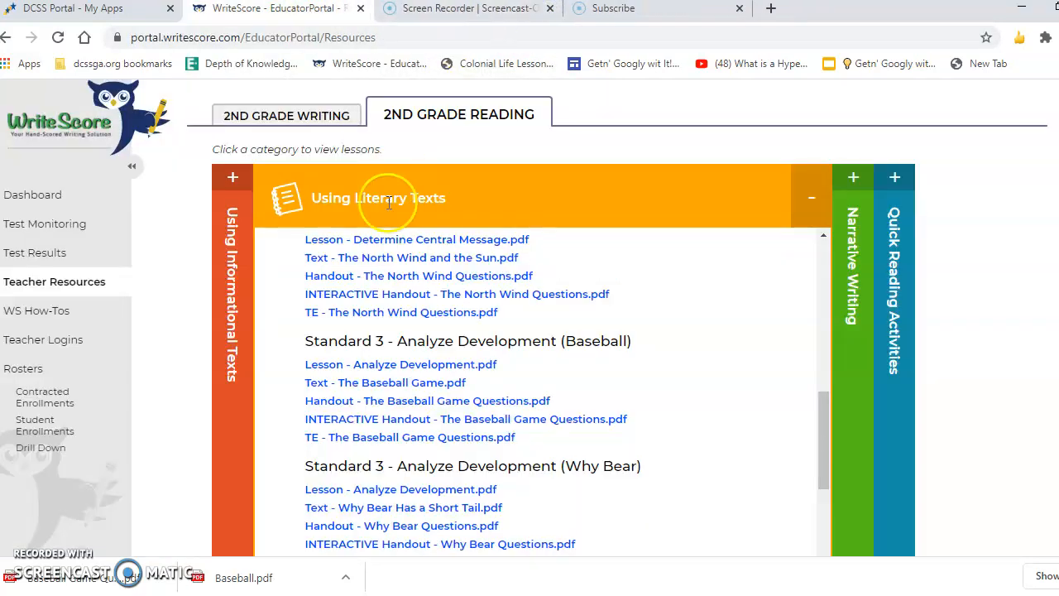
# View Text - The Baseball Game.pdf and return to the WriteScore resource list
pyautogui.click(407, 383)
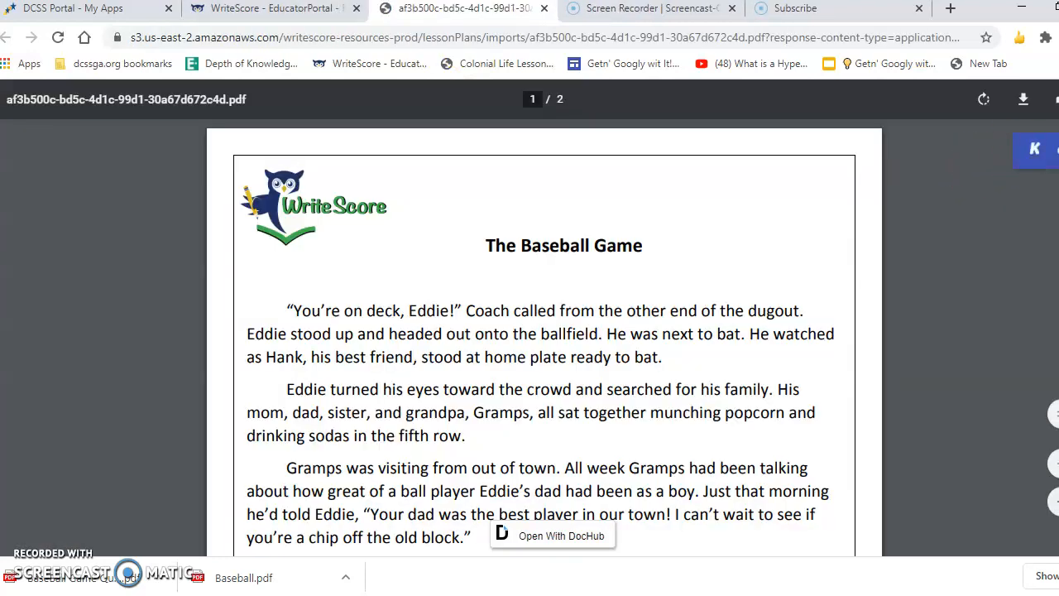
pyautogui.scroll(-15, 544, 338)
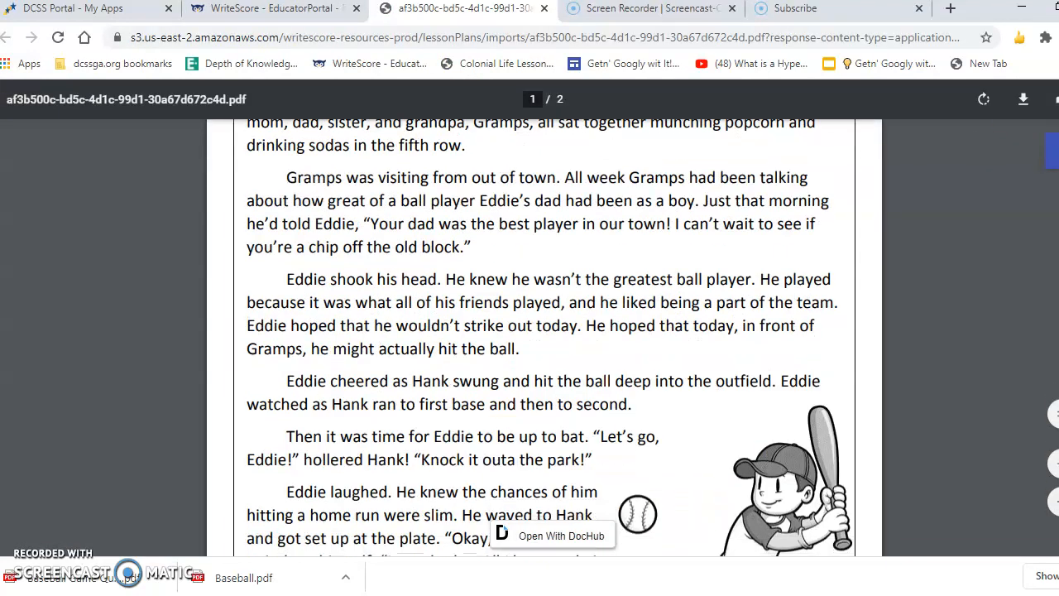
pyautogui.scroll(15, 545, 338)
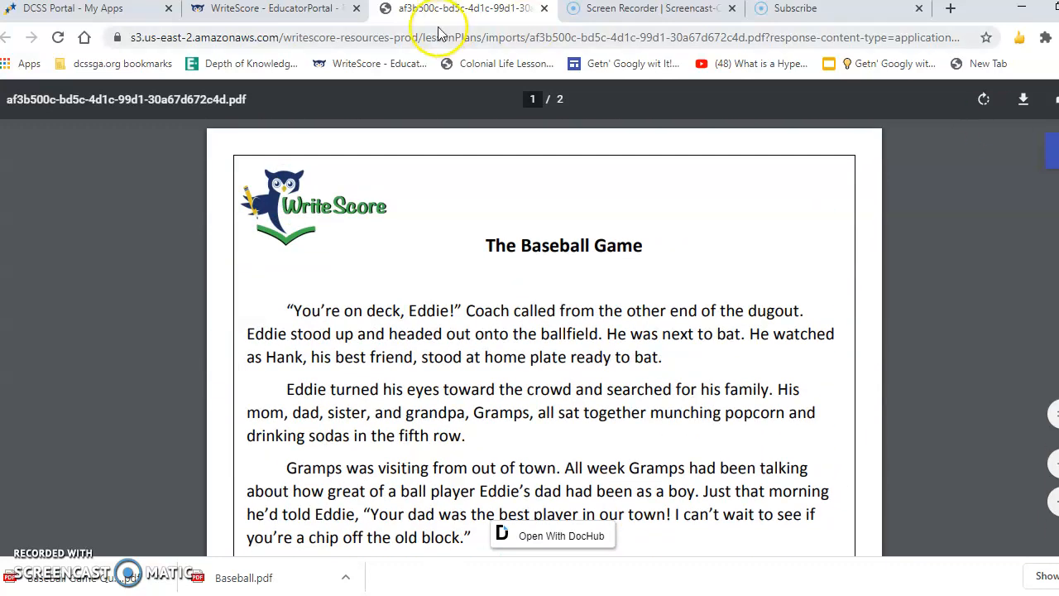
pyautogui.click(312, 10)
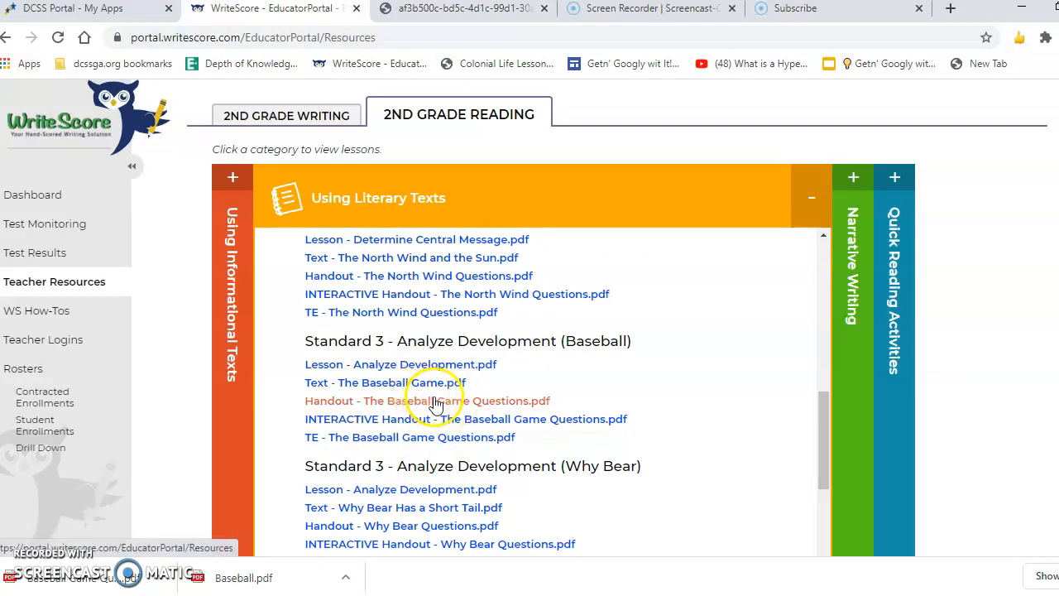
# Look over INTERACTIVE Handout - The Baseball Game Questions.pdf and its Kami opening option, and close the handout and the story text
pyautogui.click(430, 422)
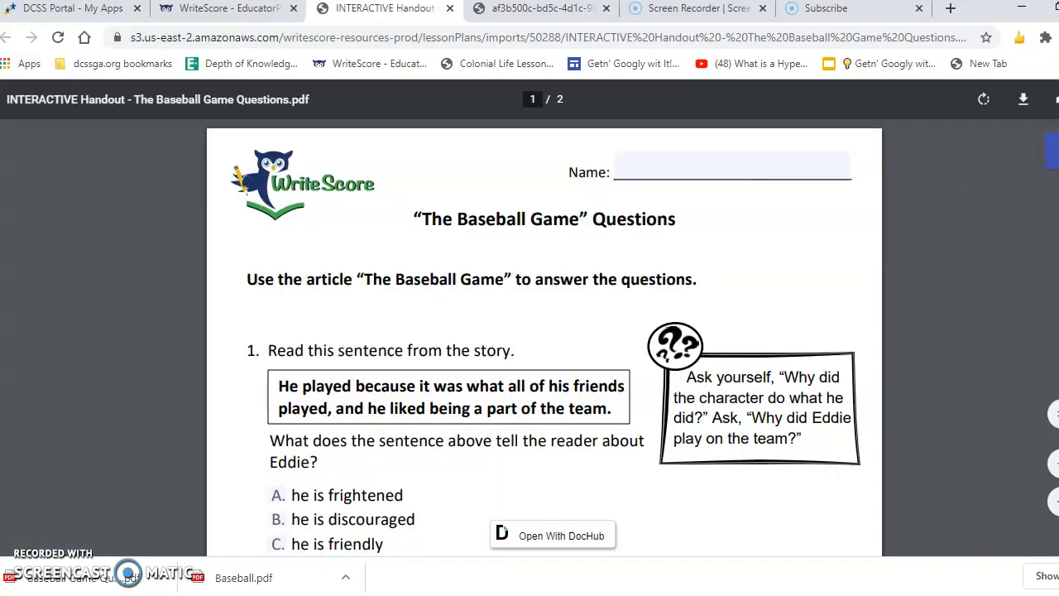
pyautogui.scroll(-4, 545, 347)
pyautogui.scroll(3, 545, 347)
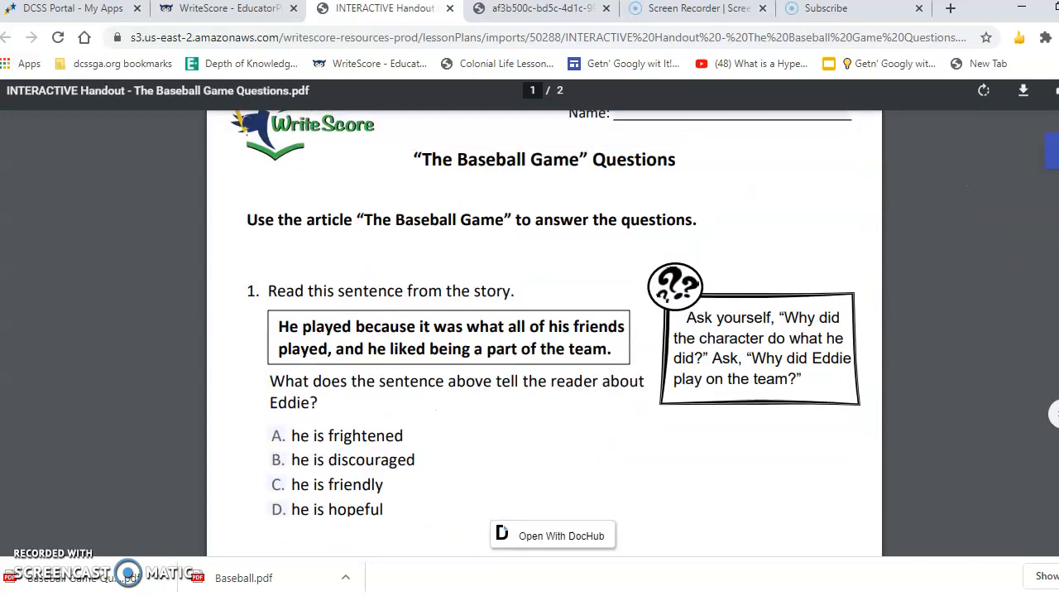
pyautogui.scroll(1, 544, 331)
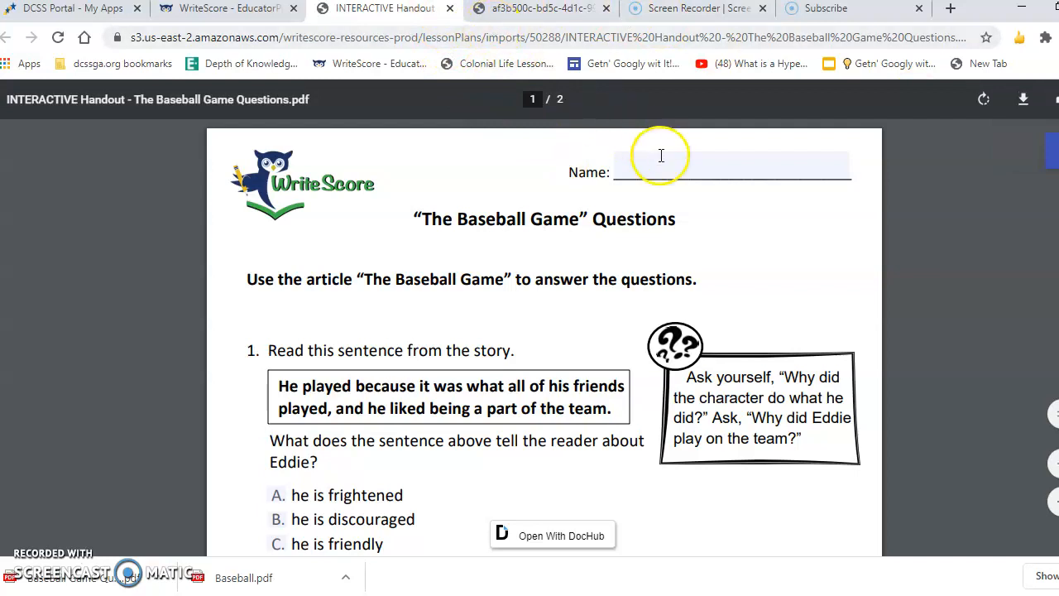
pyautogui.moveTo(1041, 165)
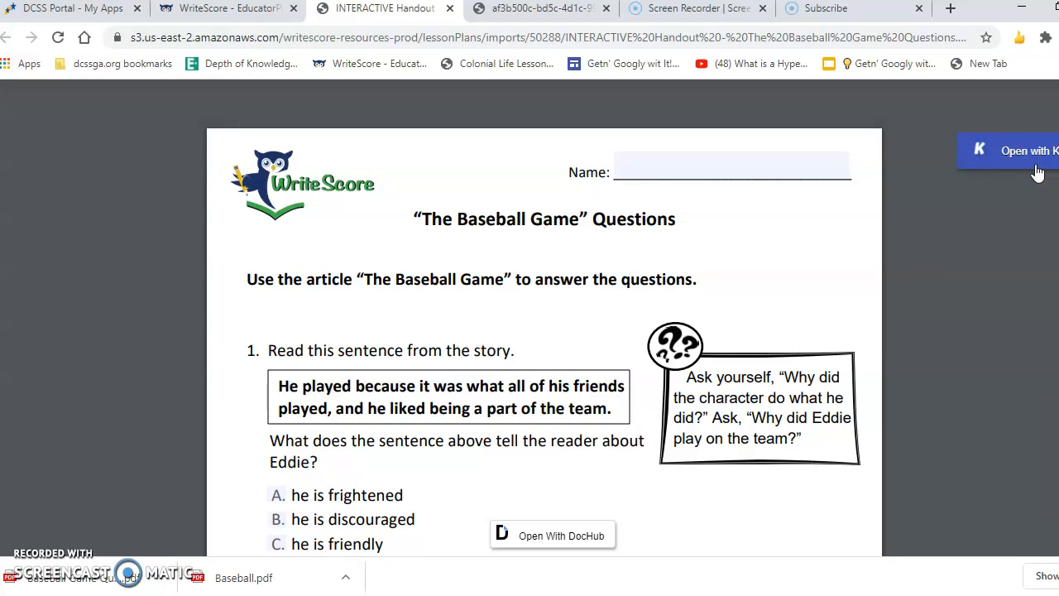
pyautogui.click(963, 222)
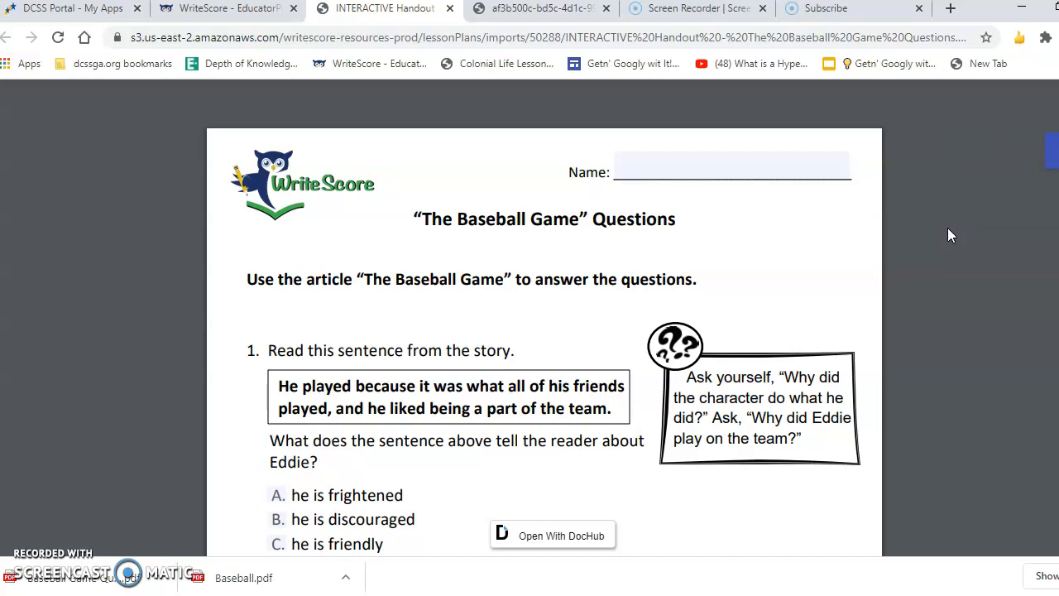
pyautogui.click(450, 9)
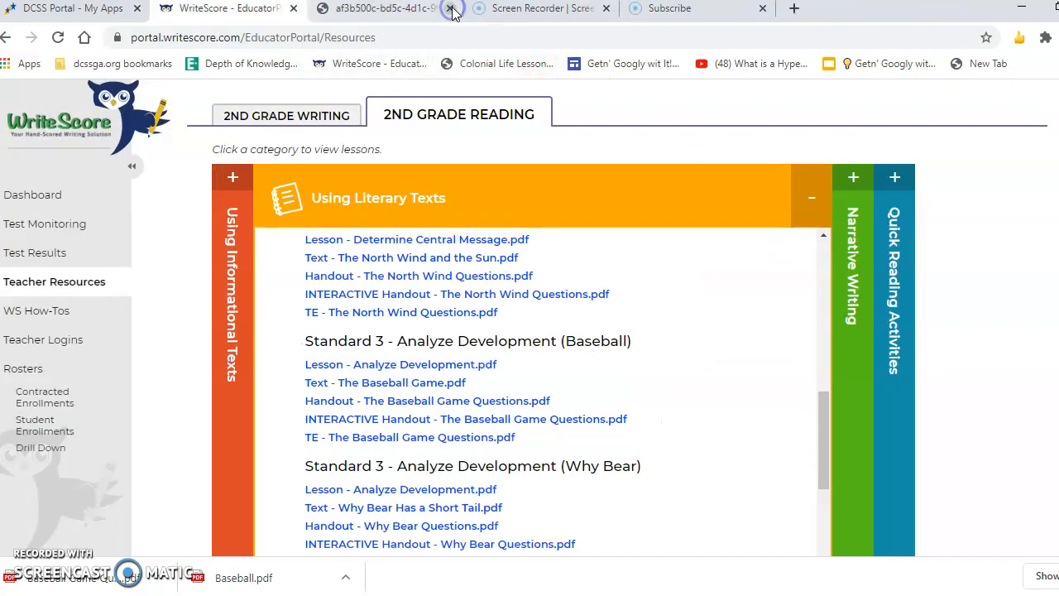
pyautogui.click(451, 8)
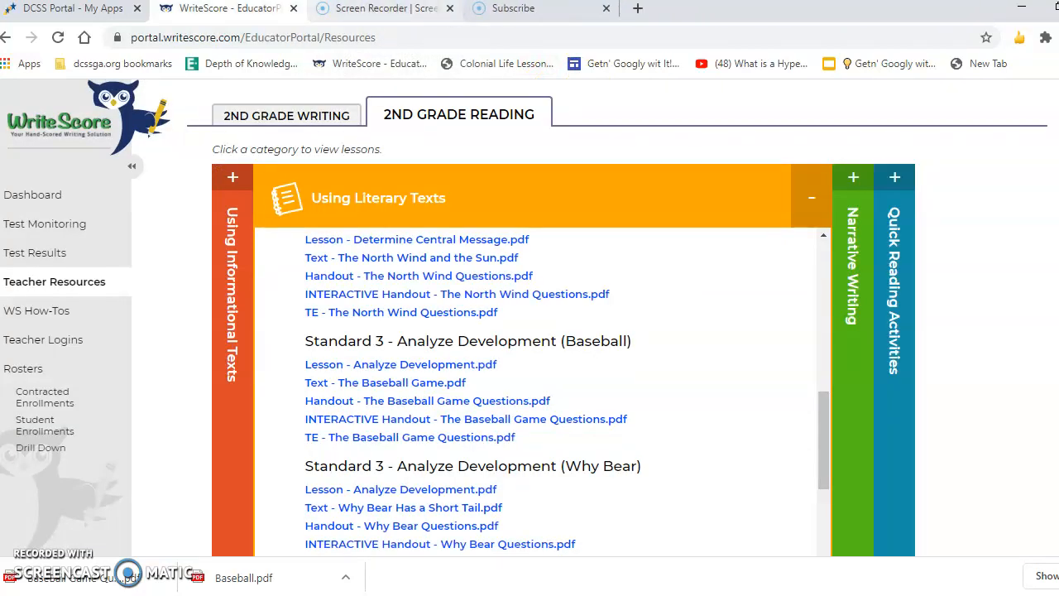
# Launch Kami from the DCSS Portal's apps without saving the login
pyautogui.click(101, 11)
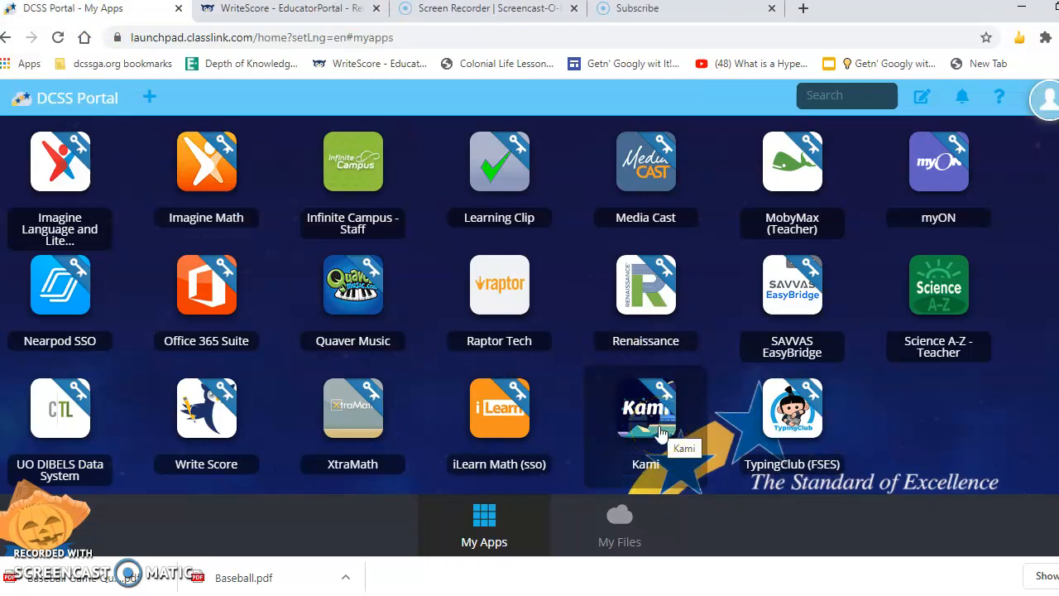
pyautogui.click(647, 447)
pyautogui.click(659, 422)
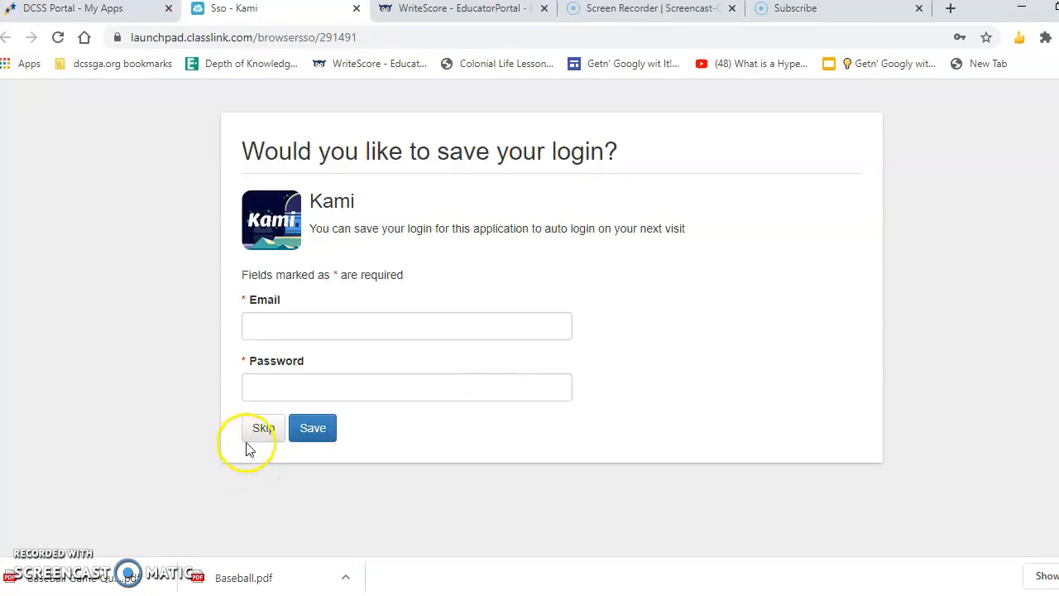
pyautogui.click(254, 439)
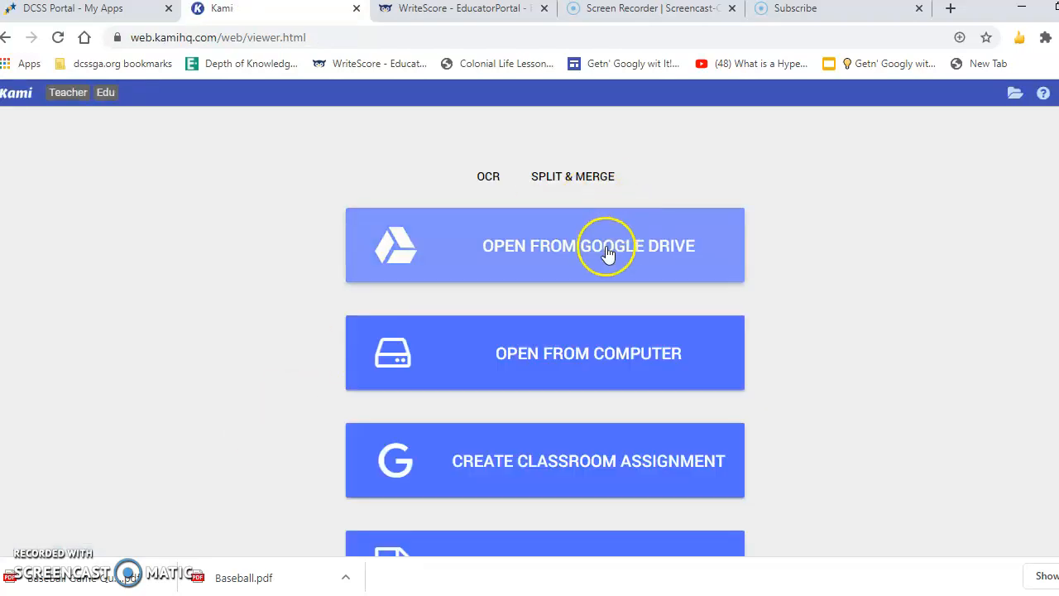
# Open Baseball.pdf from Google Drive in Kami
pyautogui.click(607, 253)
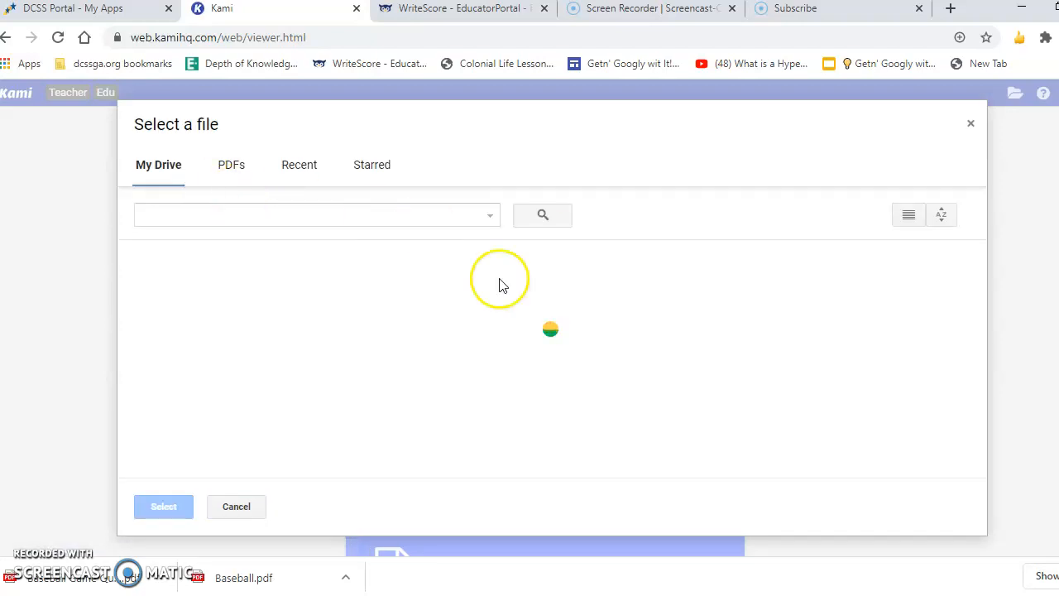
pyautogui.moveTo(986, 268); pyautogui.dragTo(989, 297)
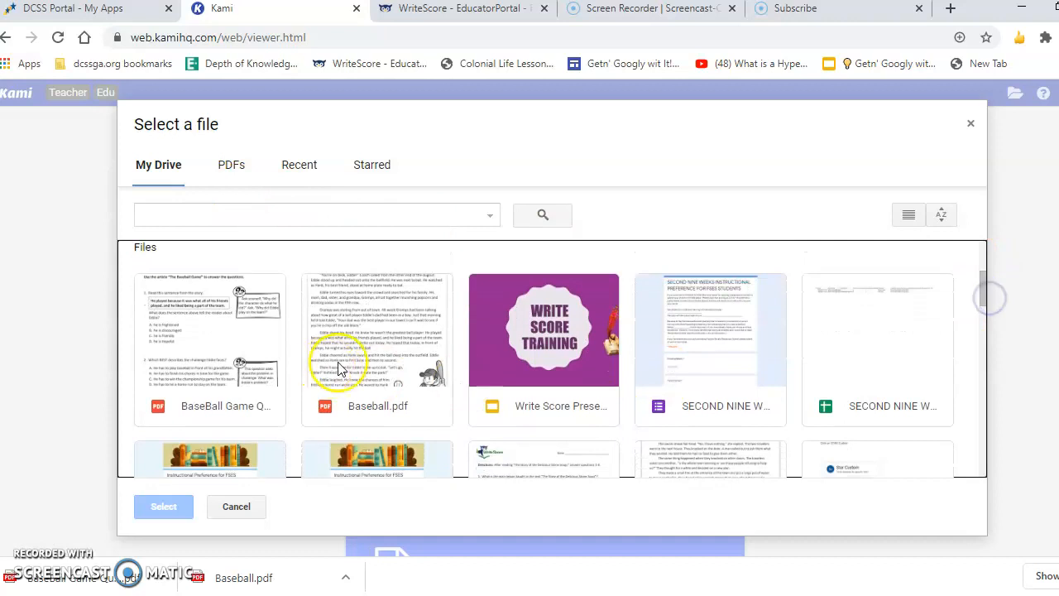
pyautogui.click(391, 362)
pyautogui.click(169, 506)
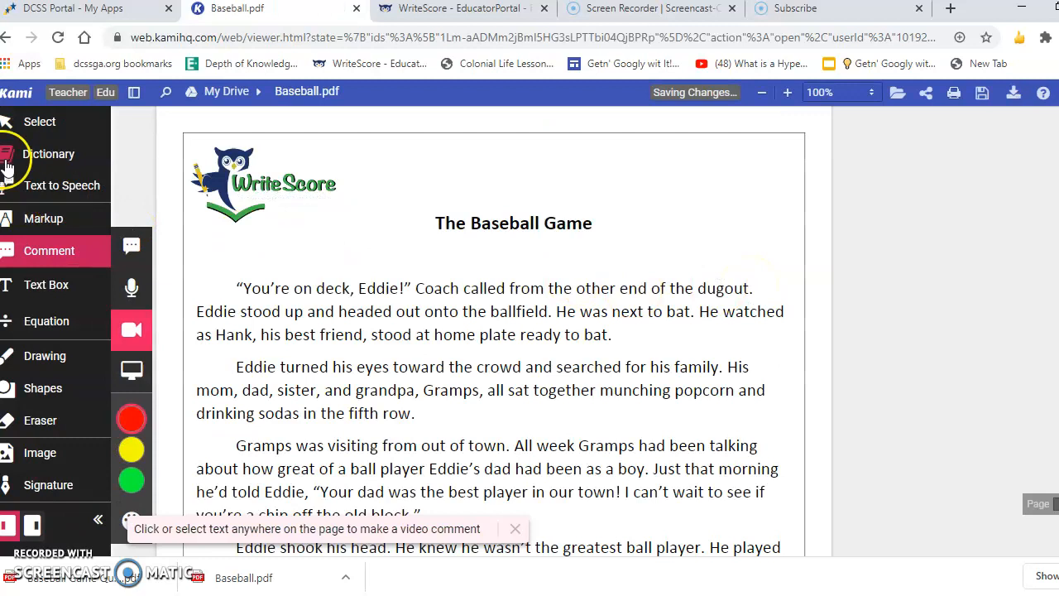
# Switch to the Select tool and send Baseball.pdf to the Split and Merge tool
pyautogui.click(51, 151)
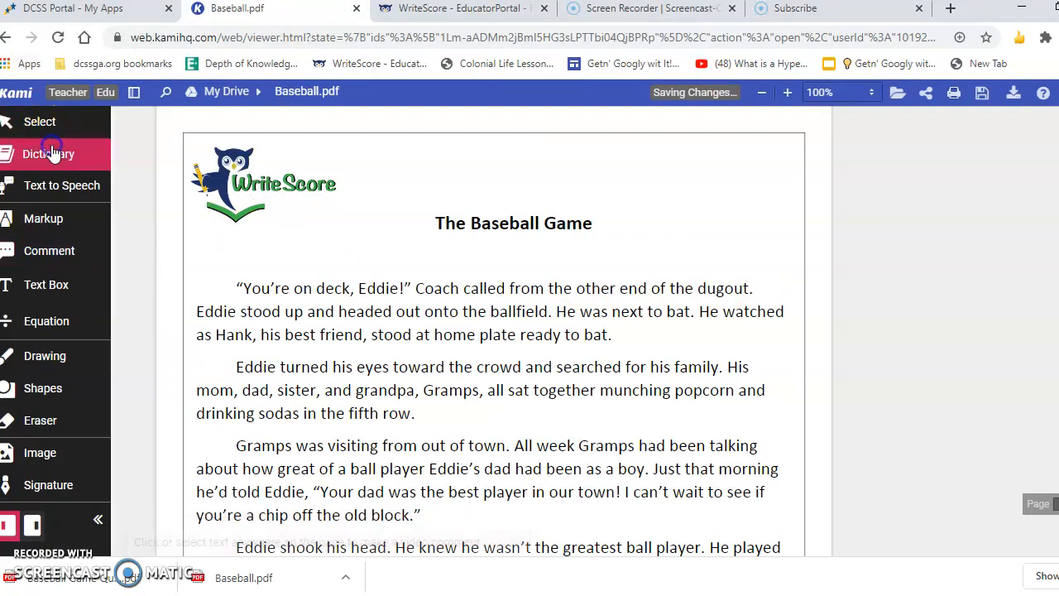
pyautogui.click(58, 123)
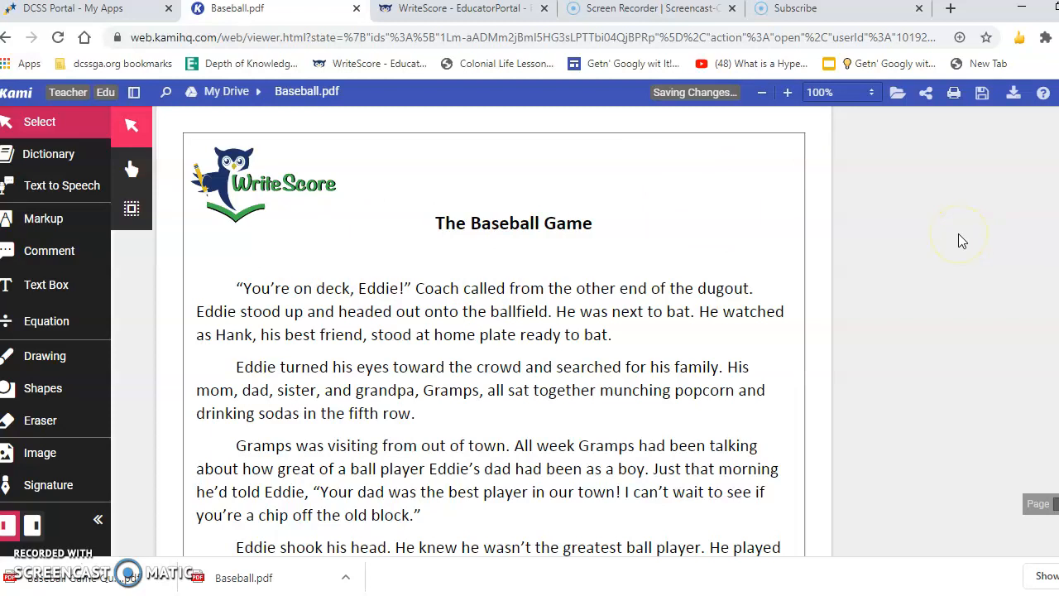
pyautogui.click(952, 184)
pyautogui.click(1058, 93)
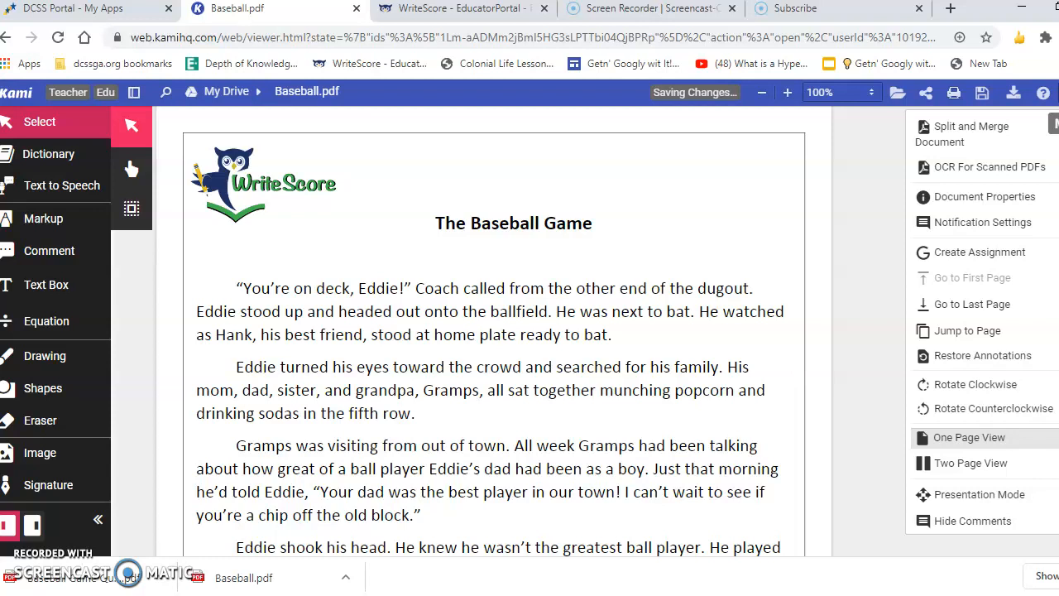
pyautogui.click(951, 134)
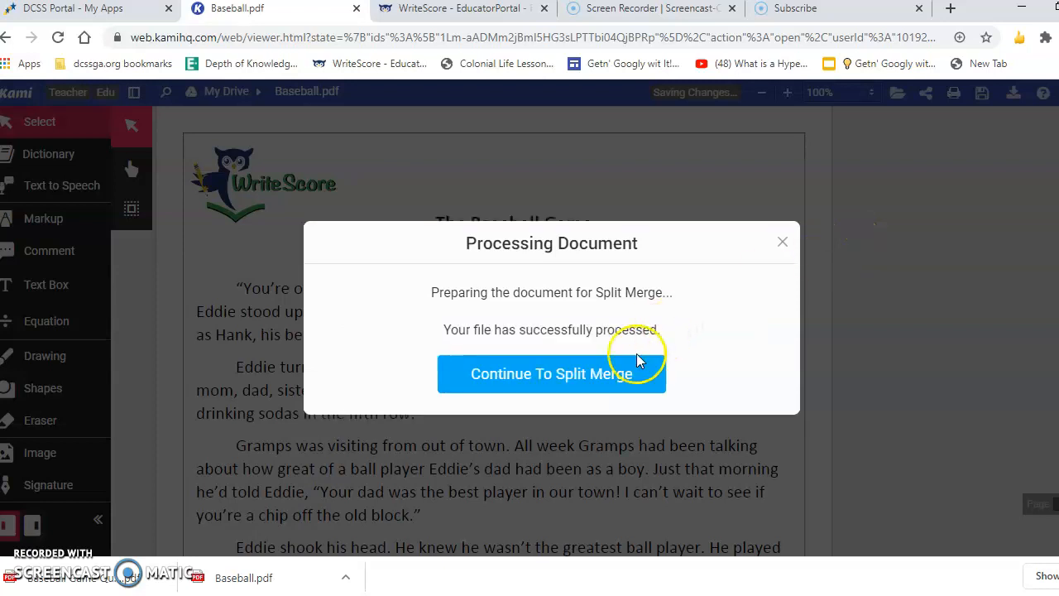
pyautogui.click(615, 377)
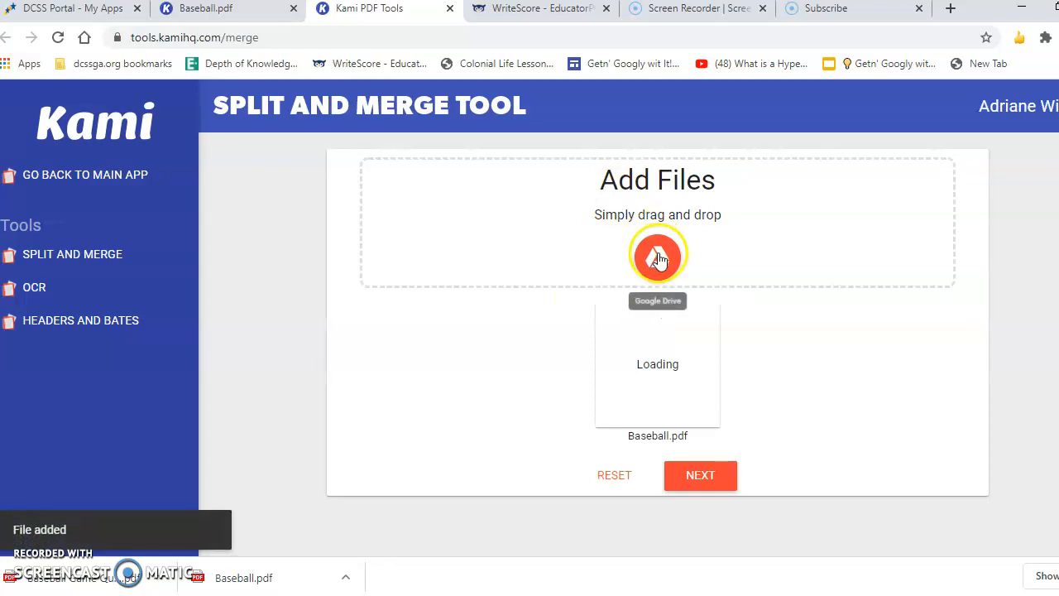
# Add the BaseBall Game Questions PDF from Google Drive to the merge and continue to the page arrangement
pyautogui.click(658, 259)
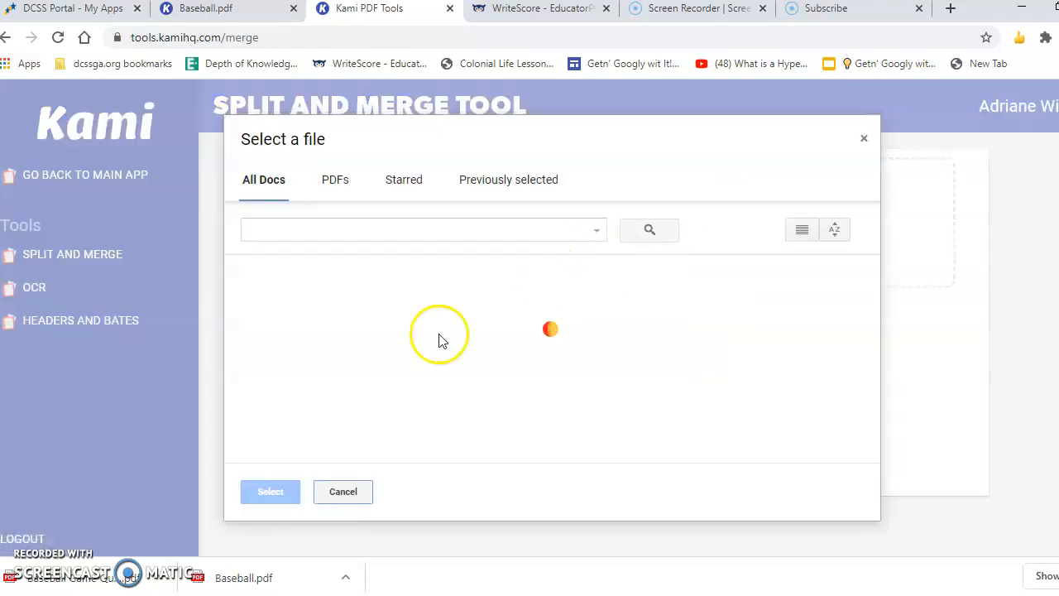
pyautogui.click(877, 273)
pyautogui.moveTo(877, 273); pyautogui.dragTo(885, 304)
pyautogui.click(265, 410)
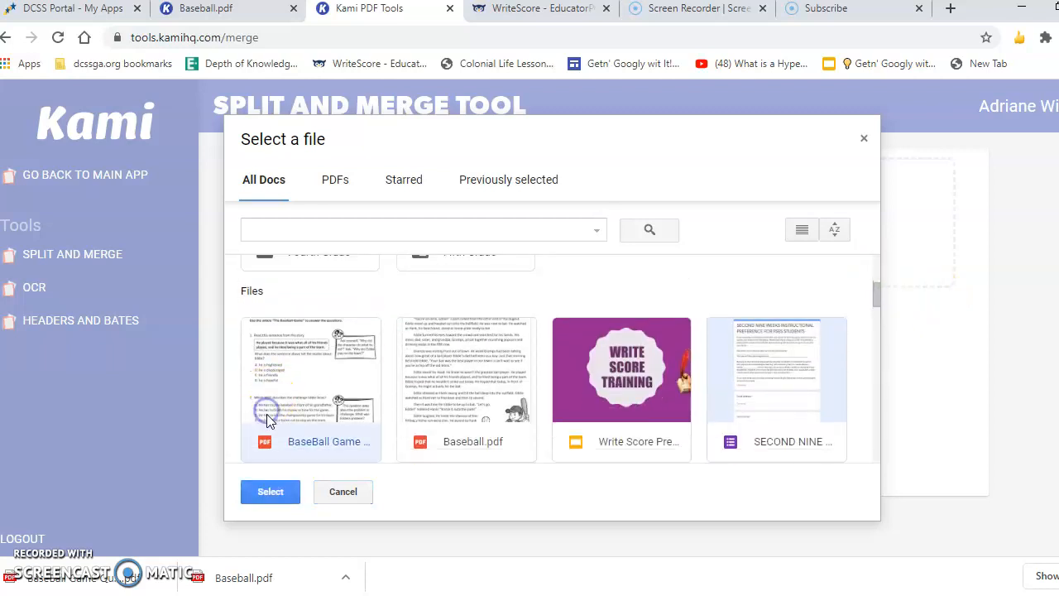
pyautogui.click(281, 497)
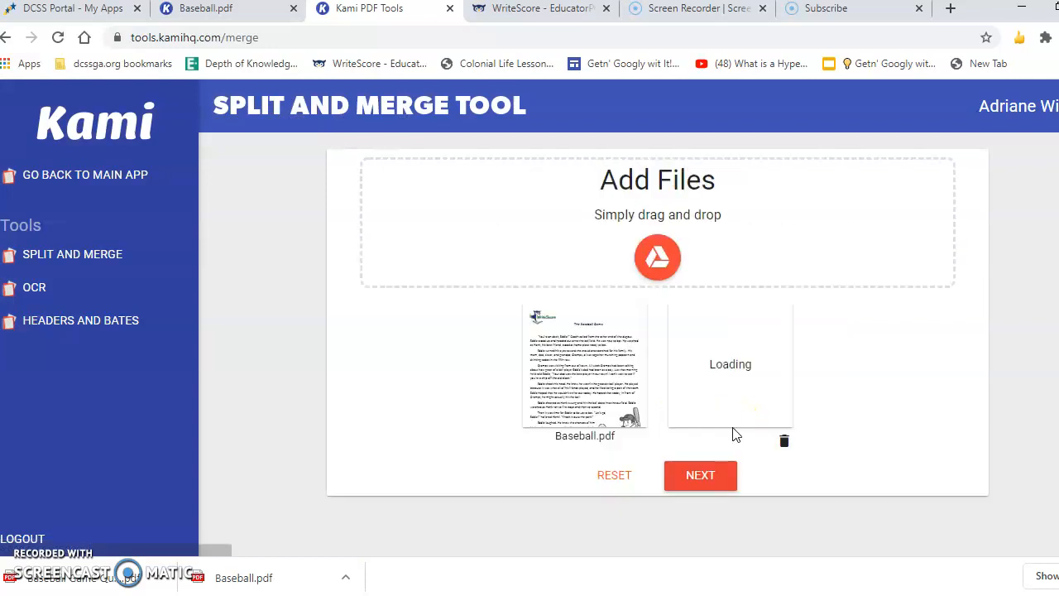
pyautogui.click(684, 477)
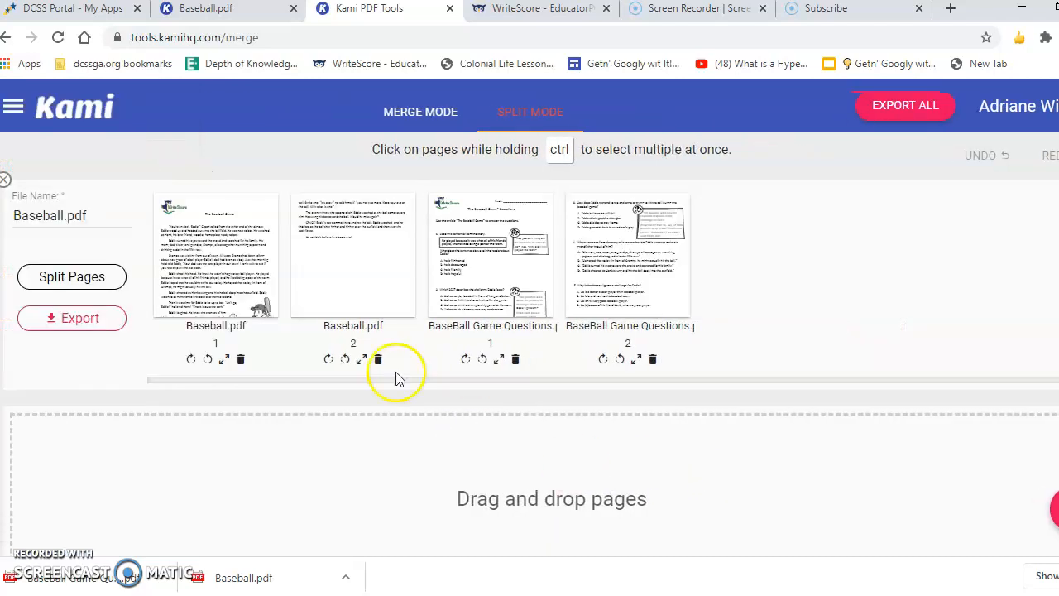
# Move both Baseball.pdf pages and both BaseBall Game Questions pages in order into a new file
pyautogui.moveTo(245, 273); pyautogui.dragTo(141, 548)
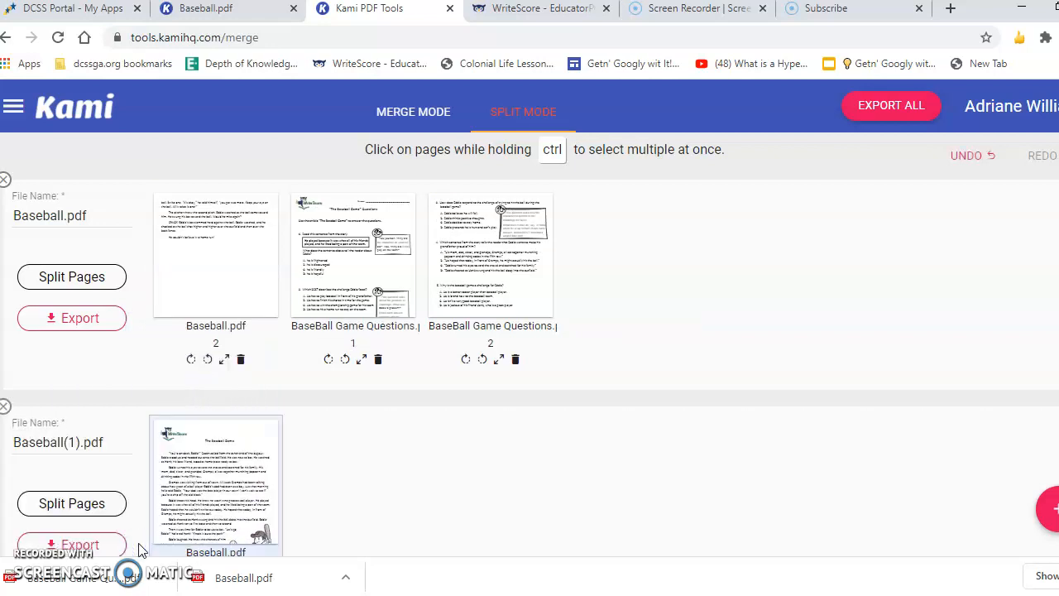
pyautogui.moveTo(201, 289); pyautogui.dragTo(348, 538)
pyautogui.moveTo(241, 278); pyautogui.dragTo(657, 574)
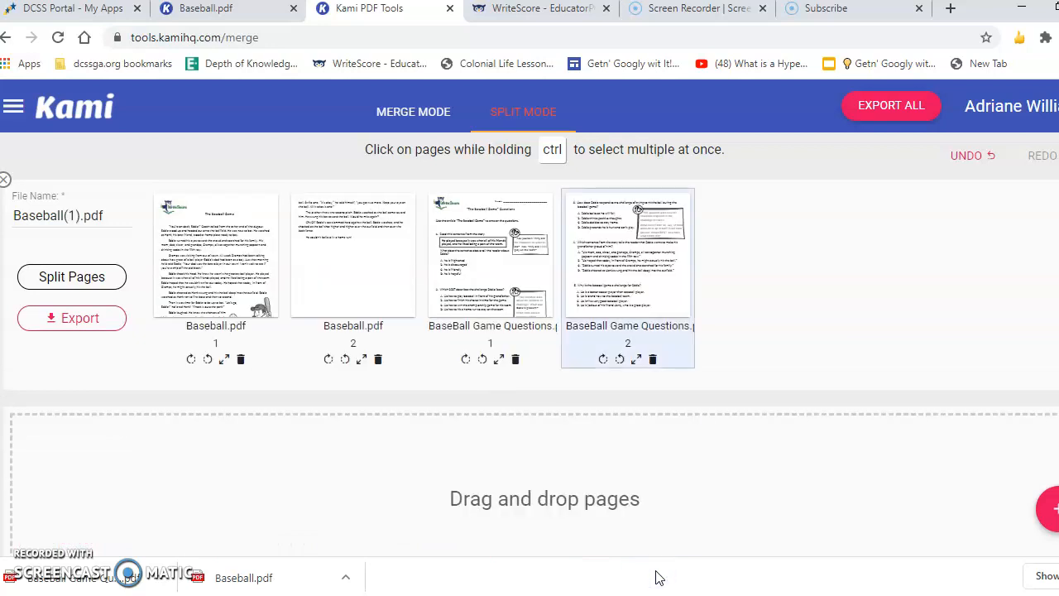
# Export the merged file with the Open In Kami option and open it in Kami
pyautogui.click(890, 105)
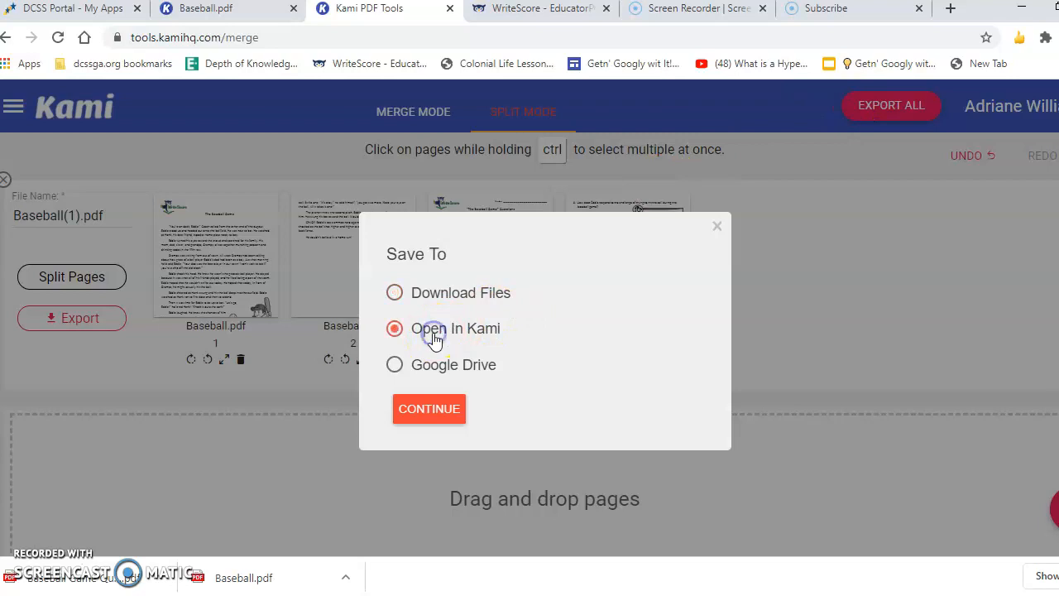
pyautogui.click(429, 411)
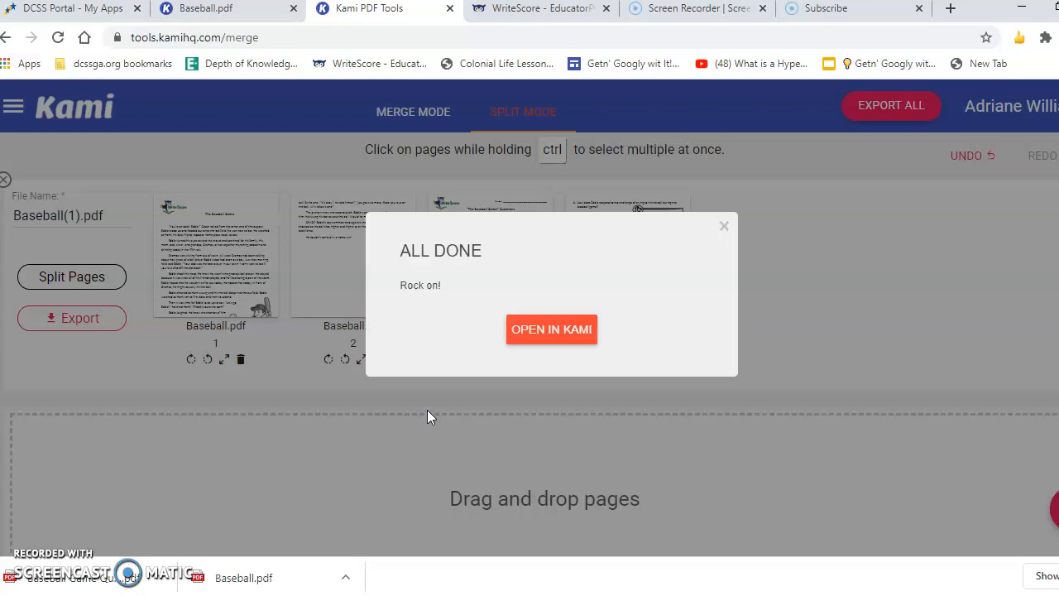
pyautogui.click(564, 330)
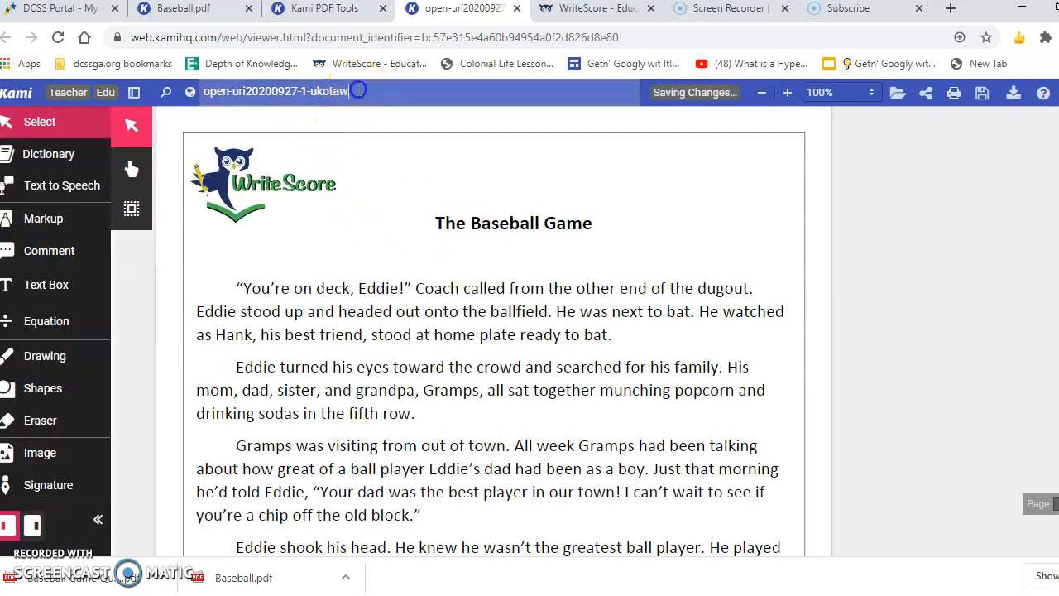
# Rename the merged document as "Character Development: Standard 3" and upload it to Google Drive
pyautogui.moveTo(356, 91); pyautogui.dragTo(199, 74)
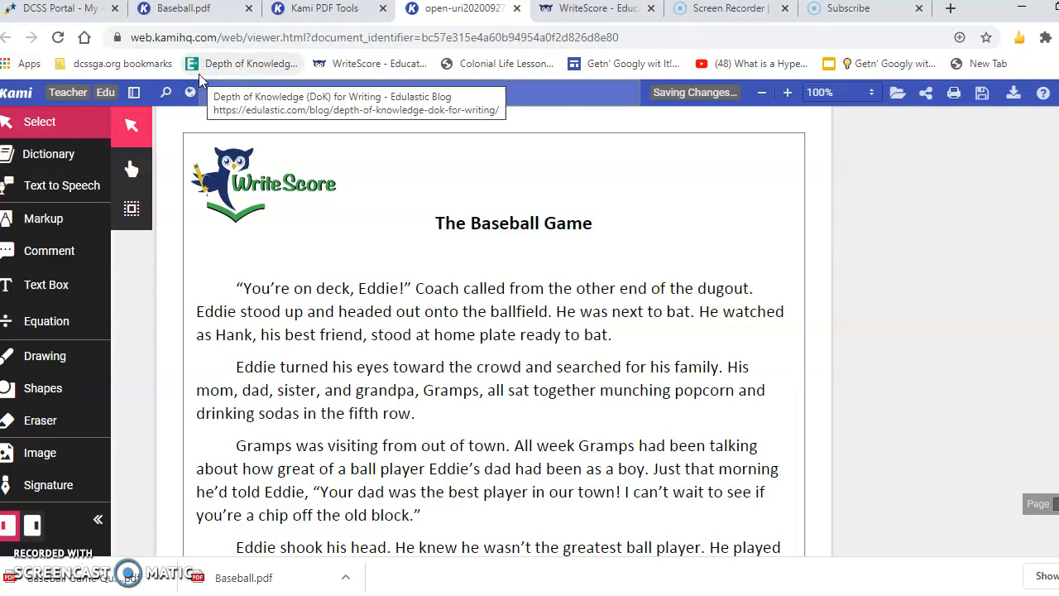
pyautogui.press('BackSpace')
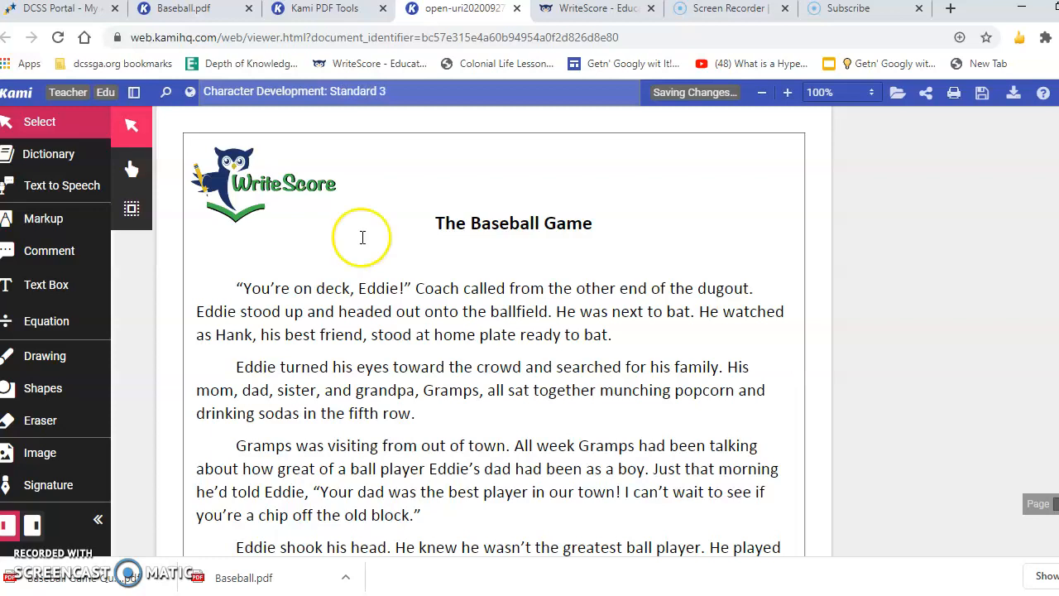
pyautogui.click(852, 235)
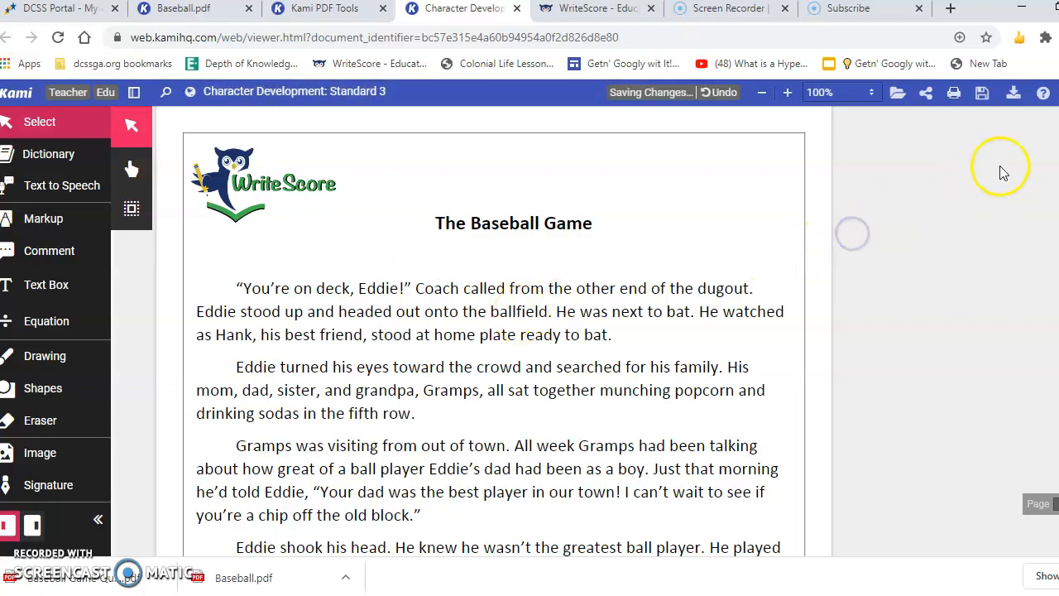
pyautogui.click(981, 98)
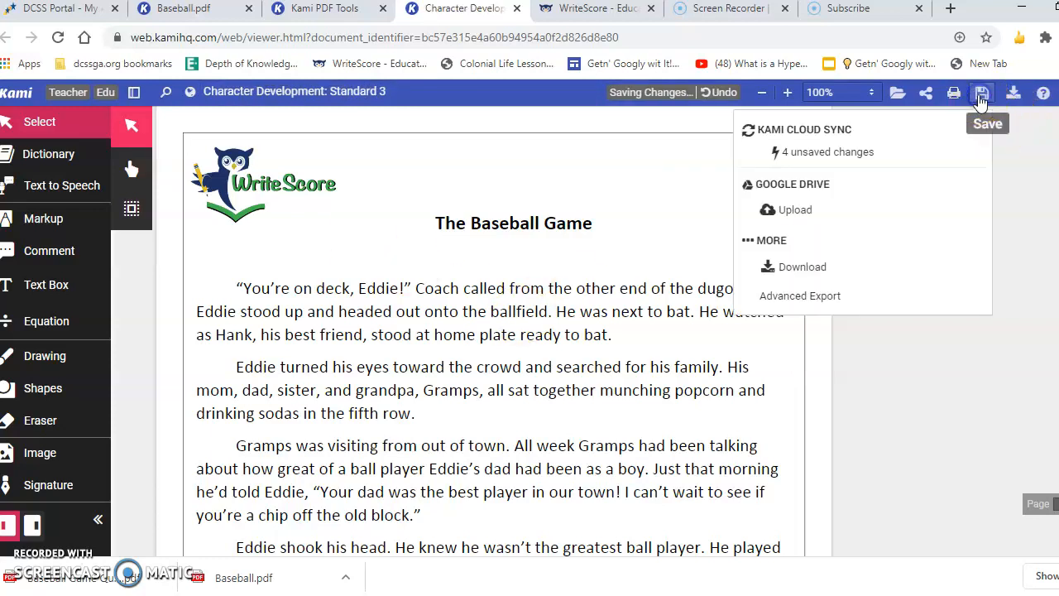
pyautogui.click(783, 215)
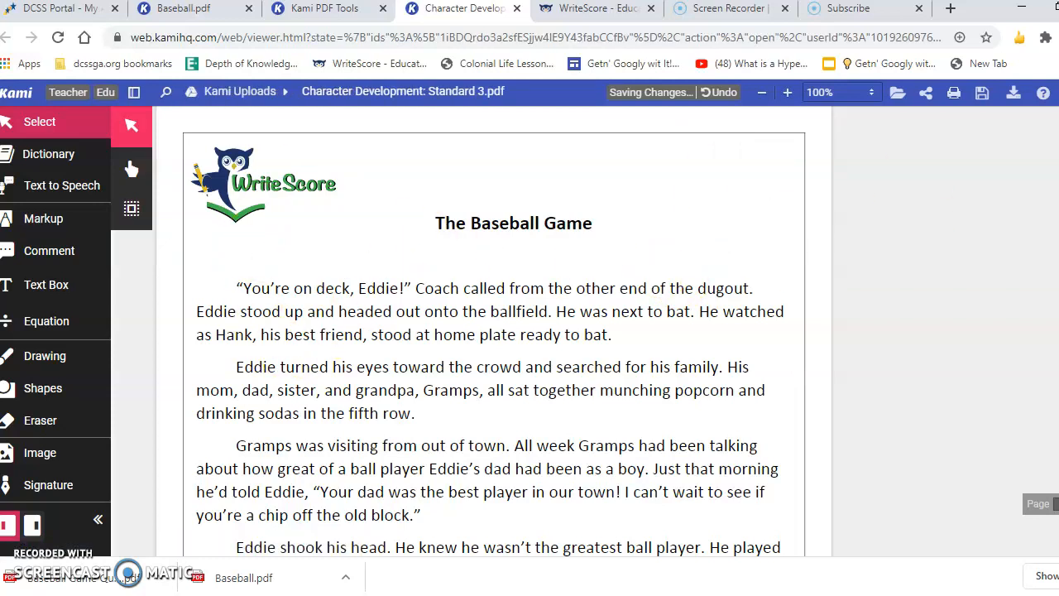
# Look through the merged document's pages, pan the story with the hand tool, and switch to the area selection tool
pyautogui.scroll(-14, 493, 331)
pyautogui.scroll(-14, 494, 331)
pyautogui.scroll(18, 493, 331)
pyautogui.scroll(6, 493, 331)
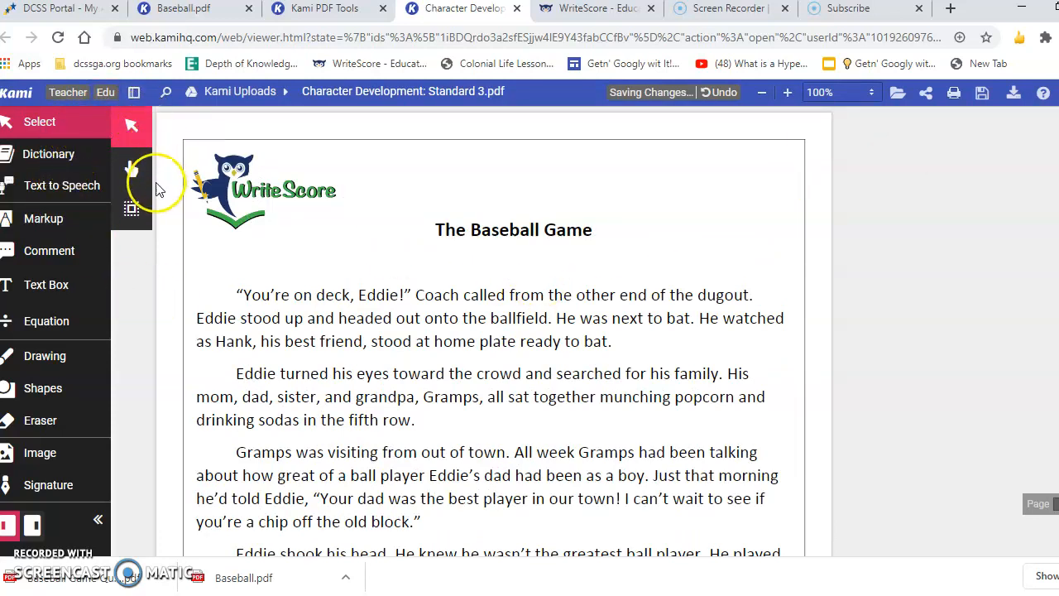
pyautogui.click(132, 168)
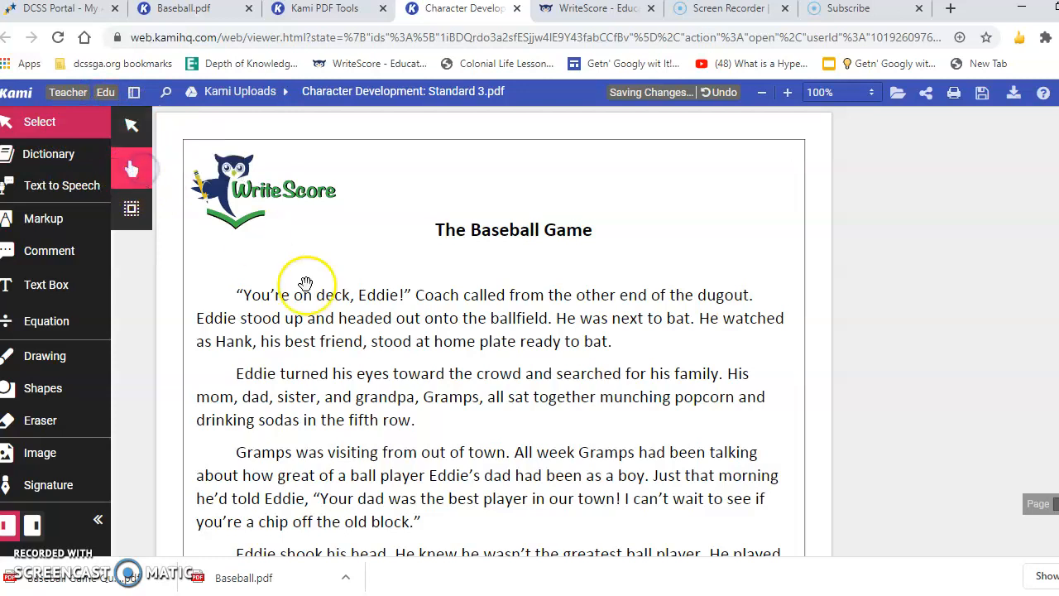
pyautogui.moveTo(352, 369); pyautogui.dragTo(451, 50)
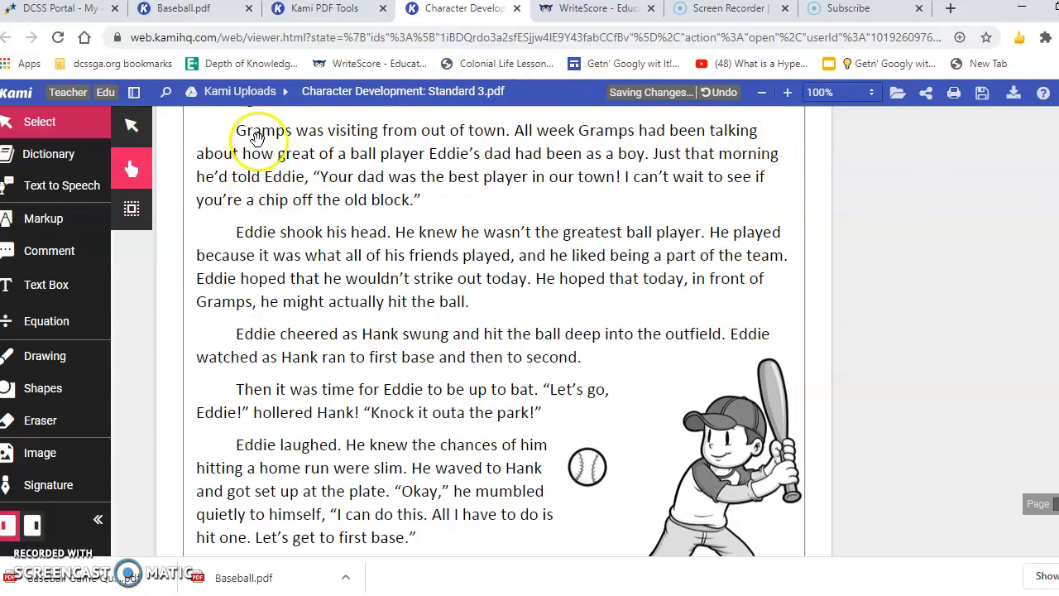
pyautogui.click(139, 222)
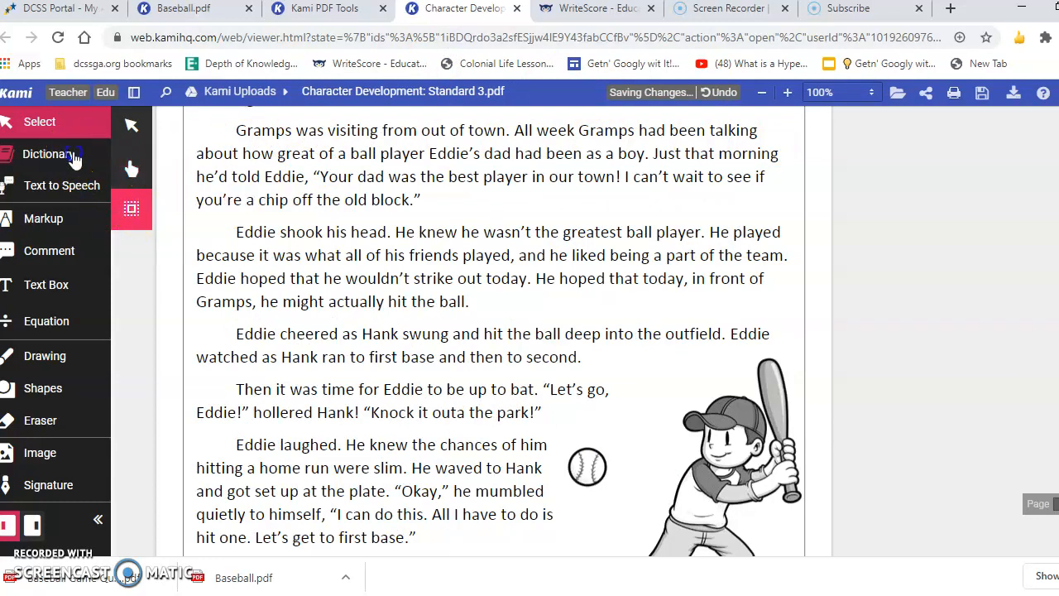
# Look up the word "cheered" in the story with the Dictionary tool and close its definition
pyautogui.click(73, 157)
pyautogui.click(299, 333)
pyautogui.click(302, 334)
pyautogui.click(303, 334)
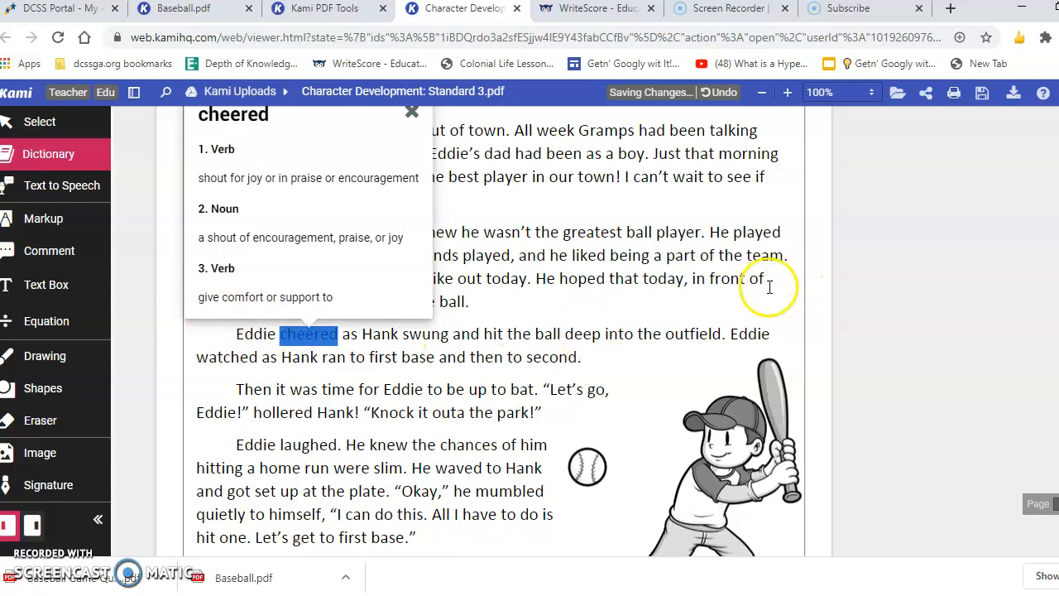
pyautogui.click(412, 114)
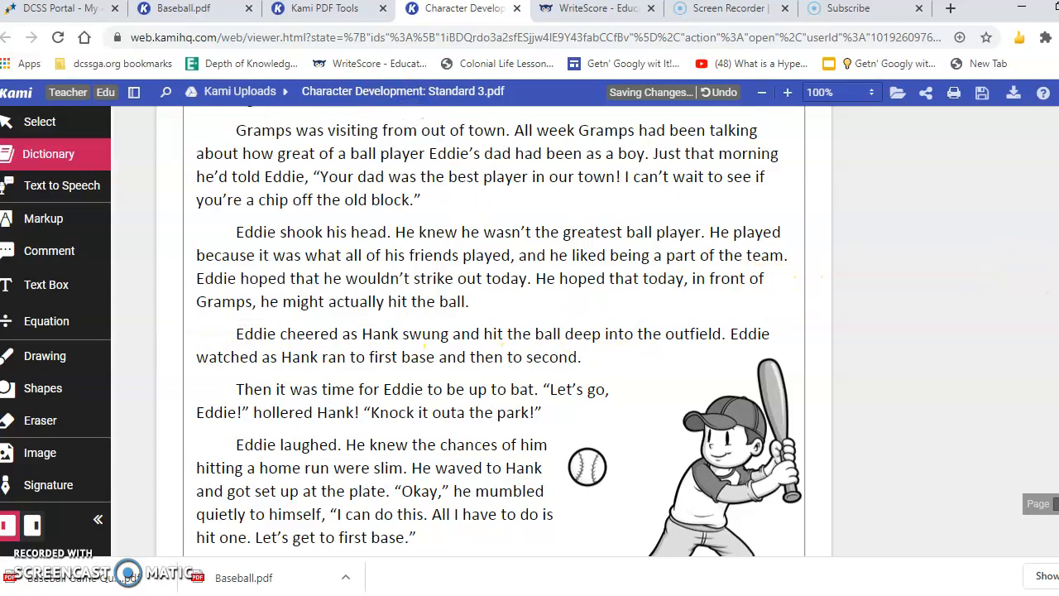
# Have the story's first page read aloud with Text to Speech and stop the reading
pyautogui.scroll(4, 496, 331)
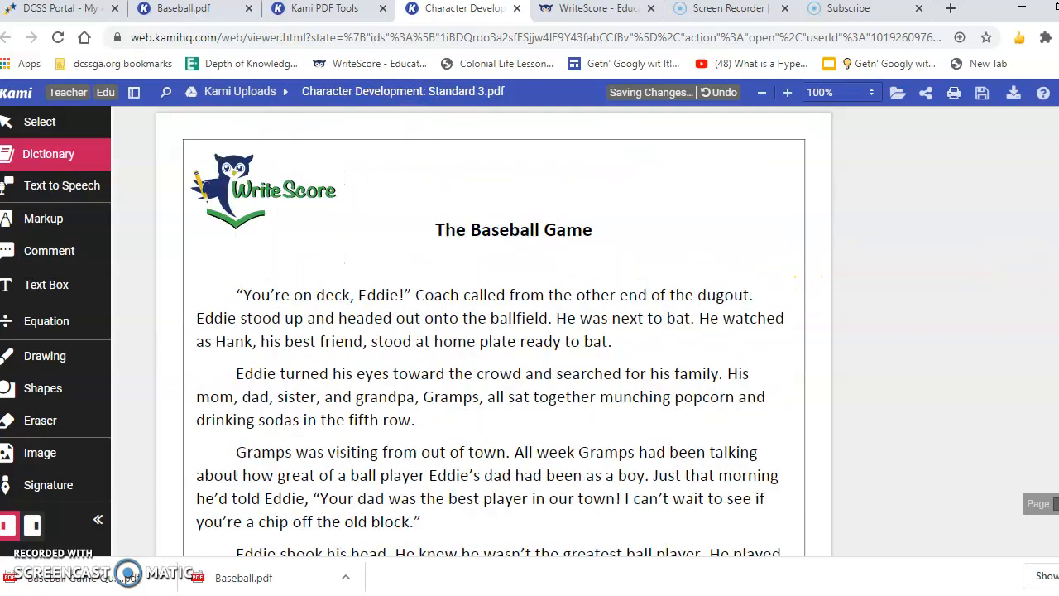
pyautogui.click(451, 229)
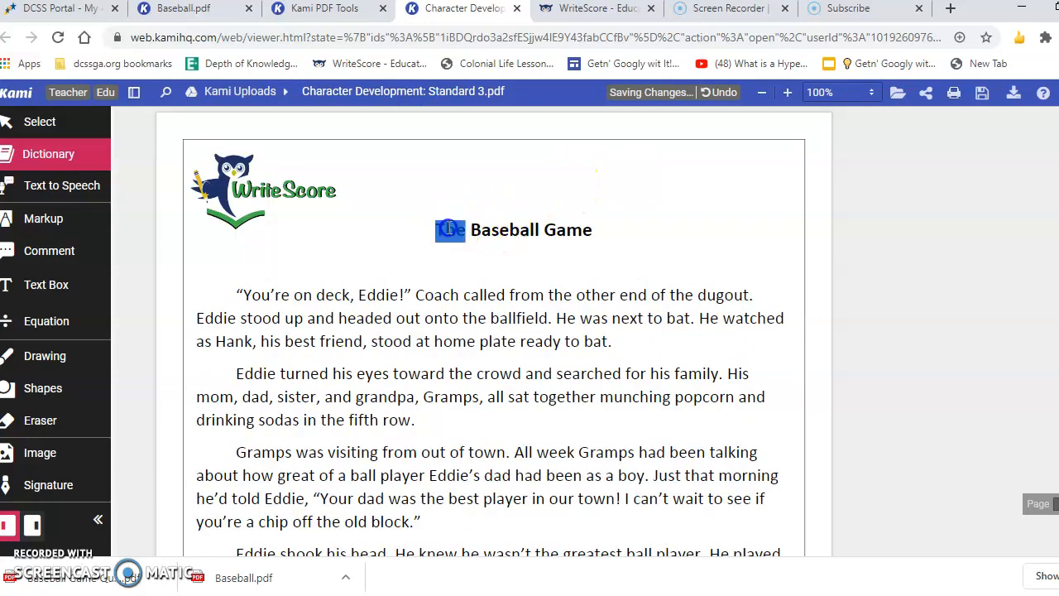
pyautogui.click(81, 185)
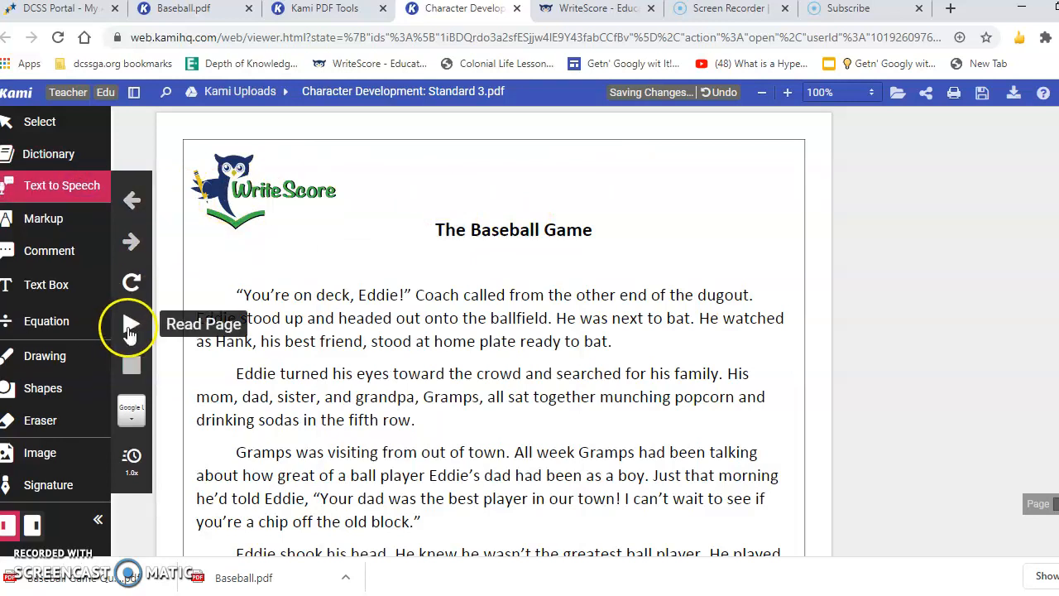
pyautogui.click(131, 327)
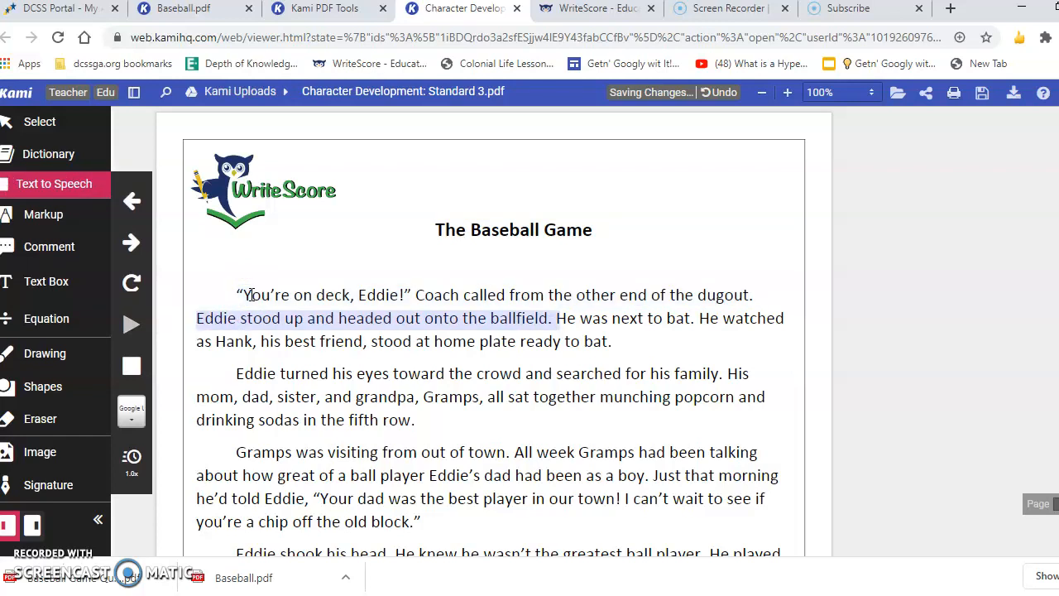
pyautogui.click(134, 369)
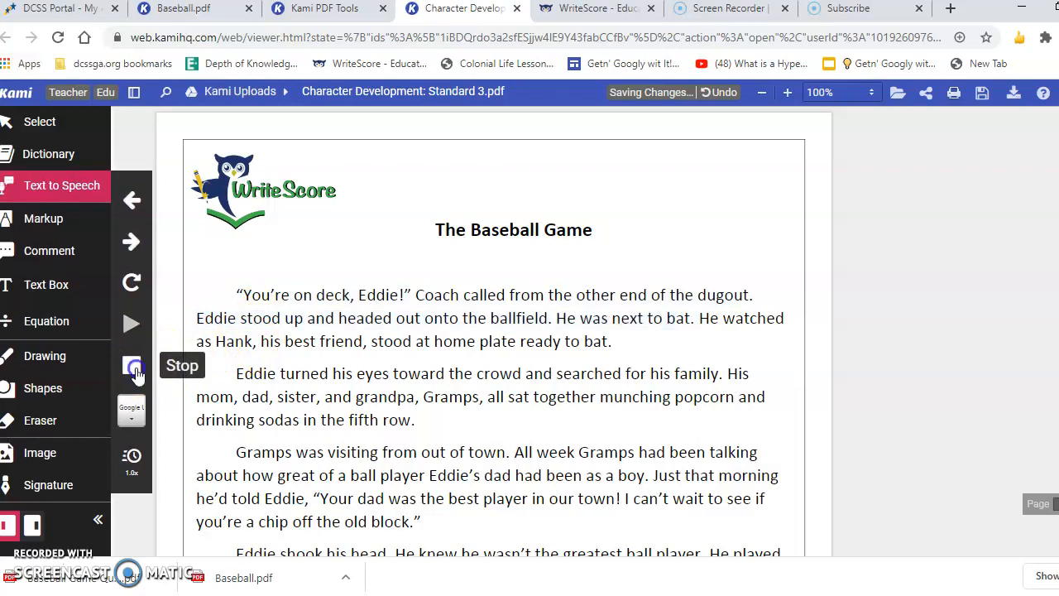
# Change the reading voice to Google US English, play the text from "Eddie stood up" and stop the reading
pyautogui.click(132, 406)
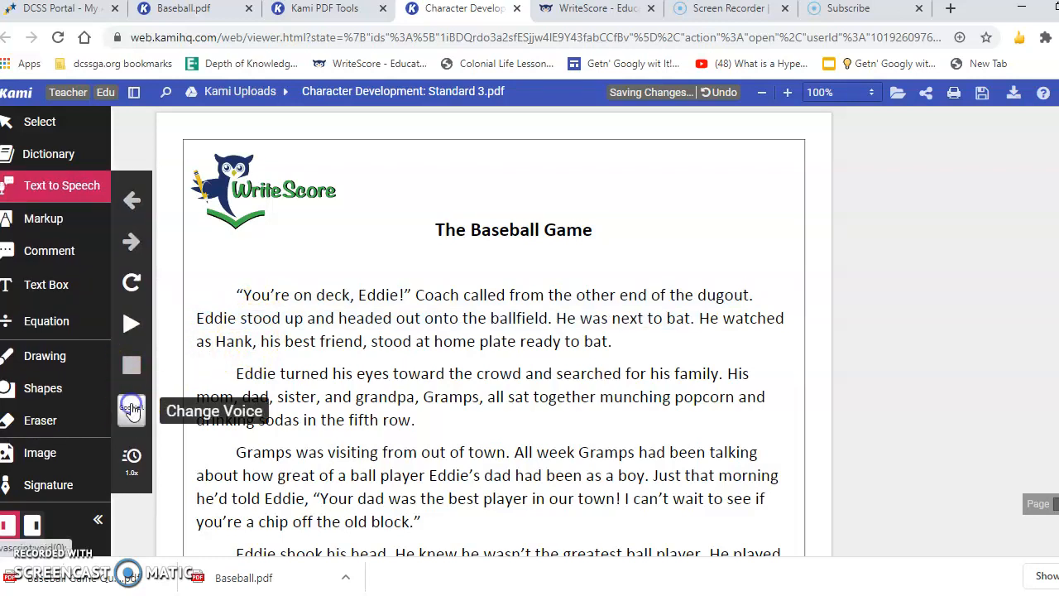
pyautogui.click(132, 411)
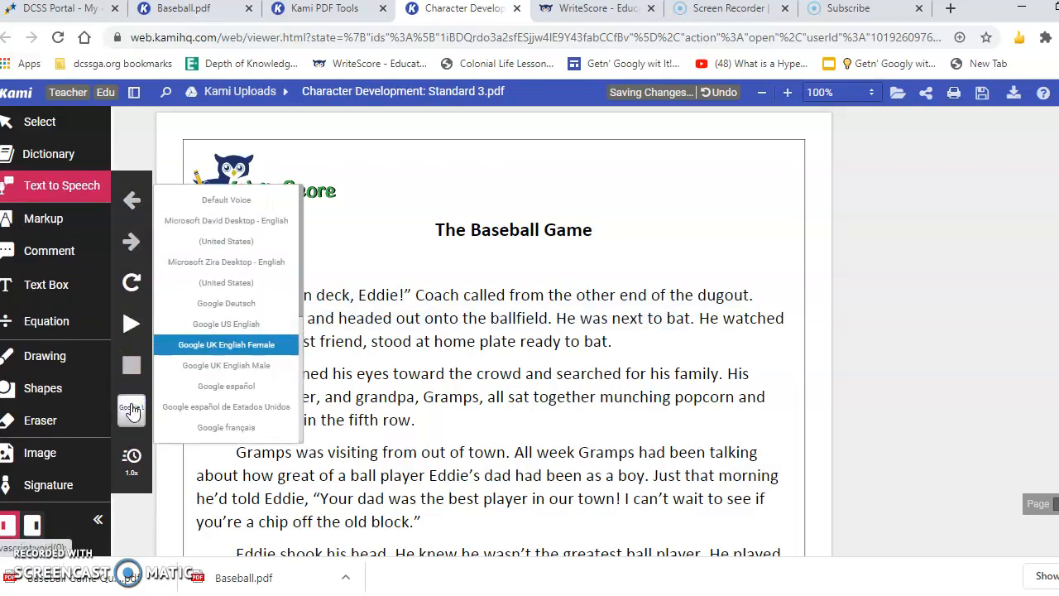
pyautogui.click(244, 328)
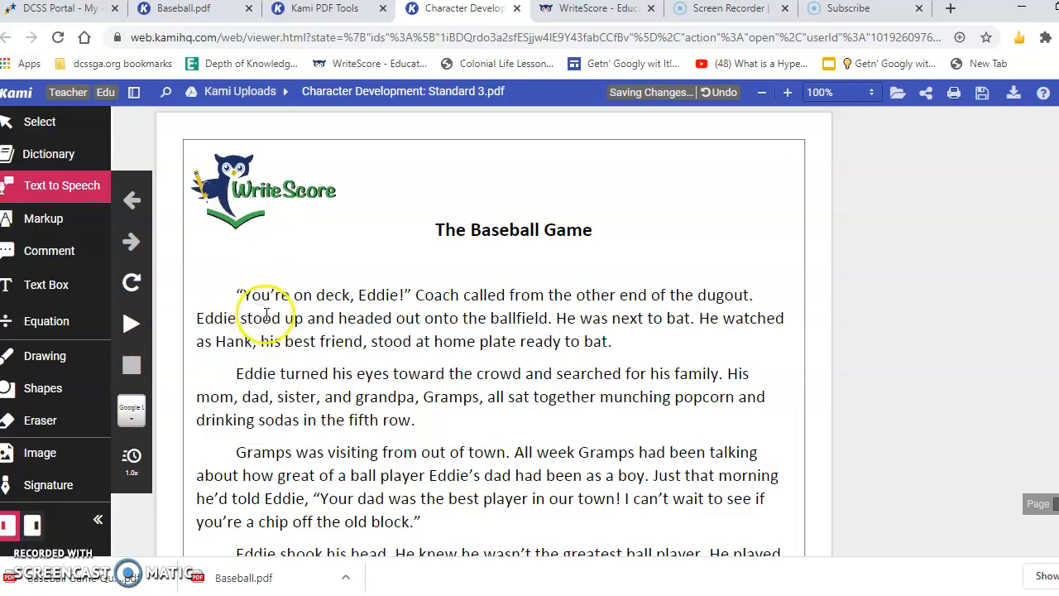
pyautogui.click(263, 313)
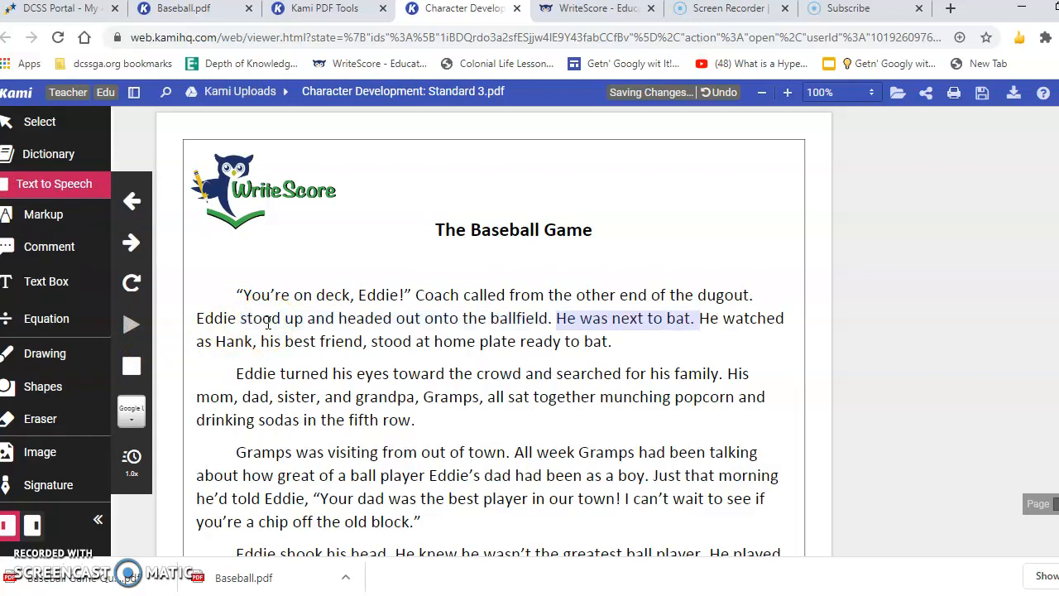
pyautogui.click(132, 365)
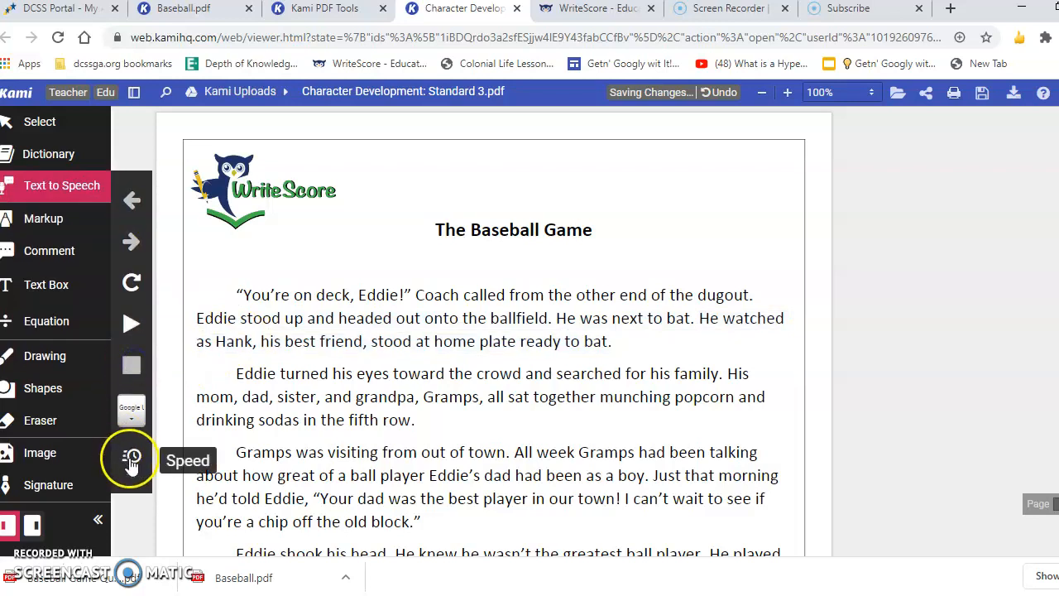
# Show the reading speed setting of Text to Speech and close it without changing the speed
pyautogui.click(133, 462)
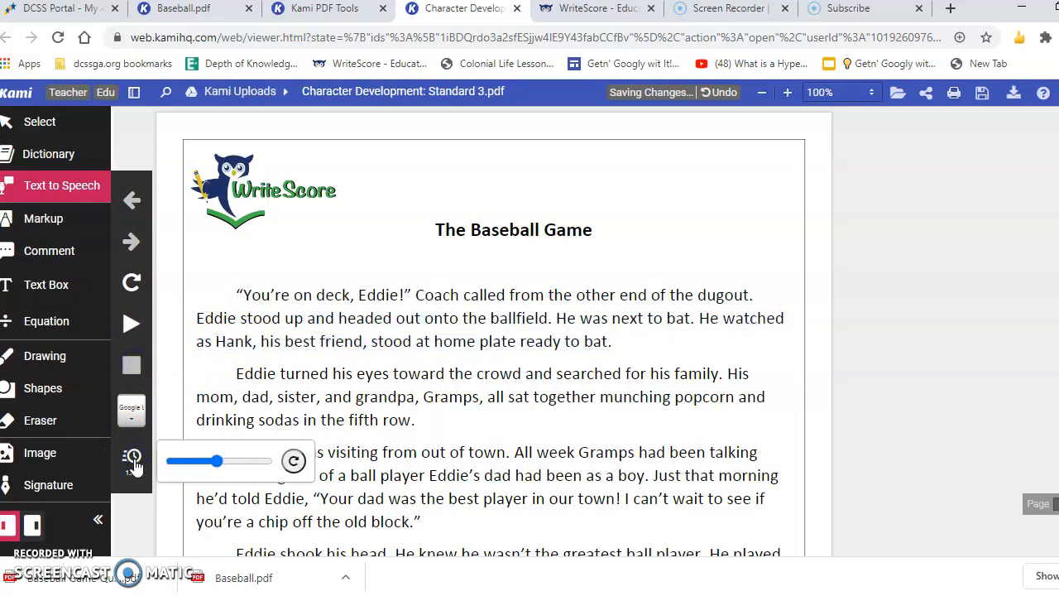
pyautogui.click(133, 463)
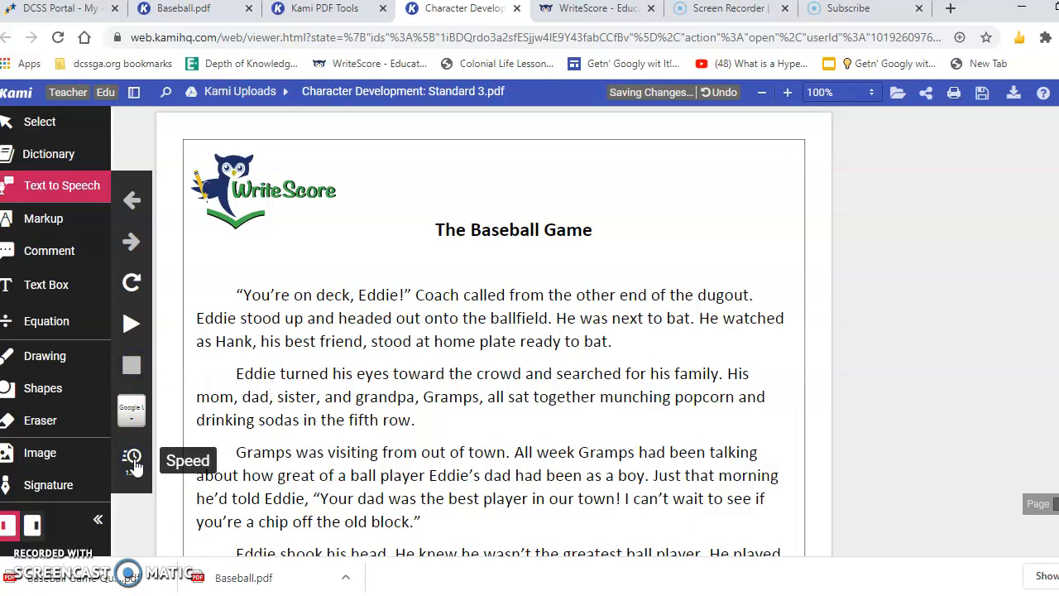
# Highlight in yellow from "up and headed out" to "toward the crowd", and box-highlight the area around "dad had been" and "best player in our"
pyautogui.click(50, 220)
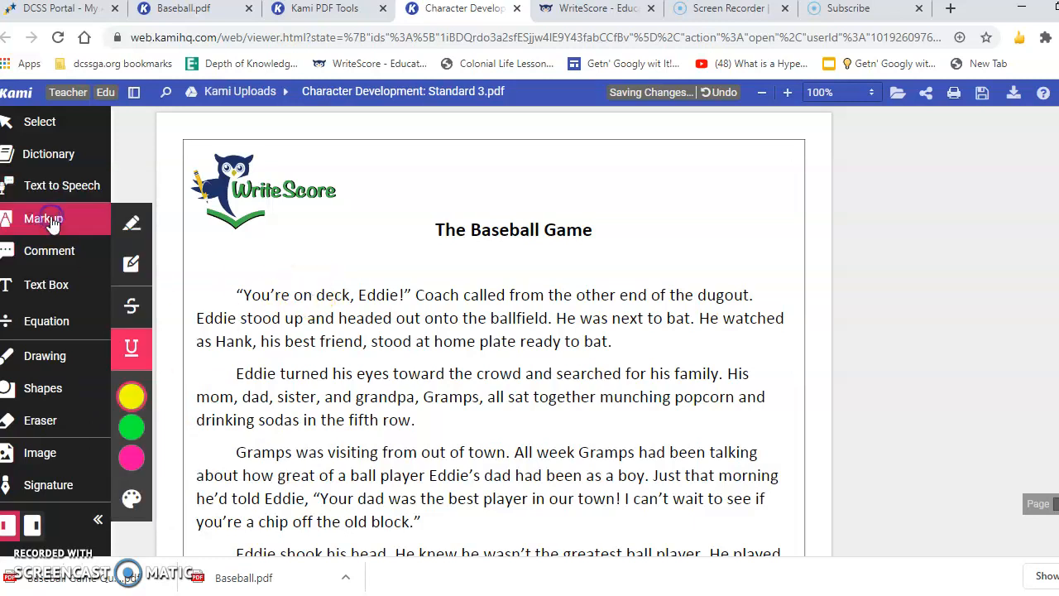
pyautogui.click(132, 223)
pyautogui.moveTo(285, 314); pyautogui.dragTo(530, 375)
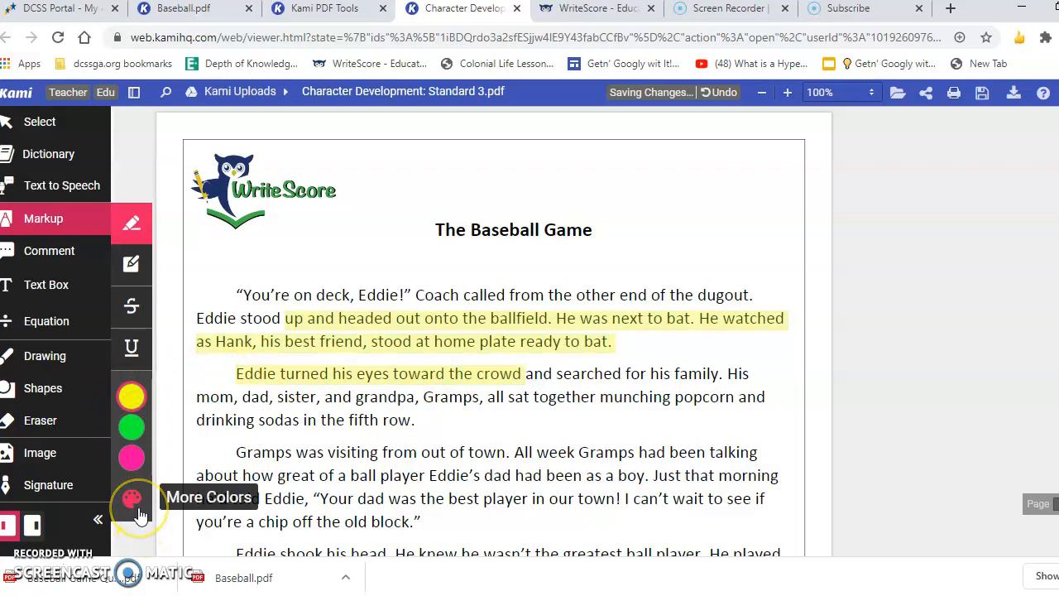
pyautogui.click(129, 270)
pyautogui.moveTo(429, 463)
pyautogui.mouseDown()
pyautogui.moveTo(476, 521)
pyautogui.moveTo(568, 514)
pyautogui.mouseUp()
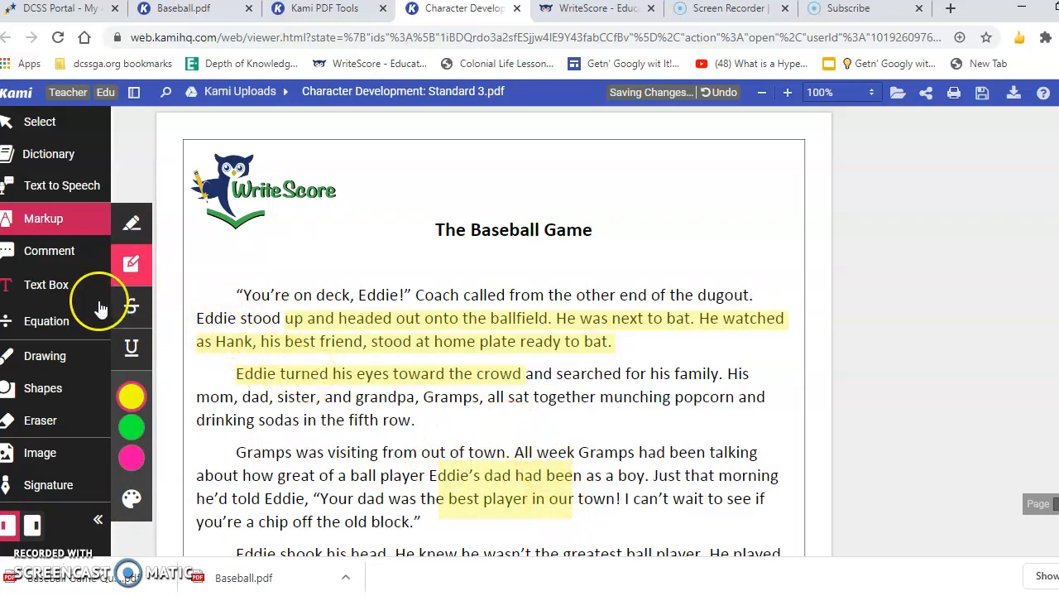
# Strike through the answer choice "he is frightened" in question 1 with a red line
pyautogui.click(134, 312)
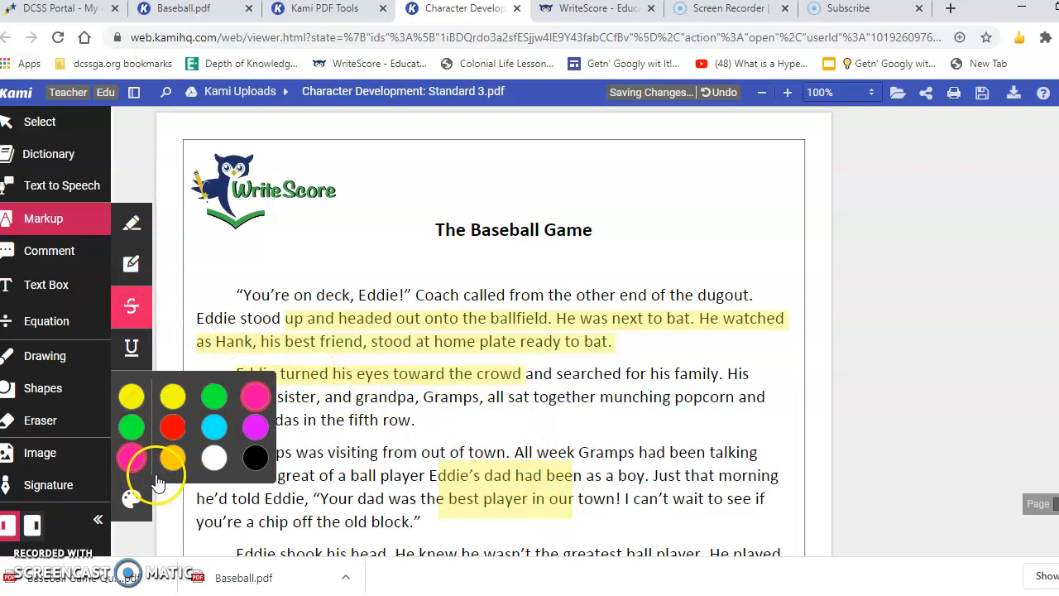
pyautogui.moveTo(138, 464)
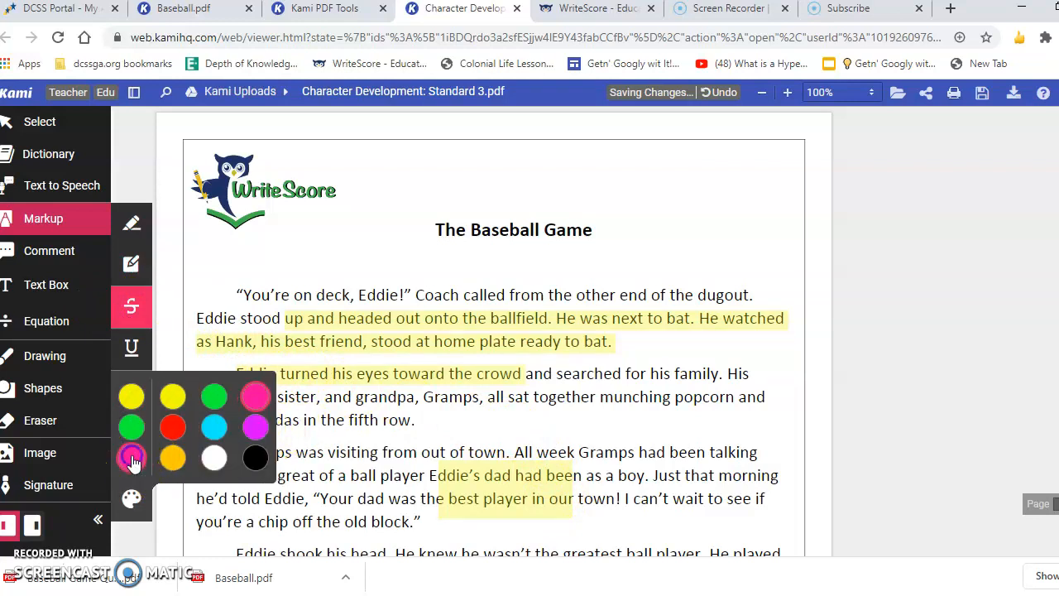
pyautogui.click(173, 427)
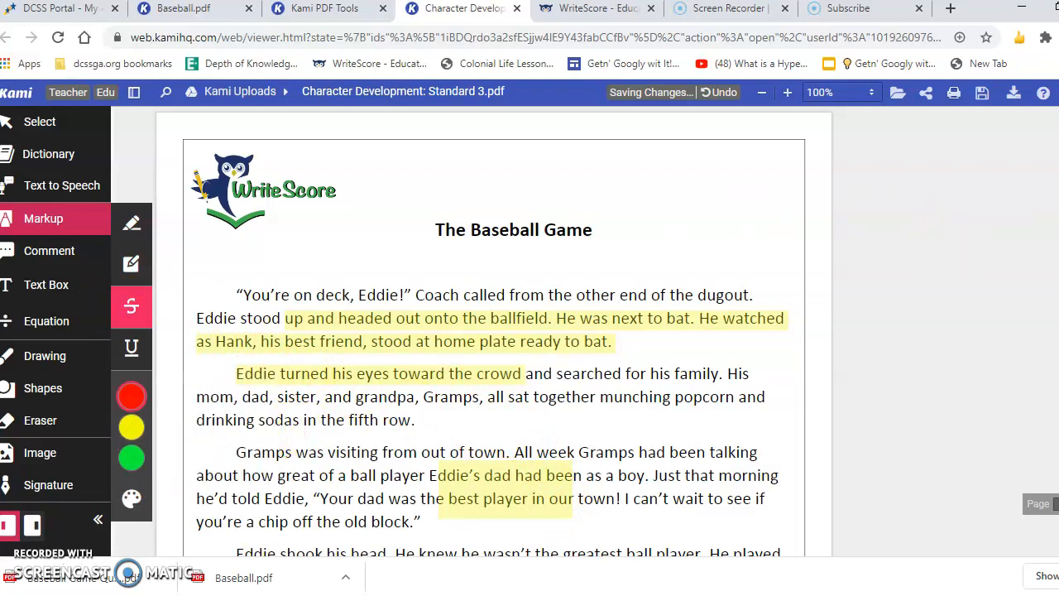
pyautogui.scroll(-15, 494, 331)
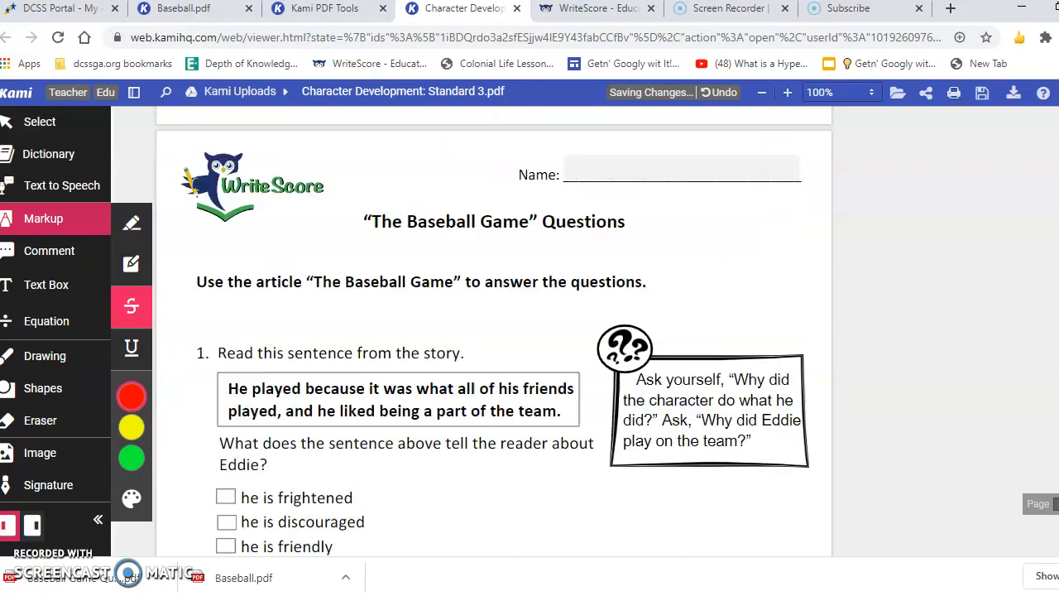
pyautogui.scroll(2, 493, 331)
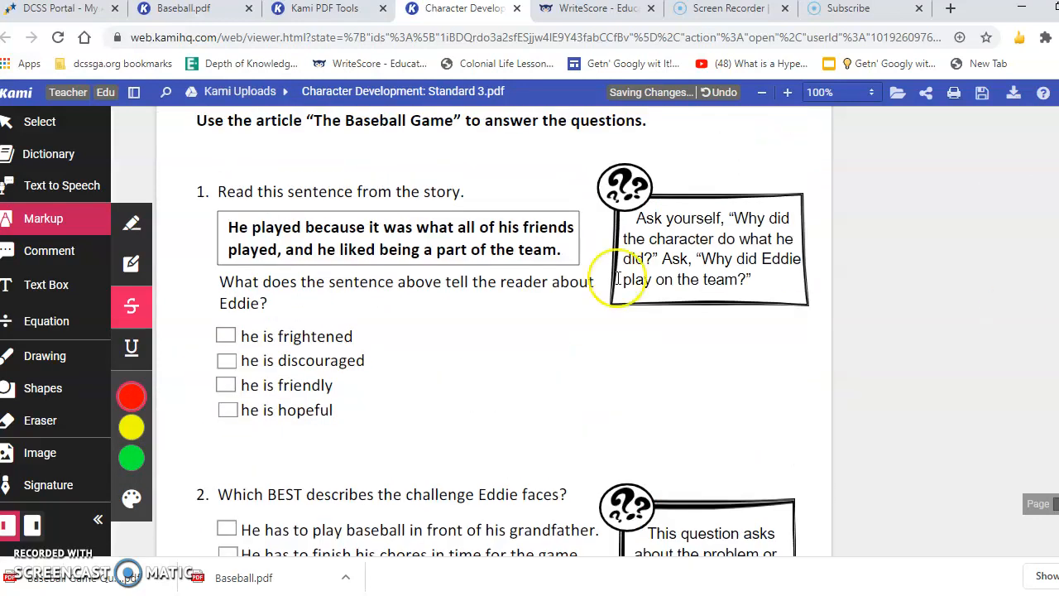
pyautogui.moveTo(364, 335); pyautogui.dragTo(216, 336)
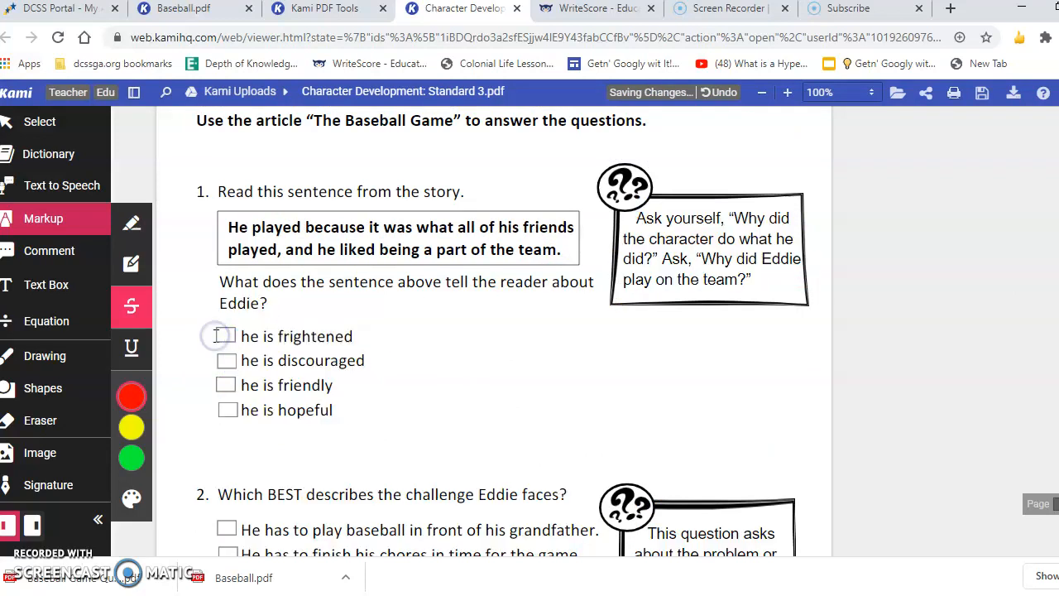
# Underline the word "BEST" in question 2 in yellow
pyautogui.click(133, 349)
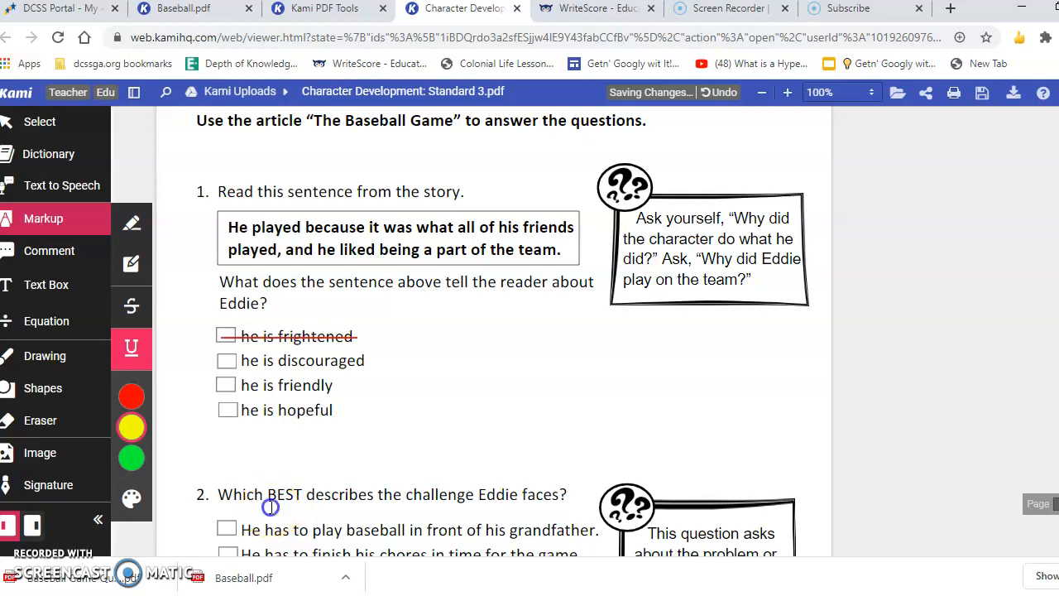
pyautogui.doubleClick(306, 508)
pyautogui.click(293, 495)
pyautogui.moveTo(266, 494); pyautogui.dragTo(269, 500)
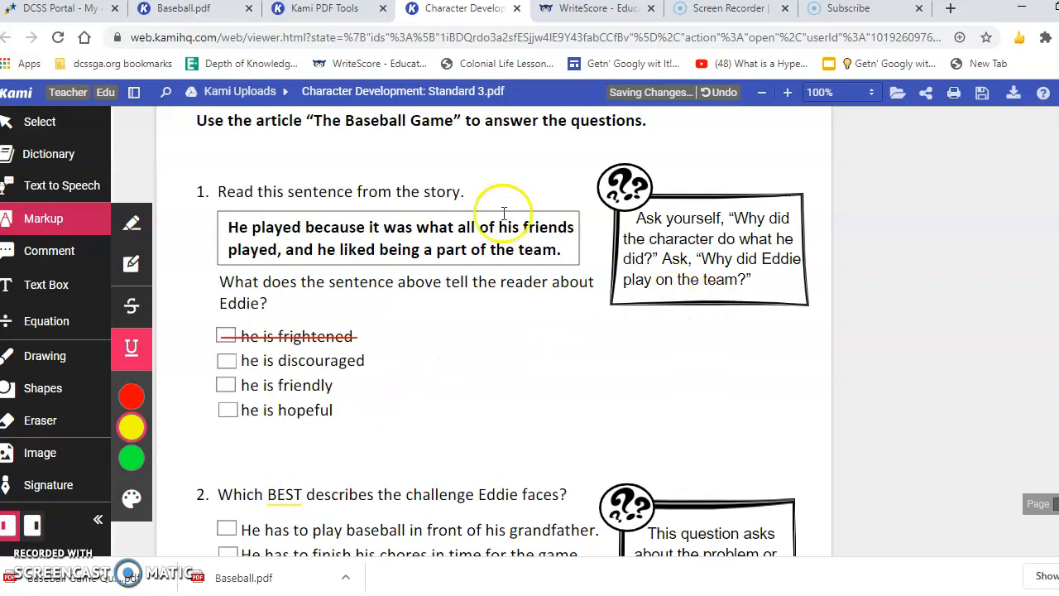
# Add a text comment on "cheered" in the story reading "Eddie was happy when Hank hit the ball hard."
pyautogui.click(62, 250)
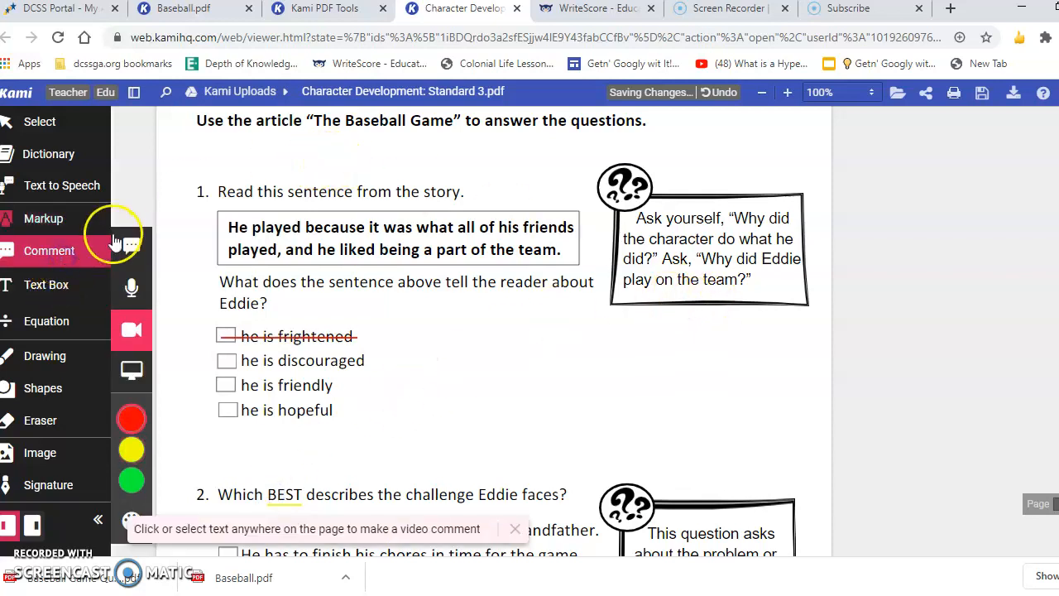
pyautogui.click(132, 246)
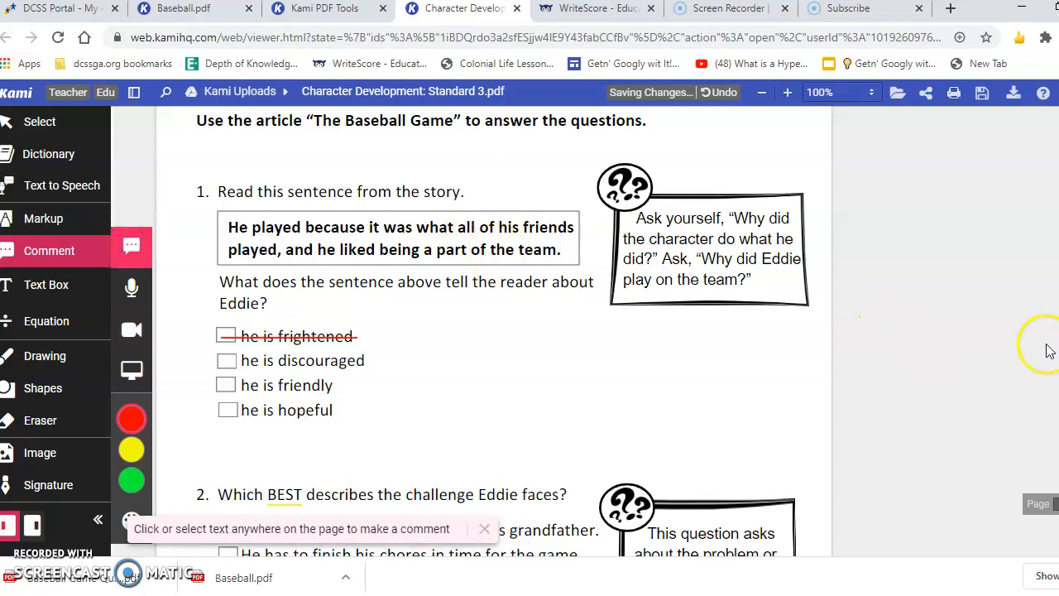
pyautogui.scroll(10, 860, 315)
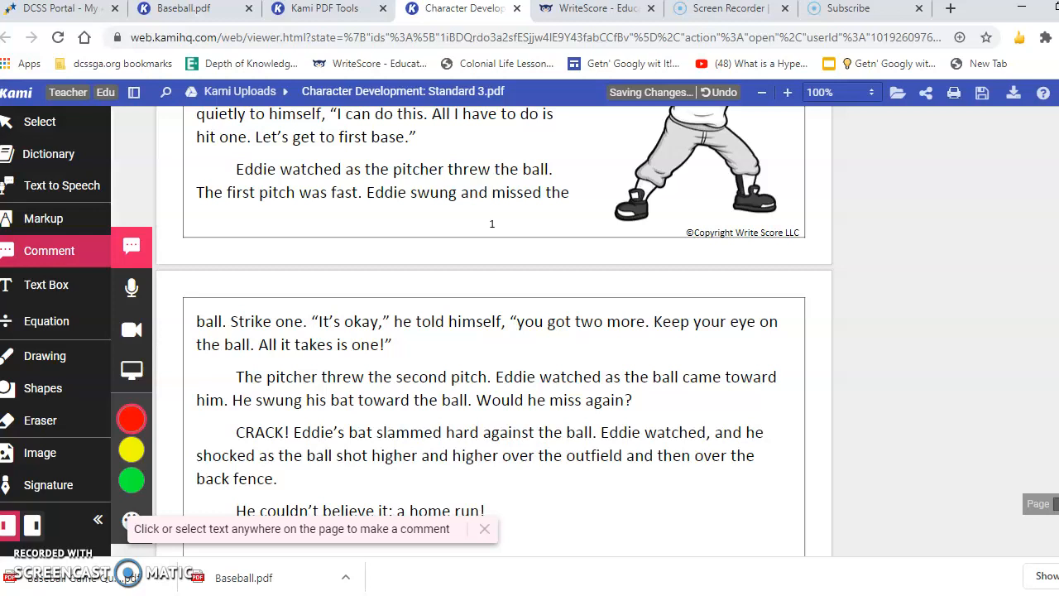
pyautogui.scroll(5, 745, 248)
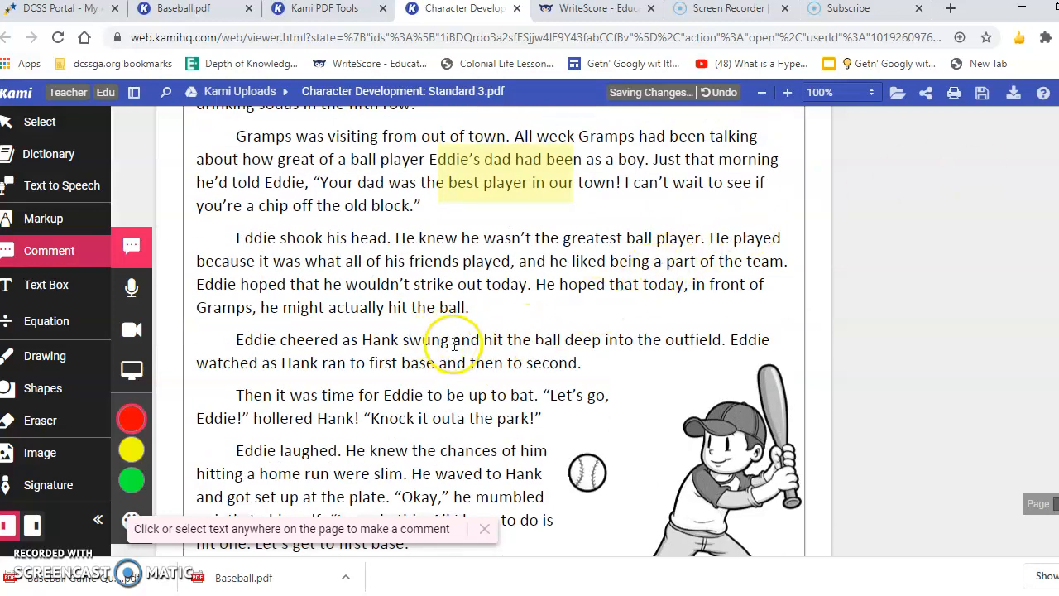
pyautogui.click(328, 340)
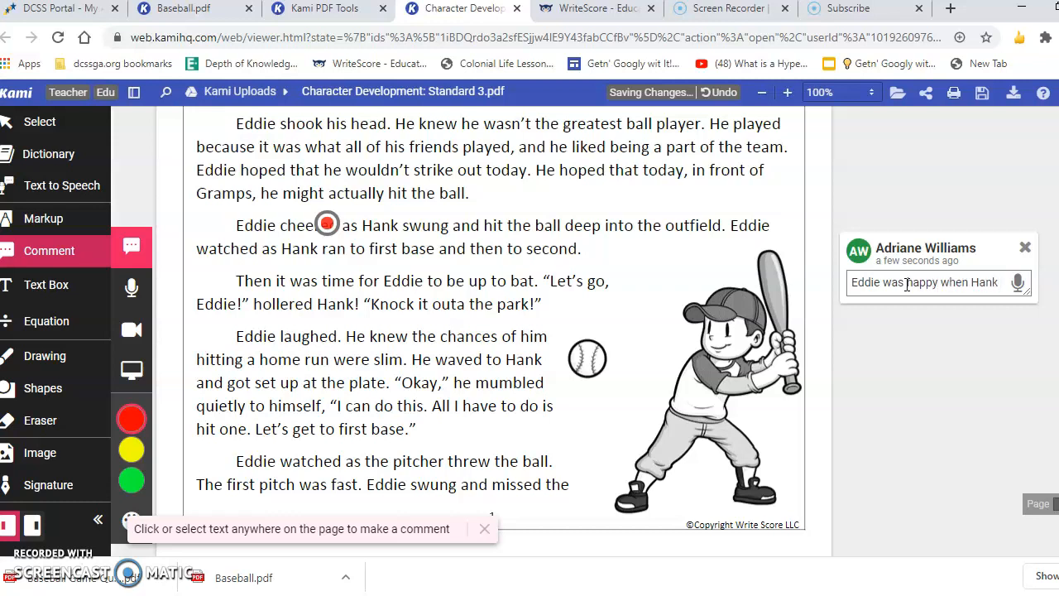
pyautogui.write('t the ball hard.')
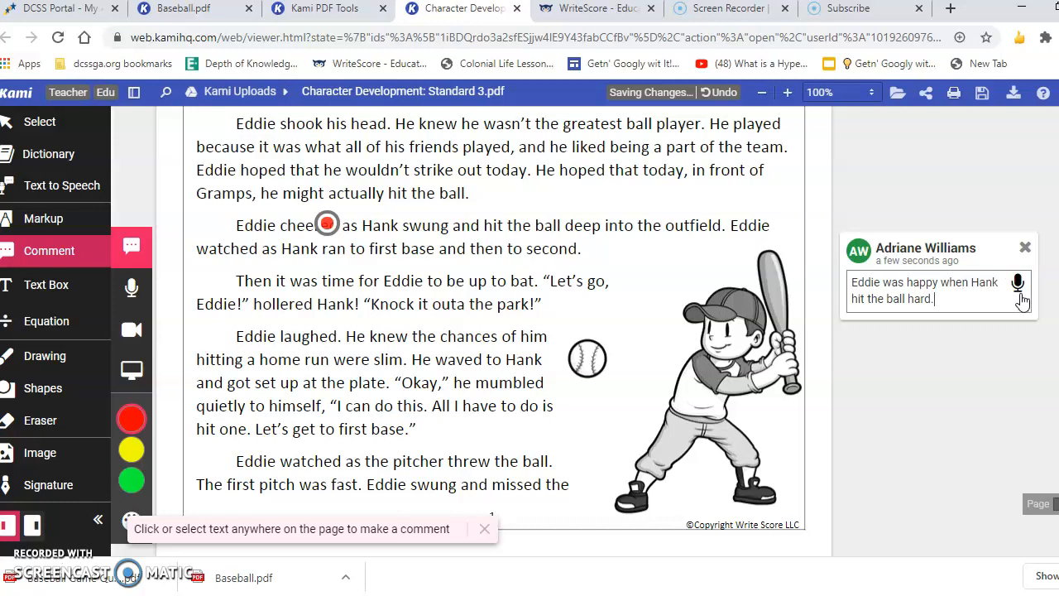
pyautogui.click(1017, 289)
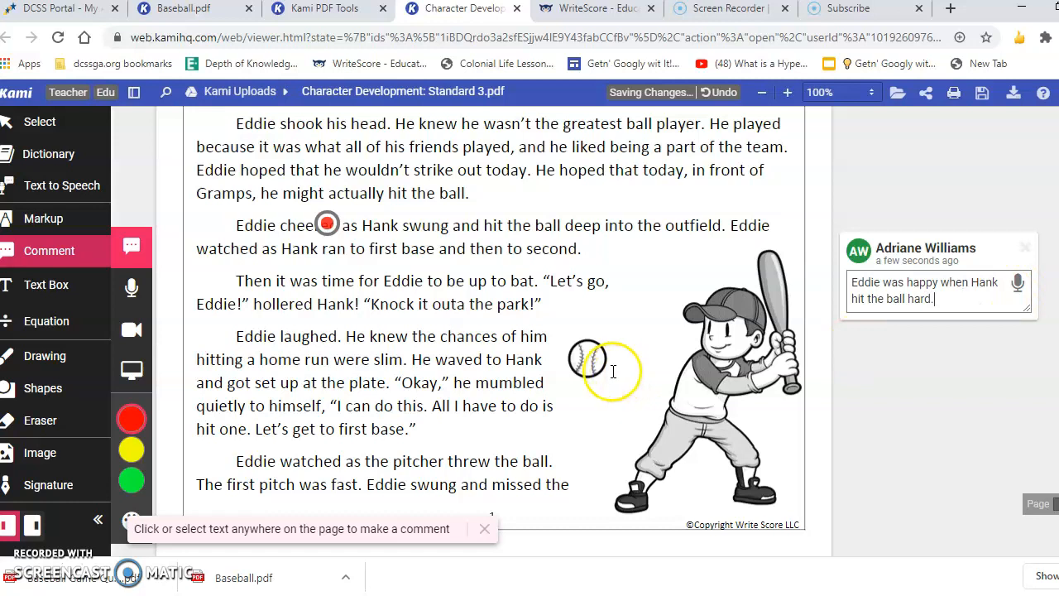
pyautogui.click(499, 385)
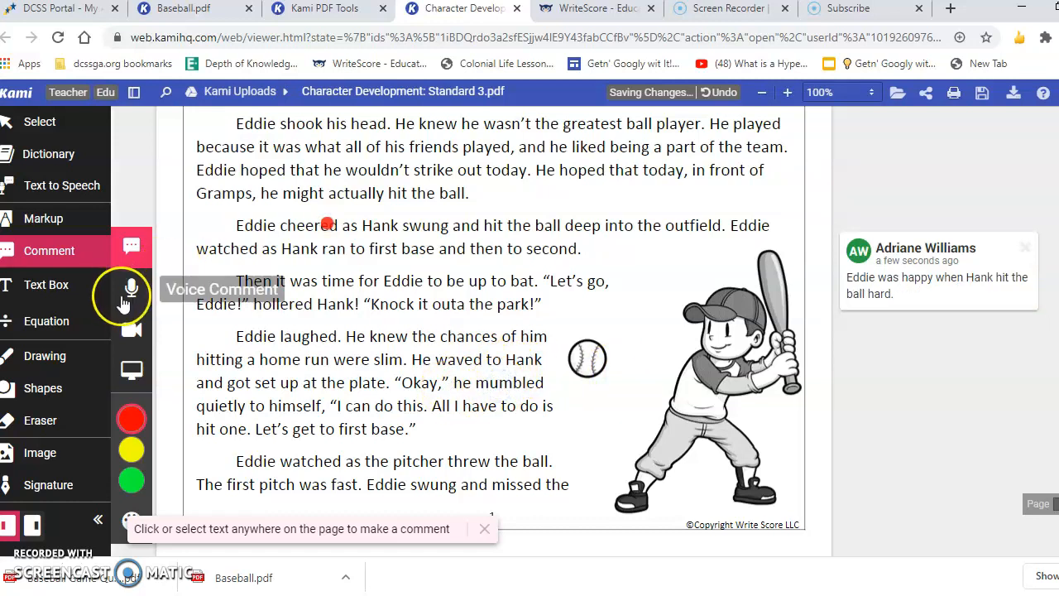
# Record a voice comment on the word "mumbled" in the story and play it back
pyautogui.click(131, 291)
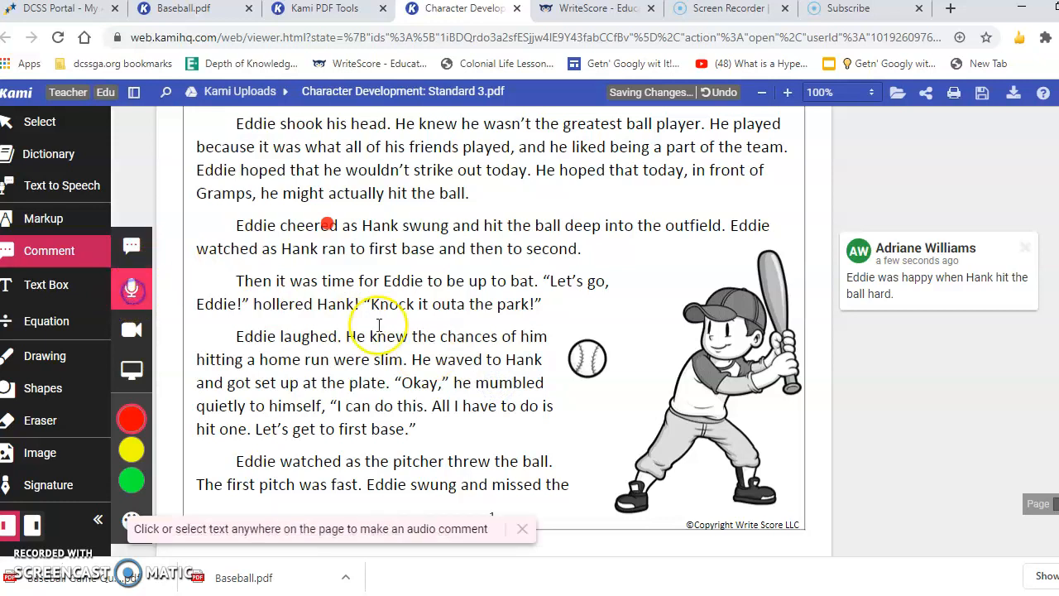
pyautogui.click(506, 395)
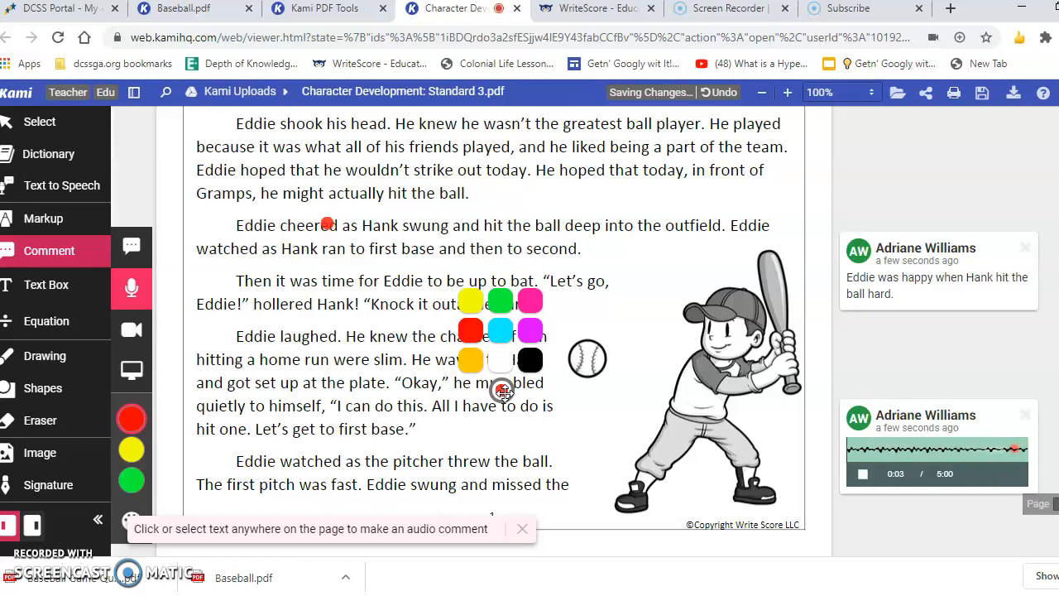
pyautogui.click(862, 476)
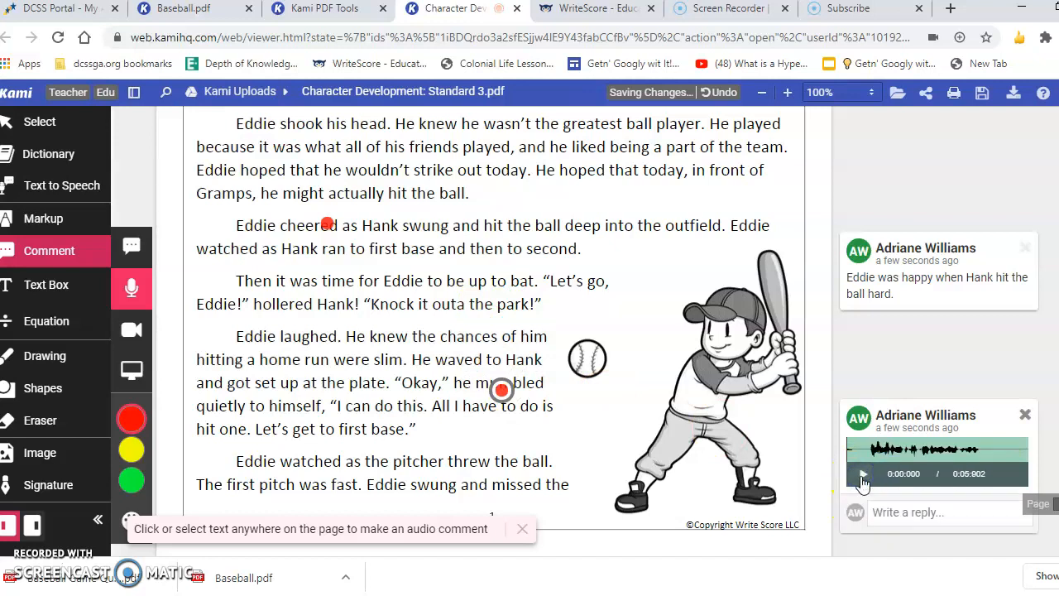
pyautogui.click(861, 476)
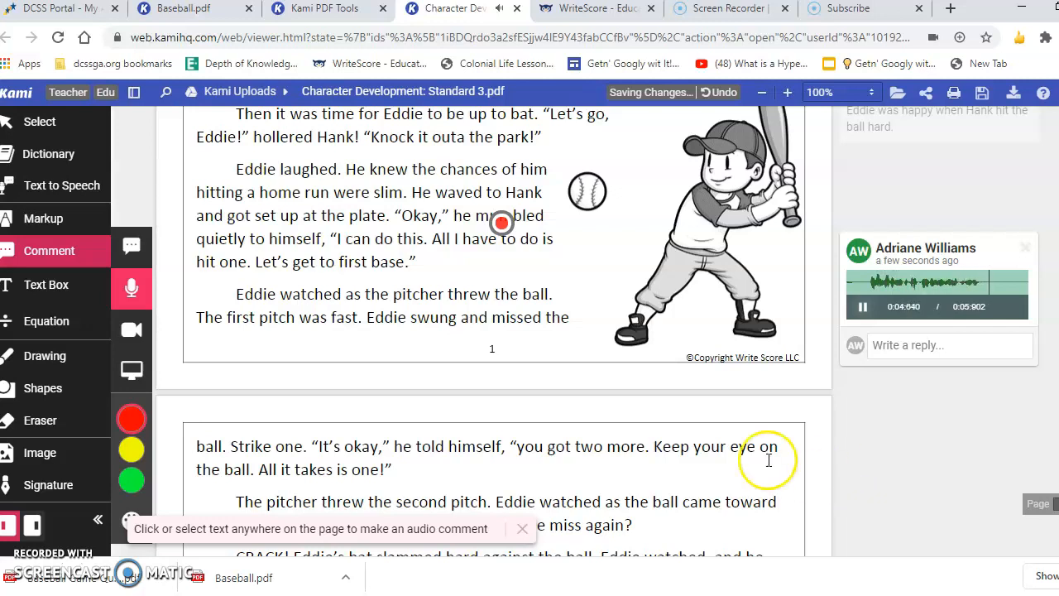
# Record a video comment on "Strike one" on the story's second page, play it back and delete it
pyautogui.click(130, 332)
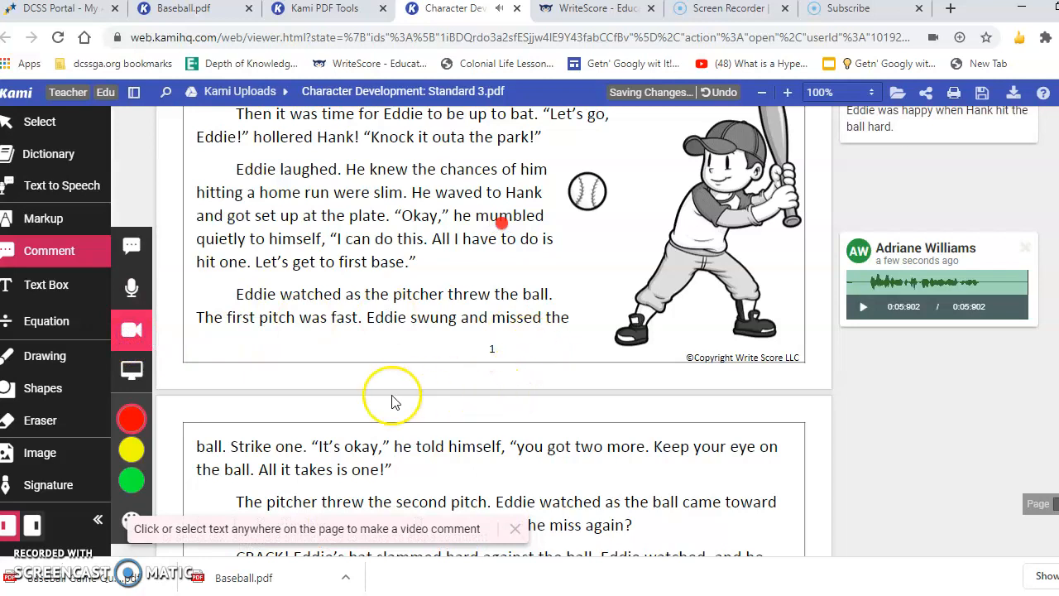
pyautogui.click(286, 451)
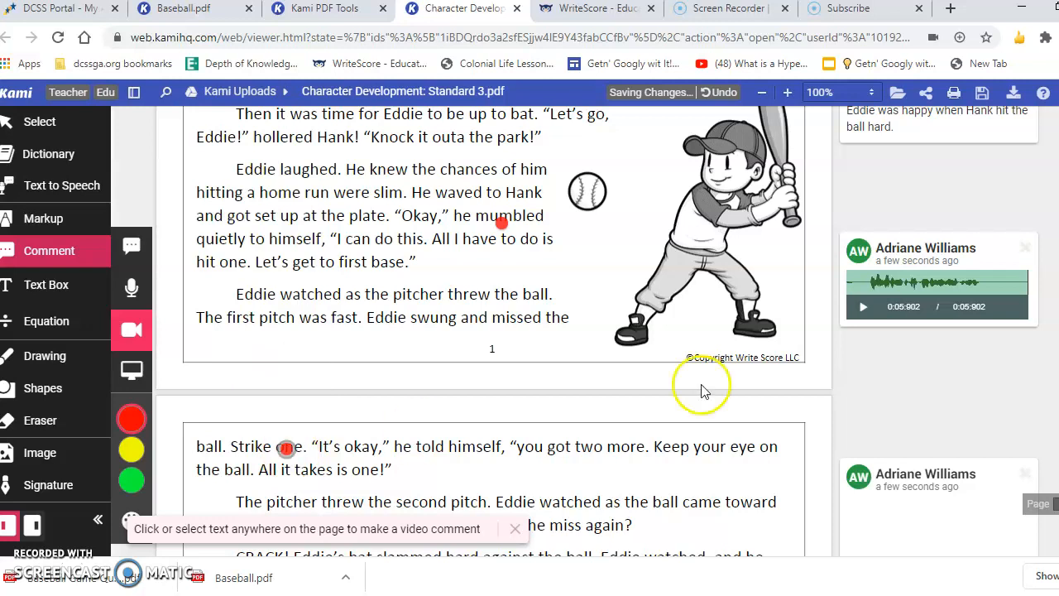
pyautogui.scroll(-2, 703, 390)
pyautogui.scroll(-1, 702, 390)
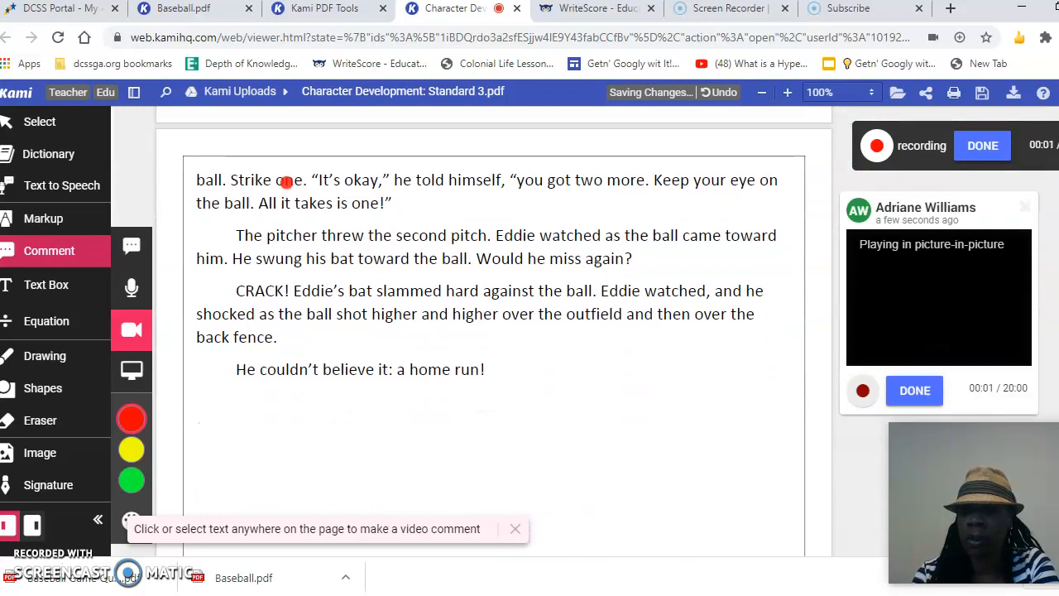
pyautogui.click(981, 146)
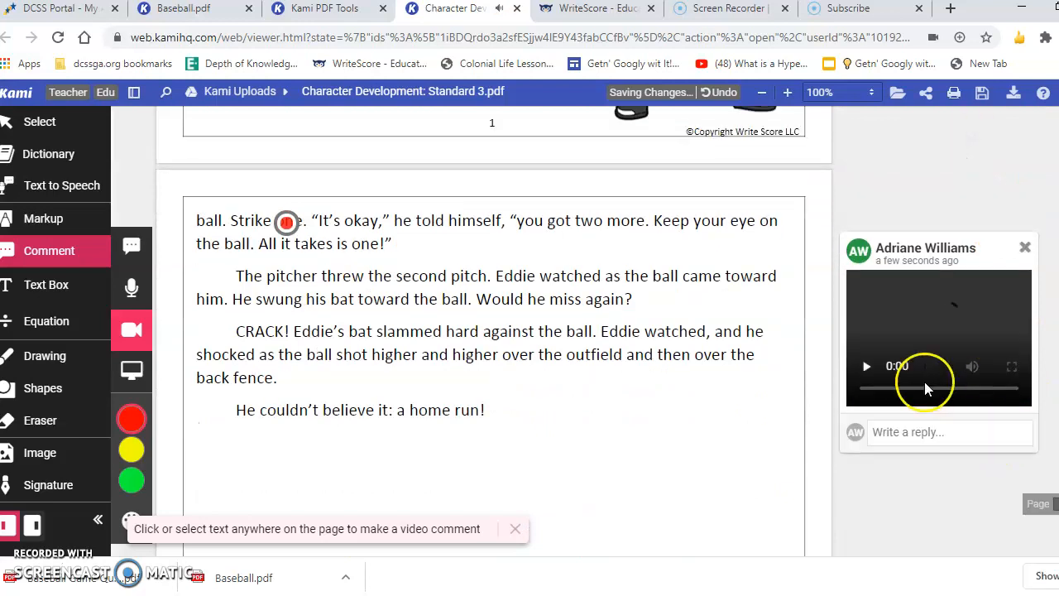
pyautogui.click(867, 369)
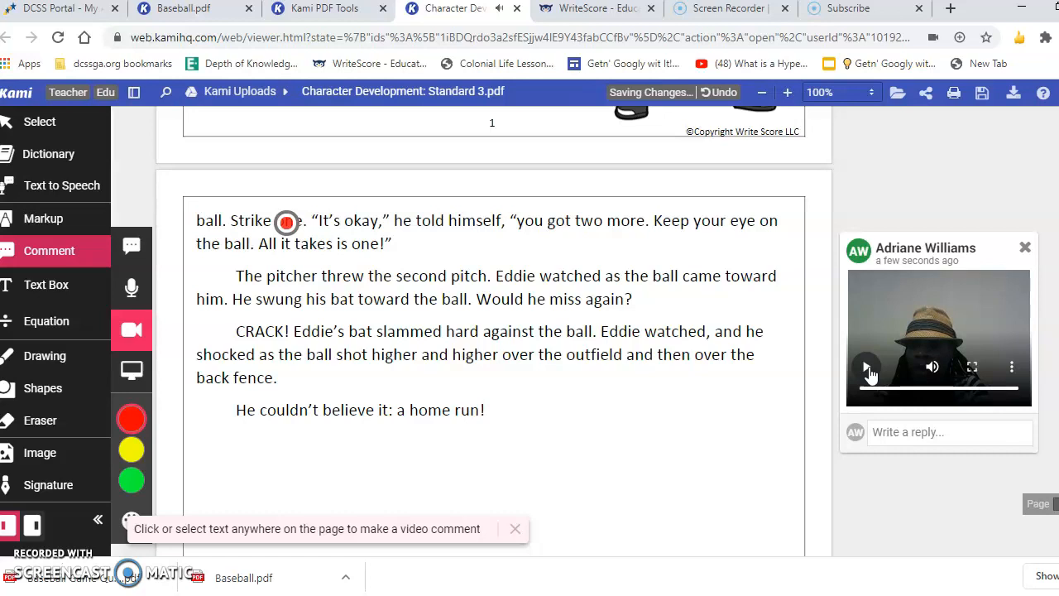
pyautogui.click(1025, 248)
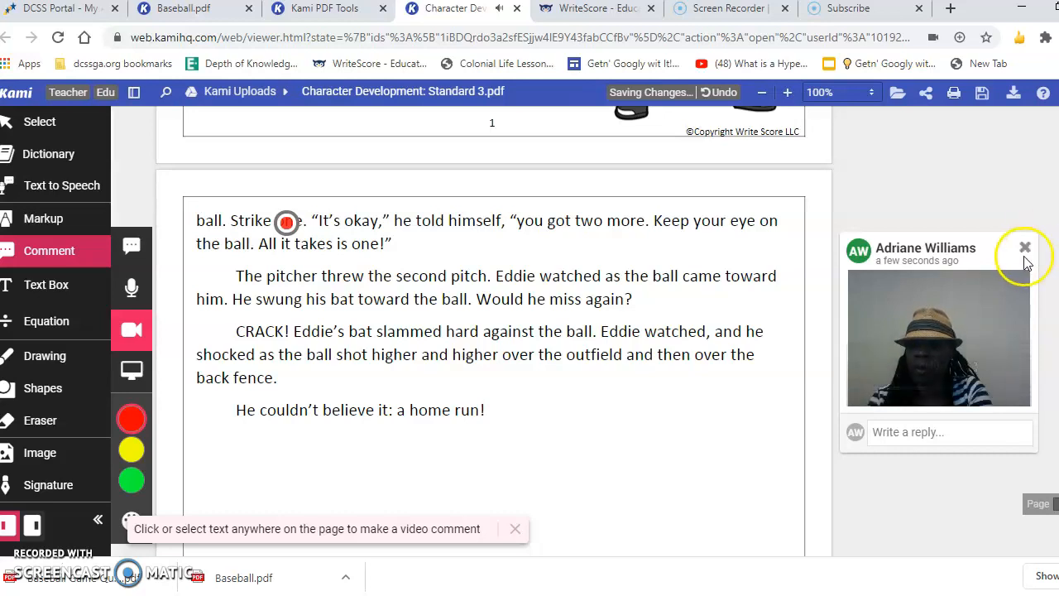
# Record another video comment on the word "swung" in the second-pitch paragraph, play it back and delete it
pyautogui.click(284, 299)
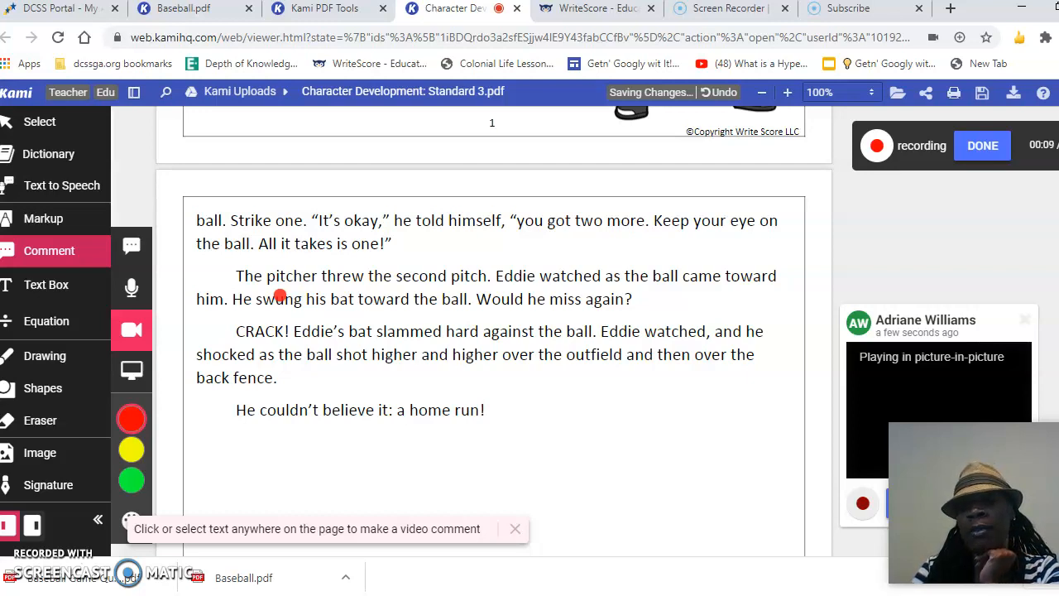
pyautogui.click(984, 146)
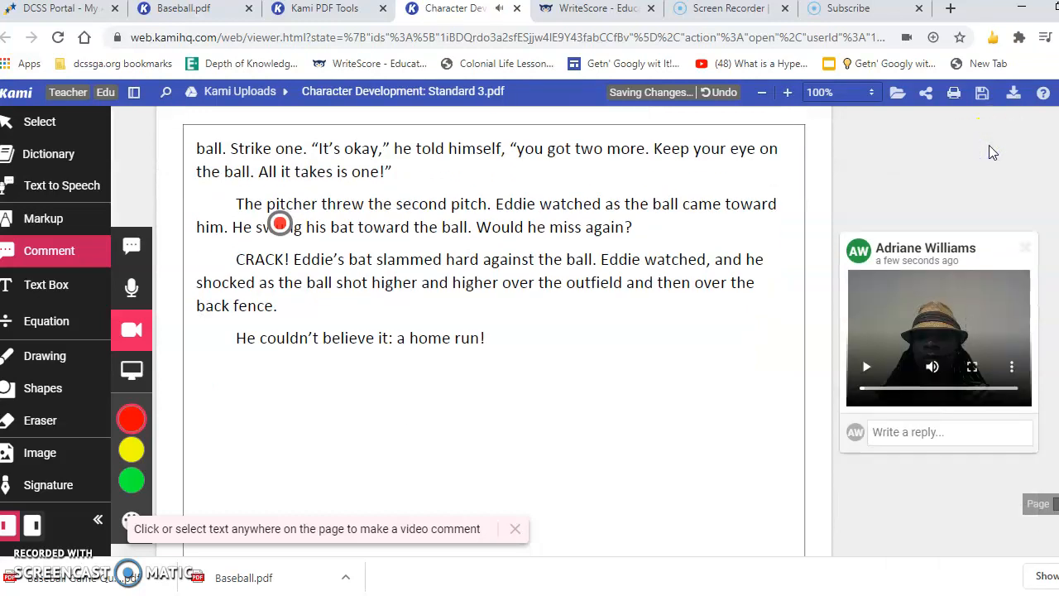
pyautogui.click(865, 366)
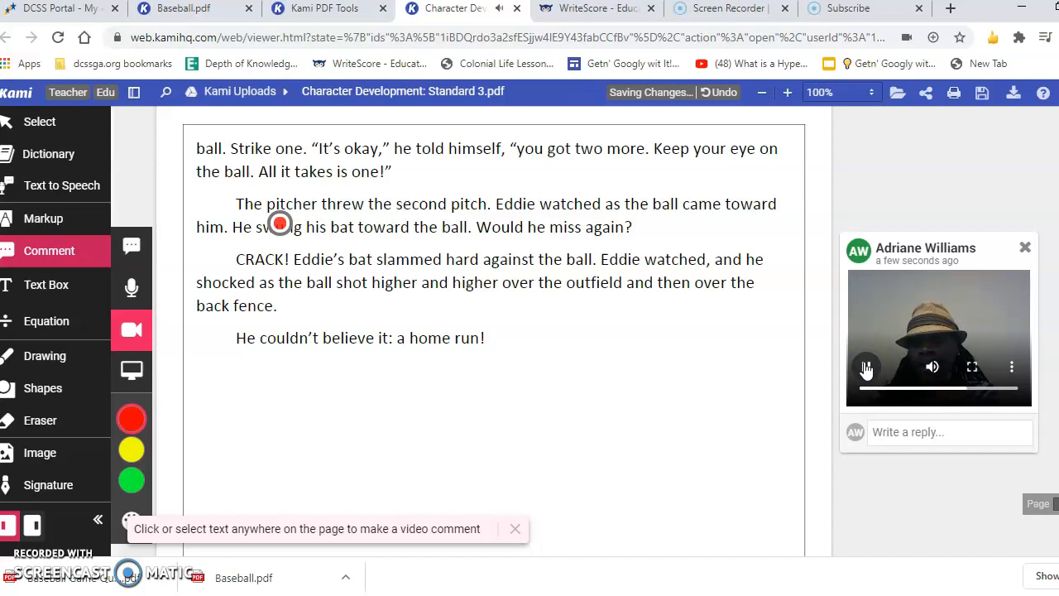
pyautogui.click(1025, 248)
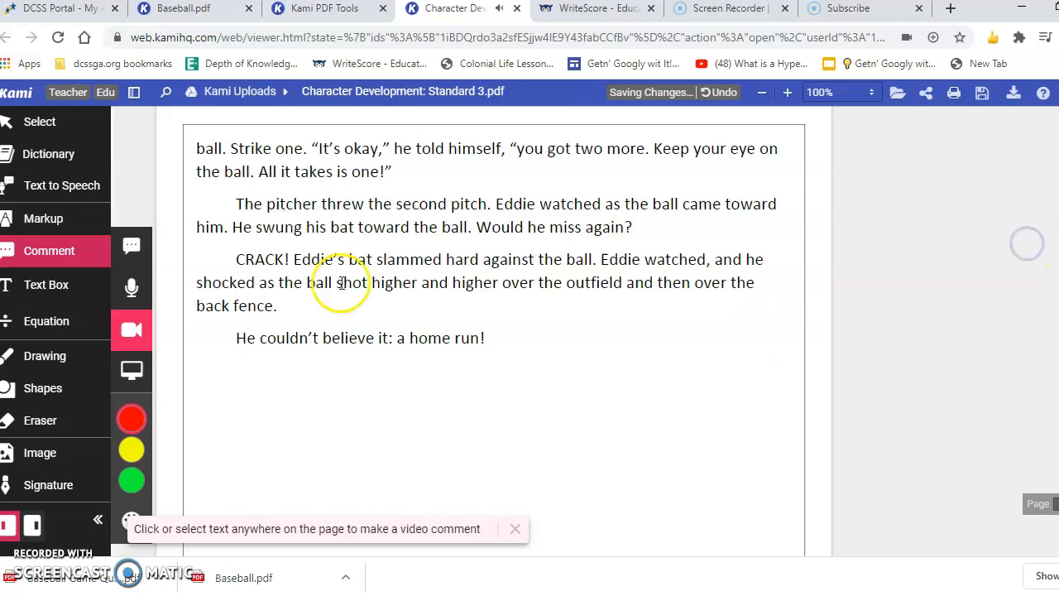
# Record a screen capture comment of the entire screen on the passage from the second pitch through "He couldn't believe it:"
pyautogui.click(129, 371)
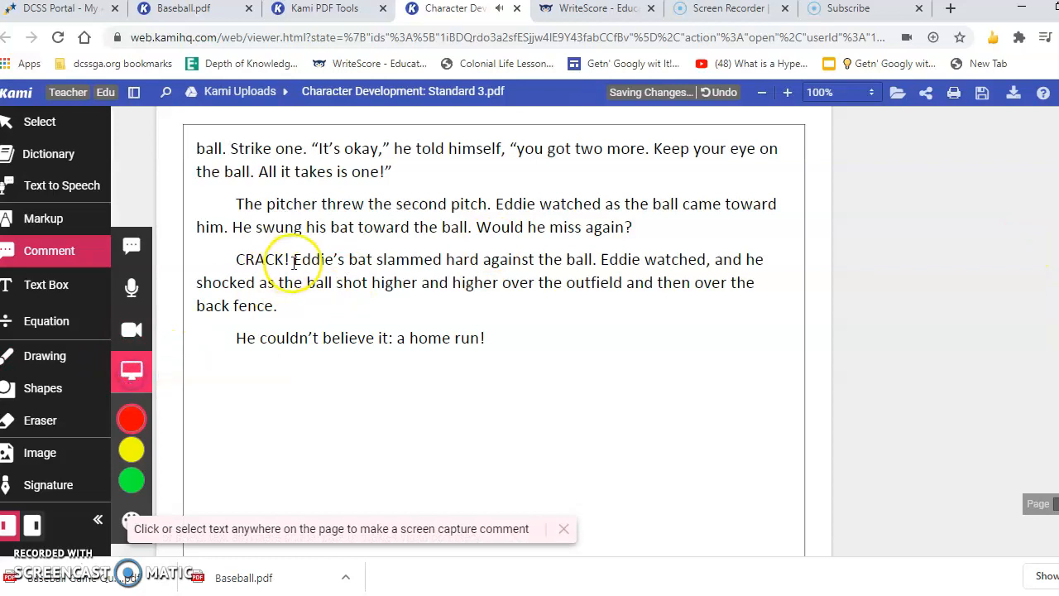
pyautogui.moveTo(252, 205); pyautogui.dragTo(398, 363)
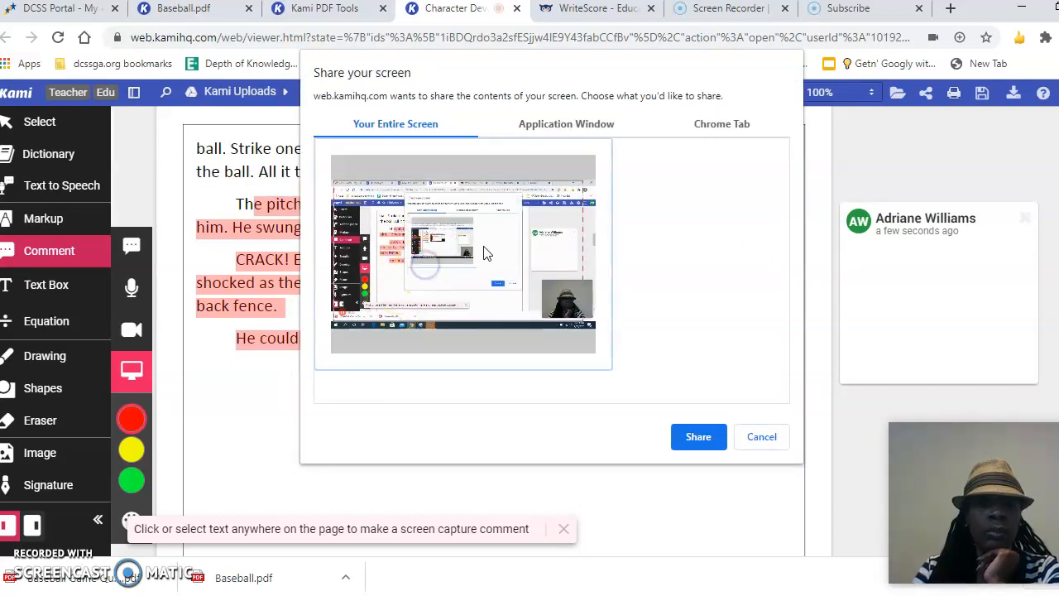
pyautogui.click(700, 437)
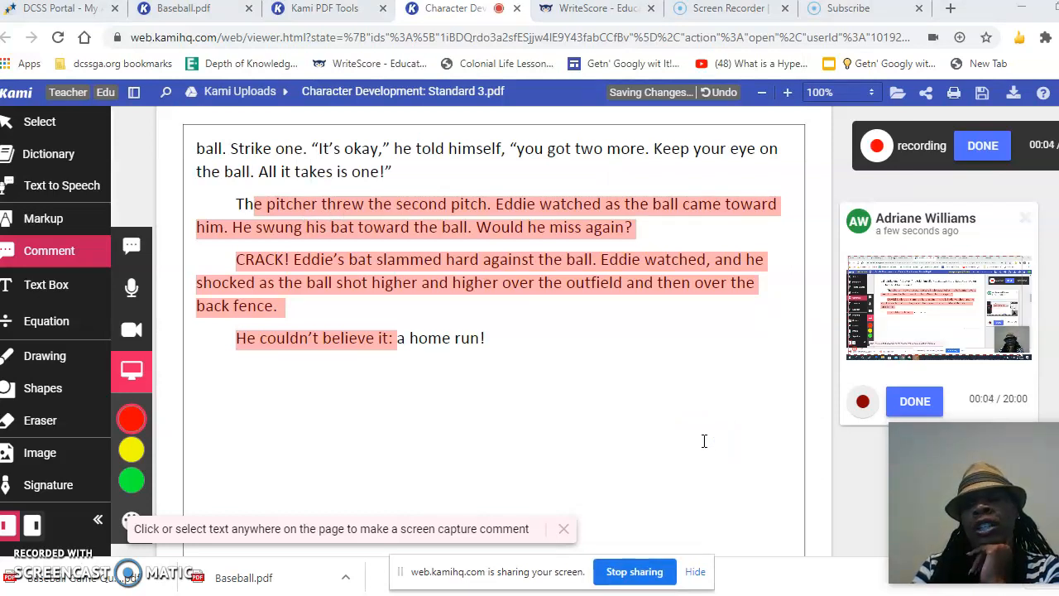
pyautogui.click(912, 412)
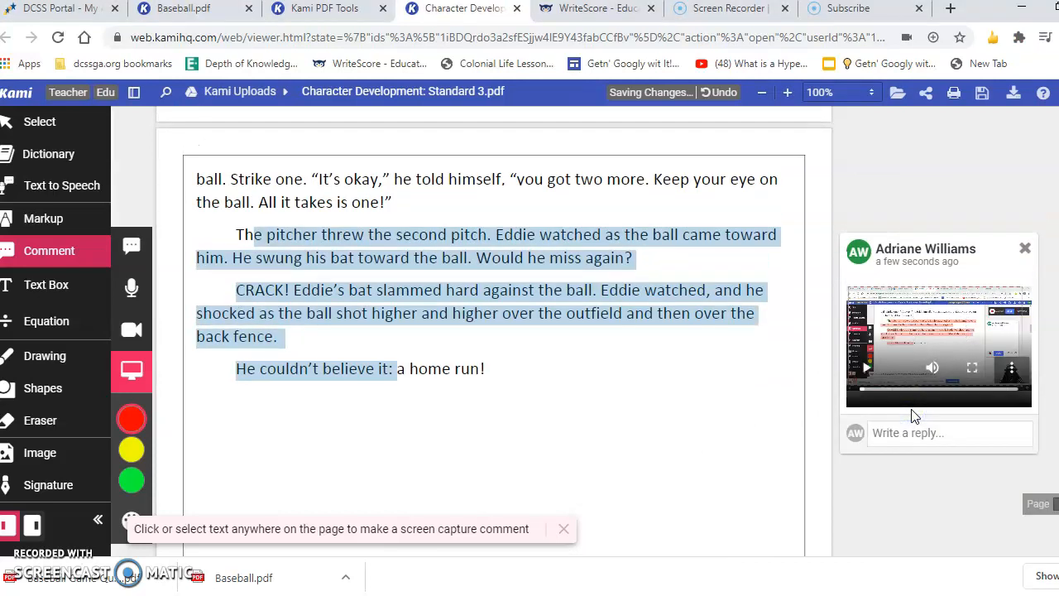
# Play back the screen capture comment and delete it
pyautogui.click(865, 367)
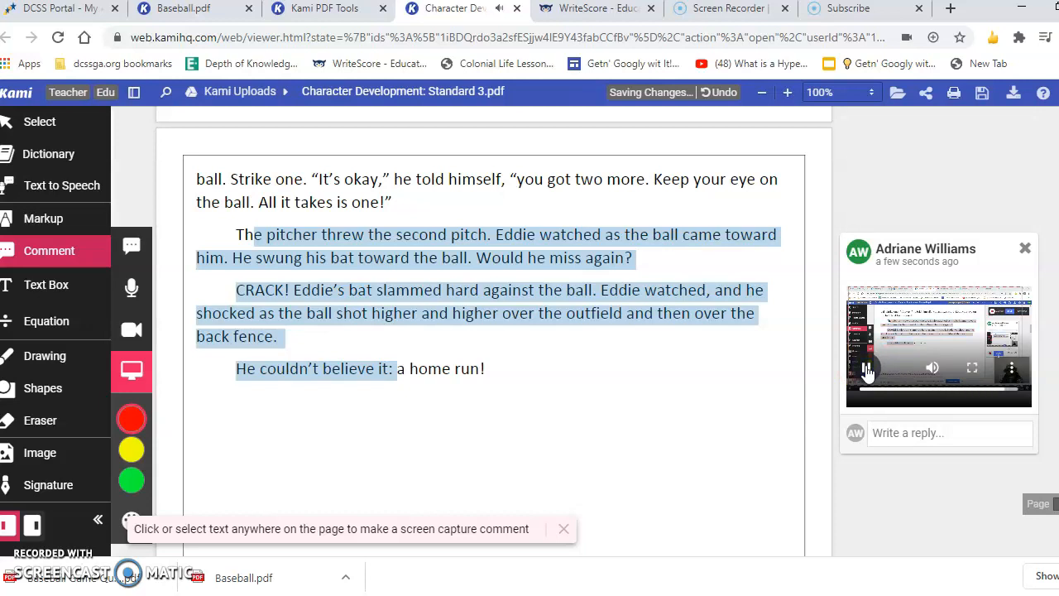
pyautogui.click(865, 369)
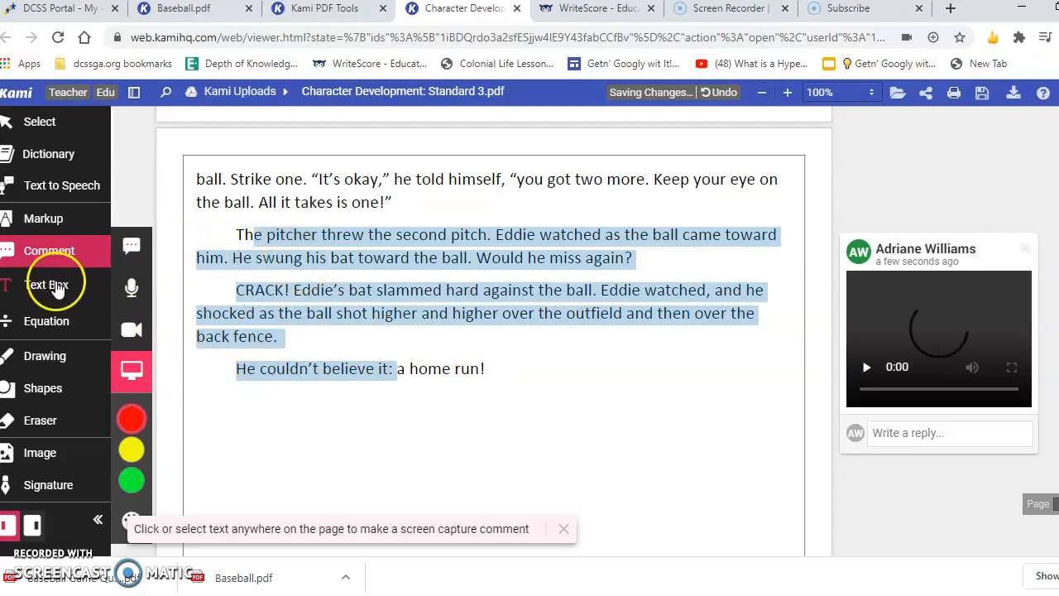
pyautogui.click(1025, 248)
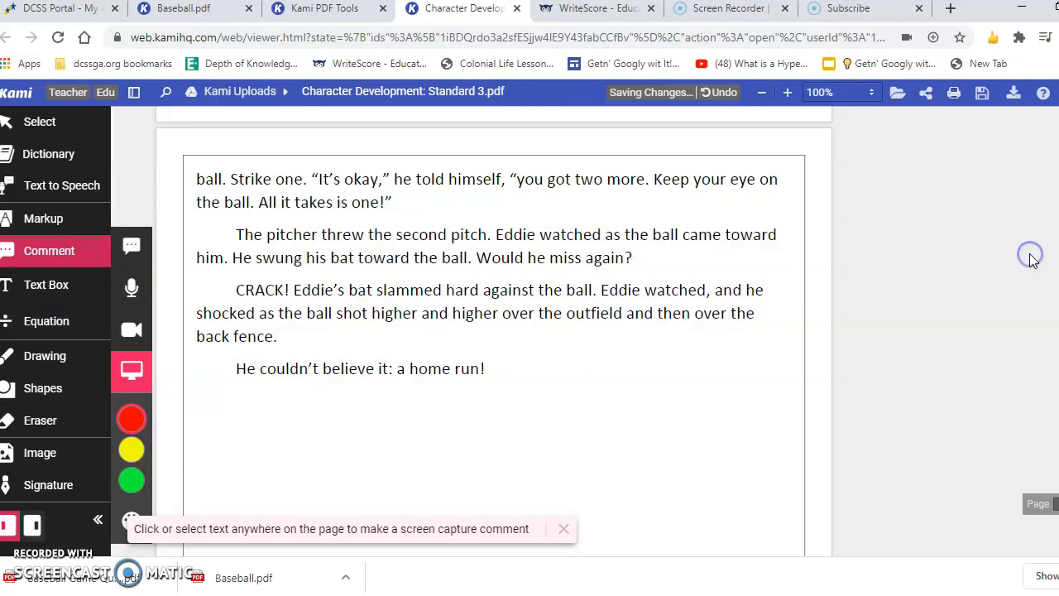
# Add a text box reading "Eddie hit the ball hard." below the story and move it onto the "CRACK!" paragraph
pyautogui.click(64, 290)
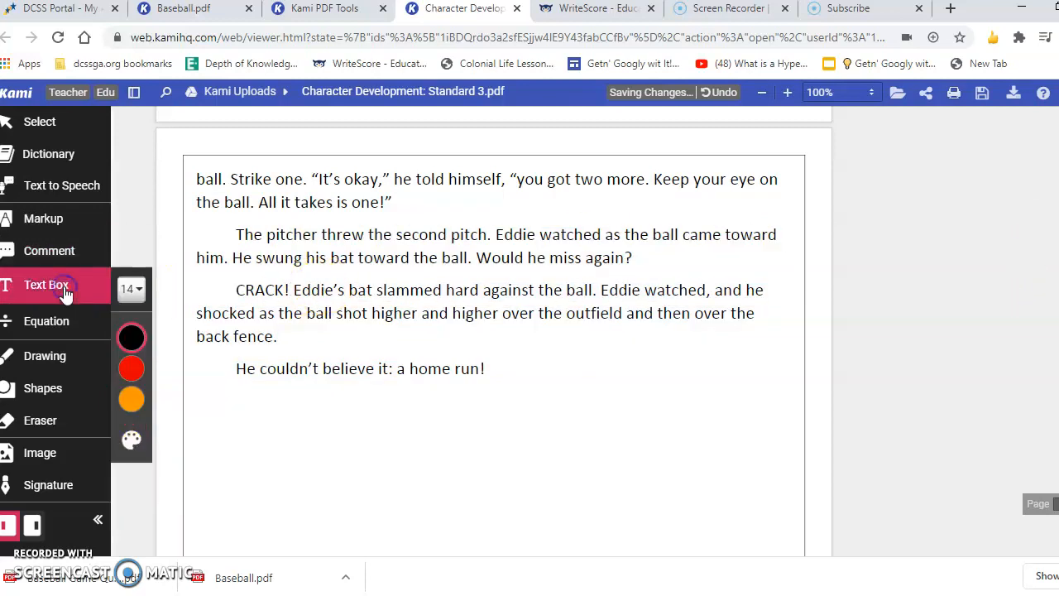
pyautogui.click(305, 440)
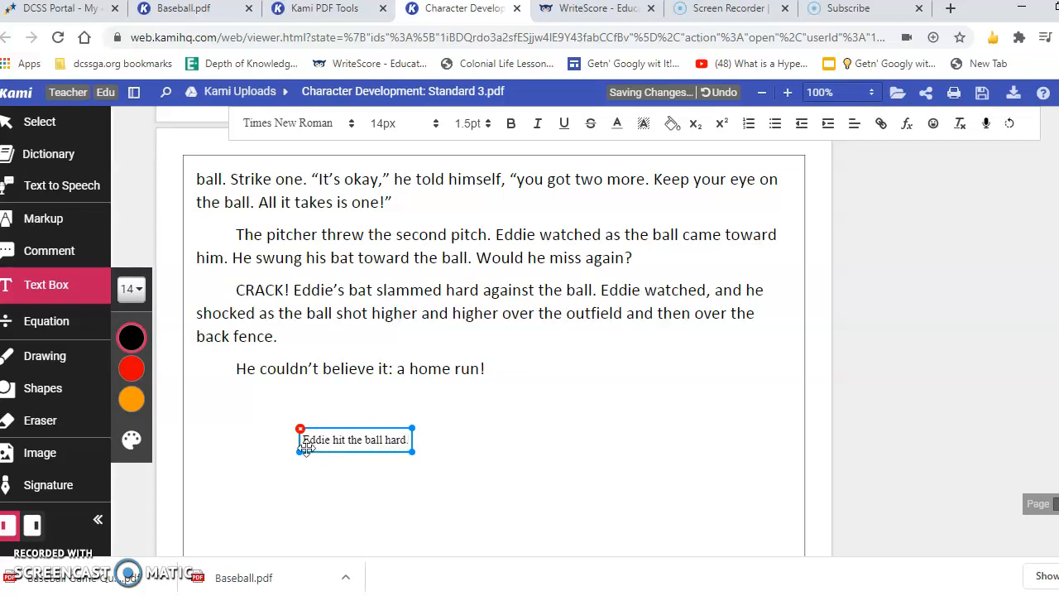
pyautogui.moveTo(307, 446); pyautogui.dragTo(554, 308)
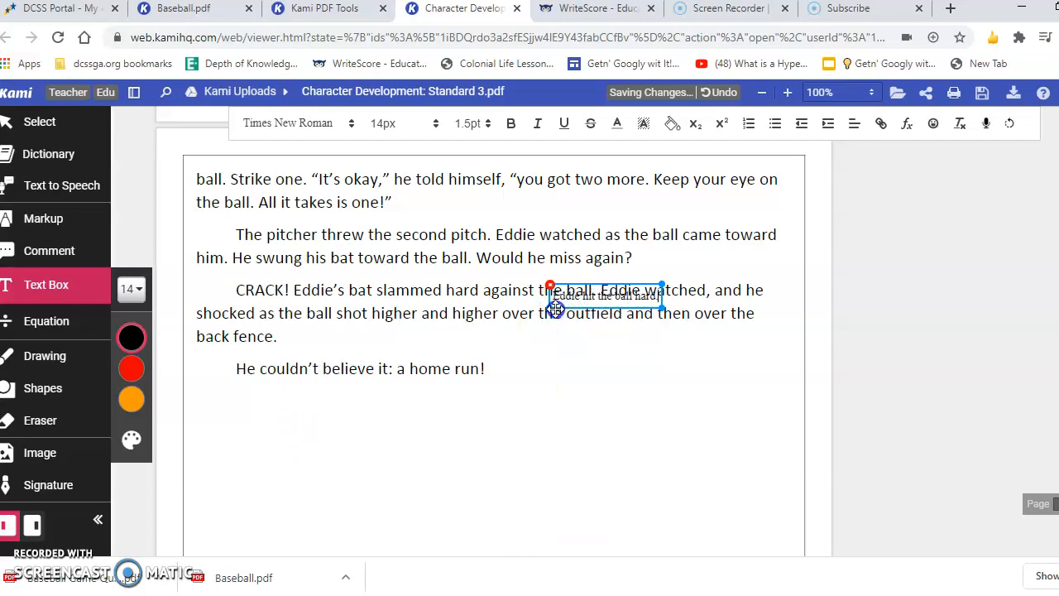
# Place an empty text box beside the answer "he is hopeful" in question 1
pyautogui.click(1057, 313)
pyautogui.scroll(-10, 494, 331)
pyautogui.scroll(-8, 494, 331)
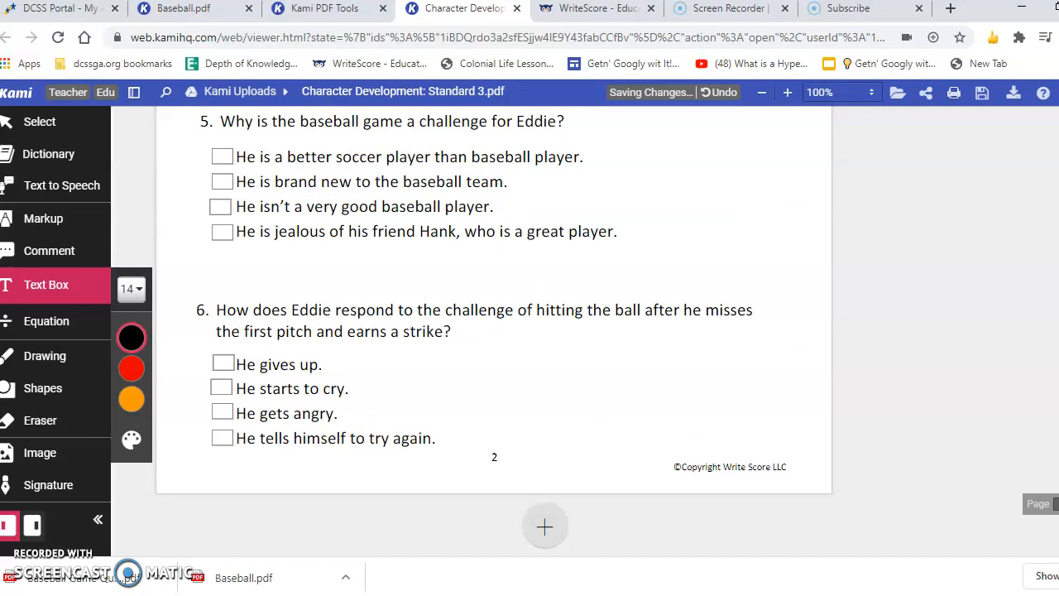
pyautogui.scroll(10, 494, 331)
pyautogui.scroll(-2, 494, 331)
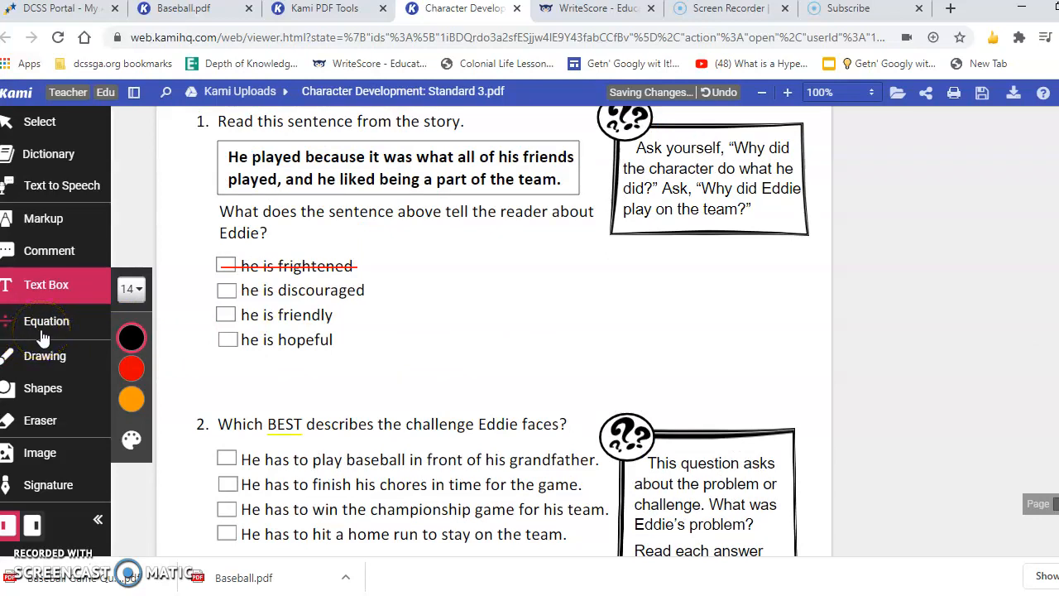
pyautogui.click(67, 298)
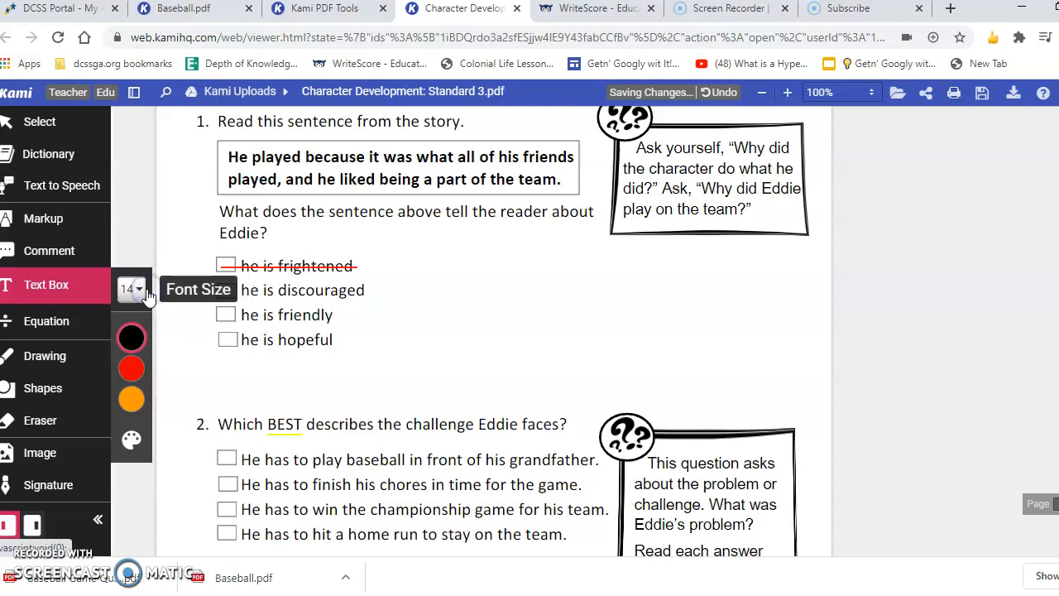
pyautogui.click(89, 287)
pyautogui.click(341, 312)
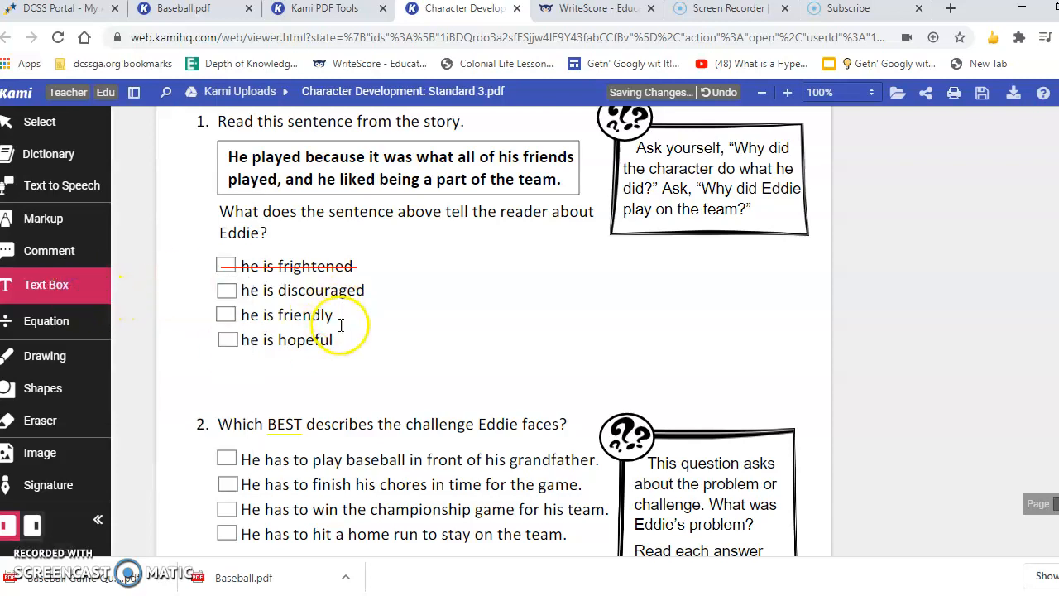
pyautogui.click(362, 347)
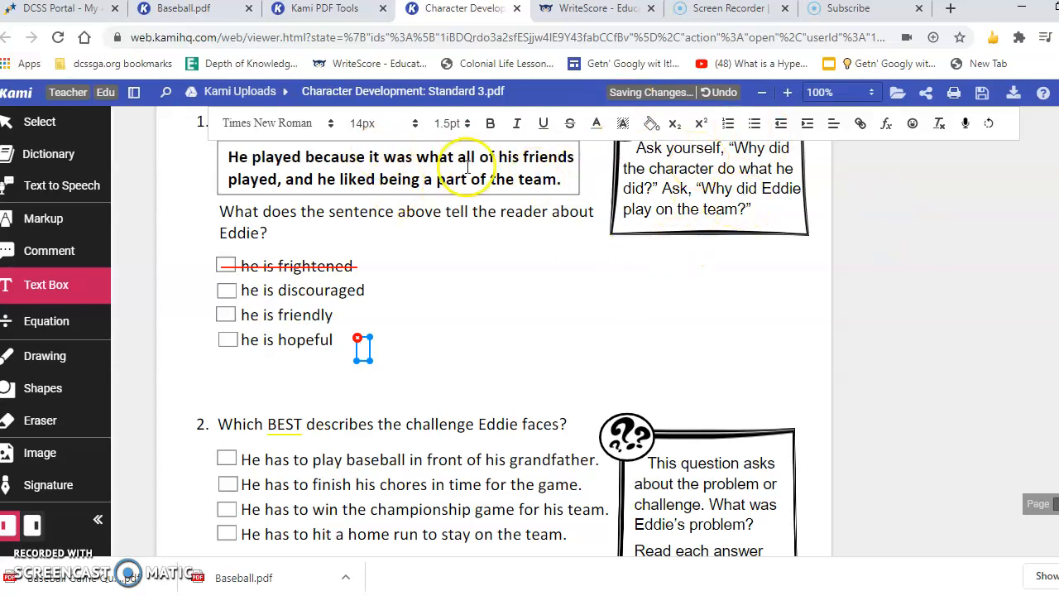
# Dictate "I think Eddie was hopeful" into the text box by voice typing and delete the box
pyautogui.click(969, 132)
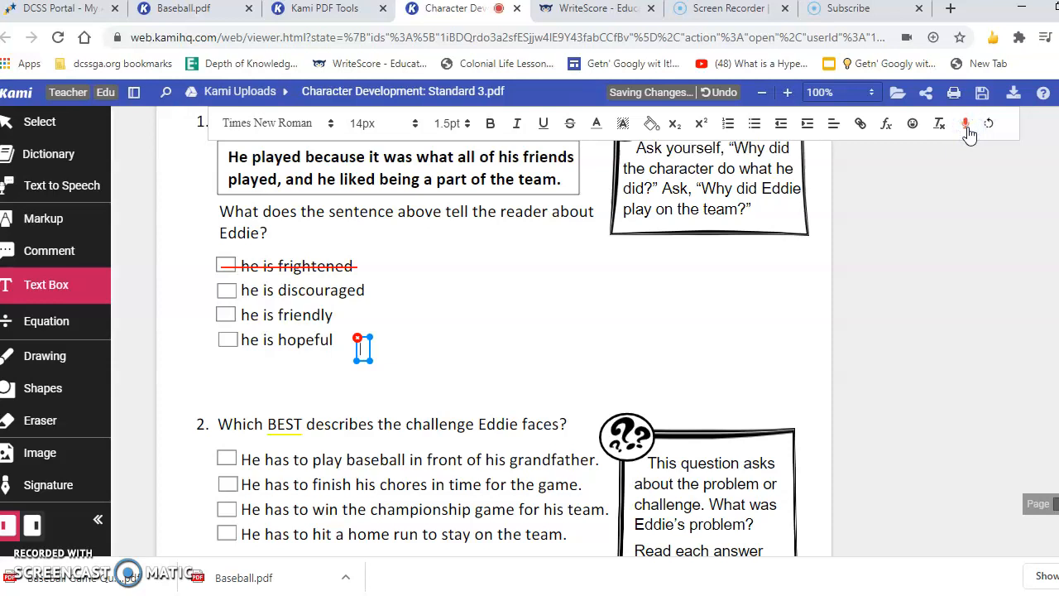
pyautogui.write('Eddie was hopeful')
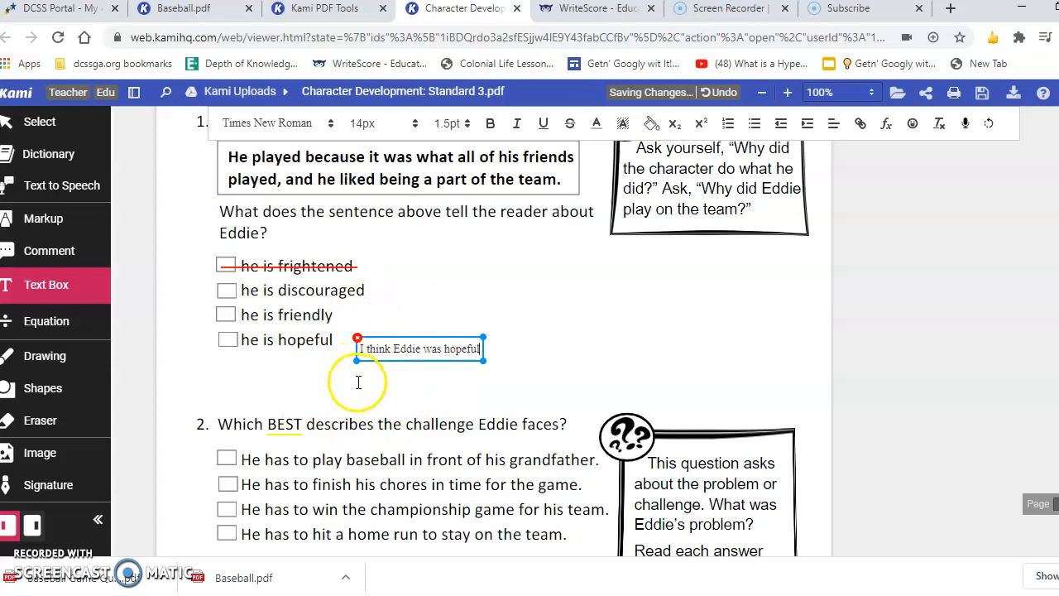
pyautogui.click(357, 340)
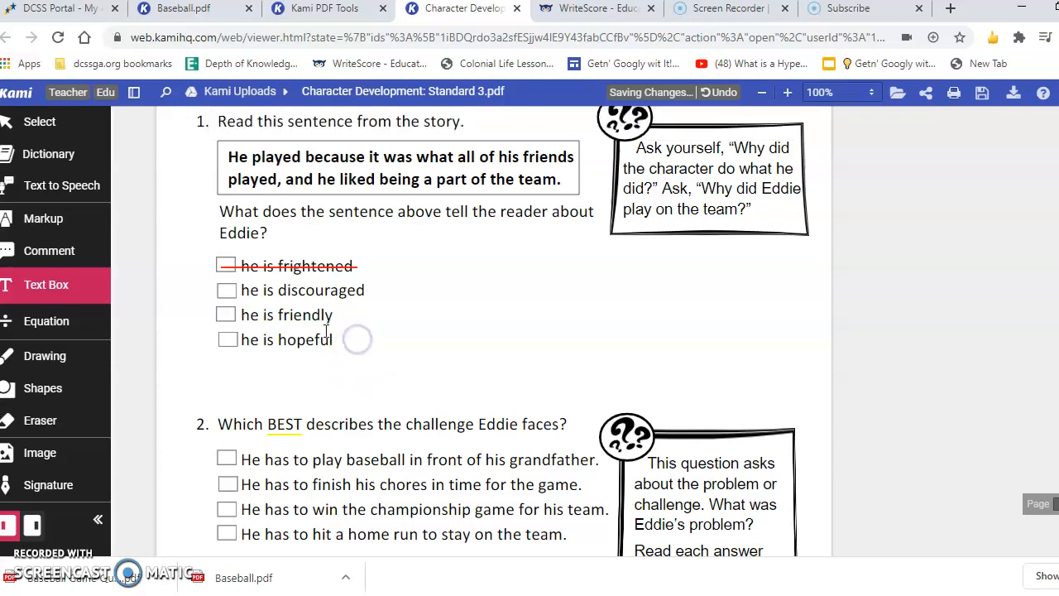
# Show the Equation tool's symbol option, and sketch a faint black peak beside question 1's answers with the Drawing tool
pyautogui.click(54, 327)
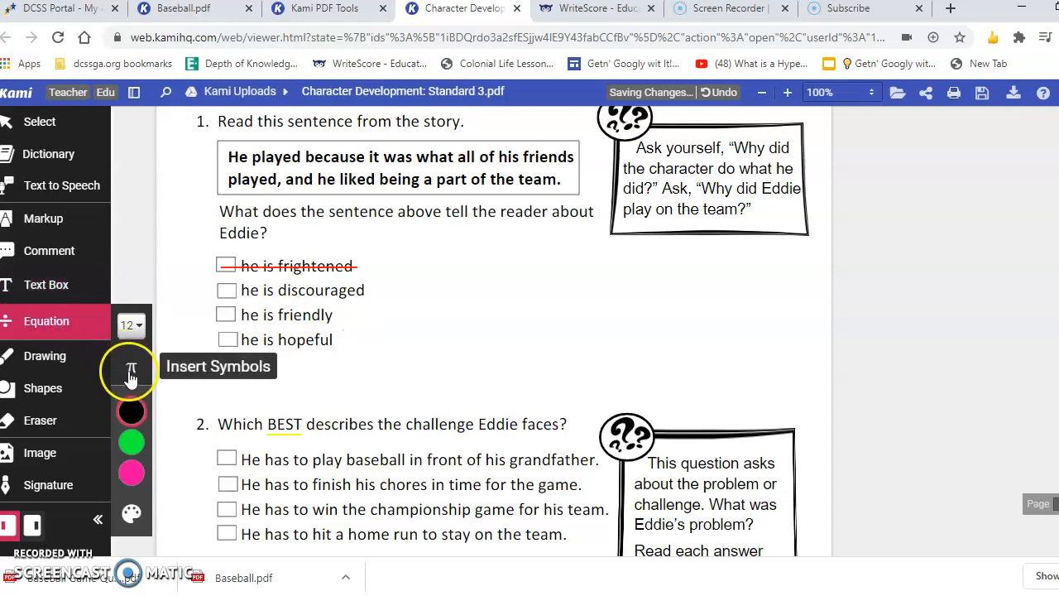
pyautogui.click(129, 373)
pyautogui.click(73, 360)
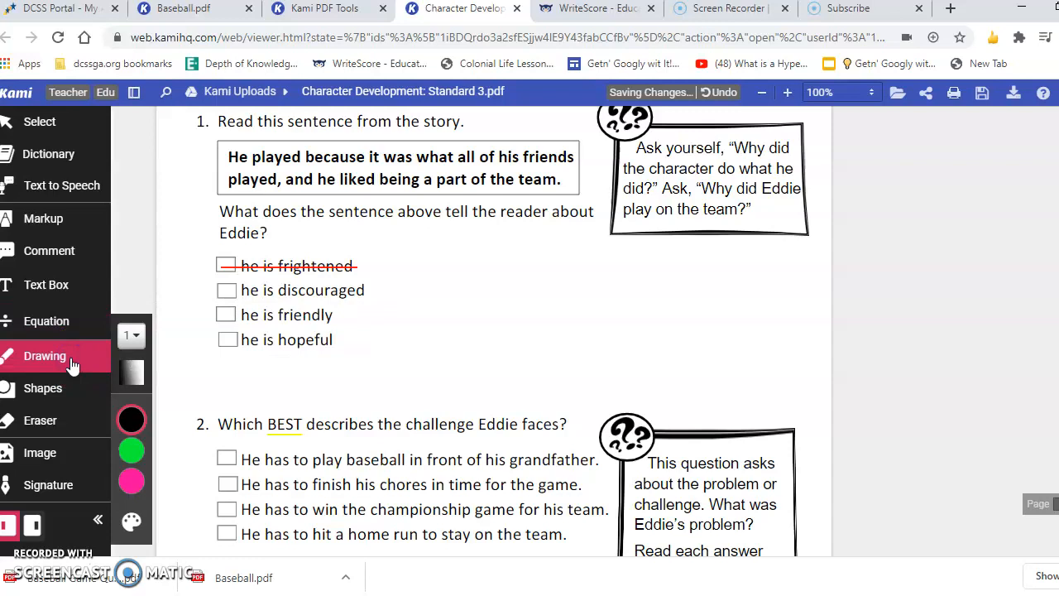
pyautogui.click(73, 363)
pyautogui.click(74, 364)
# Set the drawing colour to red with less transparency and draw a large freehand triangle beside question 1's answers
pyautogui.moveTo(137, 469)
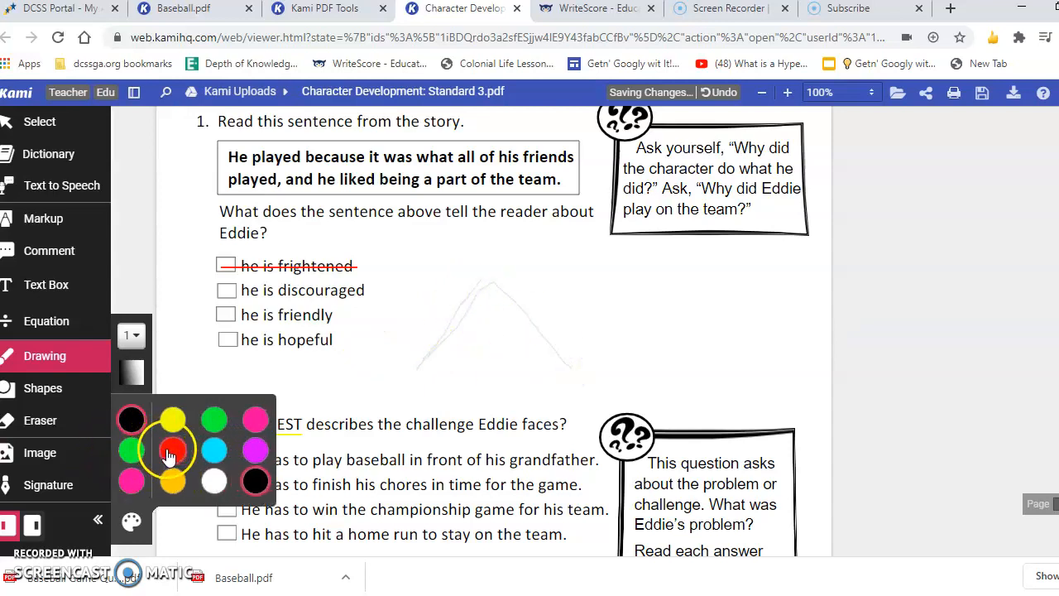
pyautogui.click(168, 452)
pyautogui.click(132, 373)
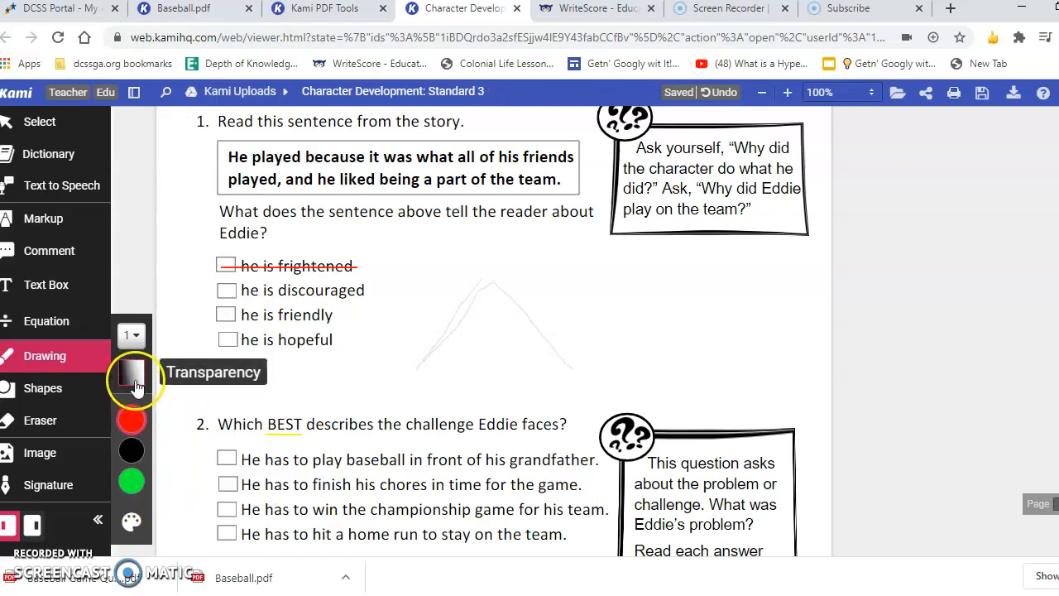
pyautogui.click(140, 384)
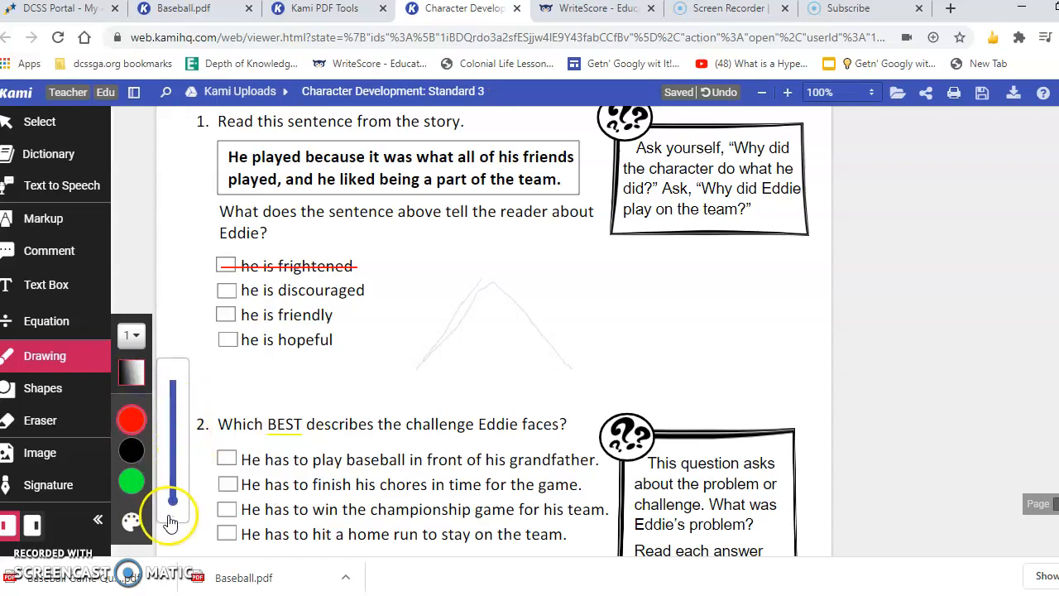
pyautogui.moveTo(178, 505); pyautogui.dragTo(182, 412)
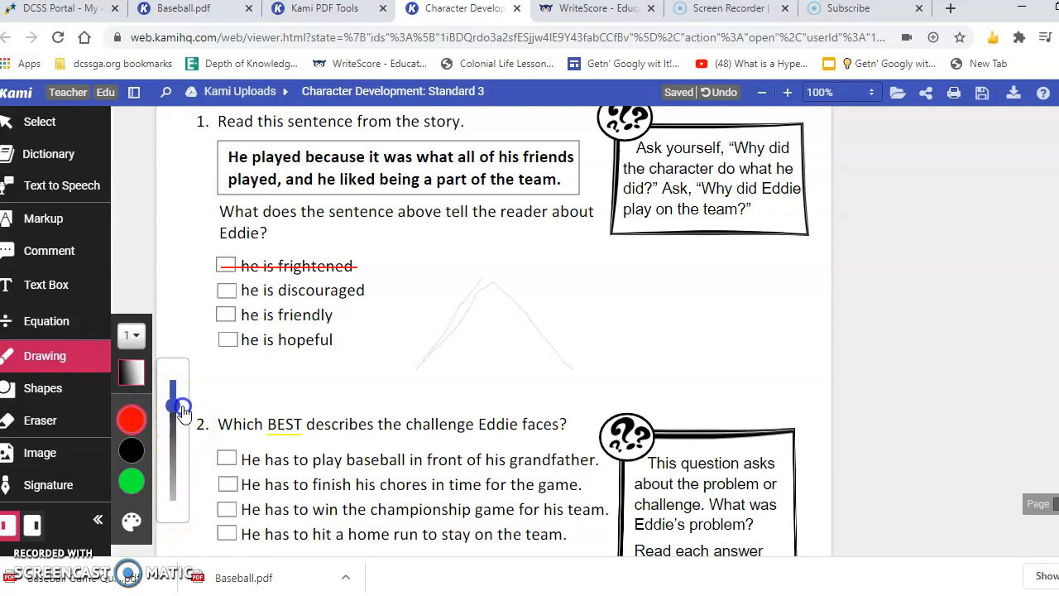
pyautogui.moveTo(516, 230)
pyautogui.mouseDown()
pyautogui.moveTo(468, 324)
pyautogui.moveTo(458, 376)
pyautogui.moveTo(707, 360)
pyautogui.mouseUp()
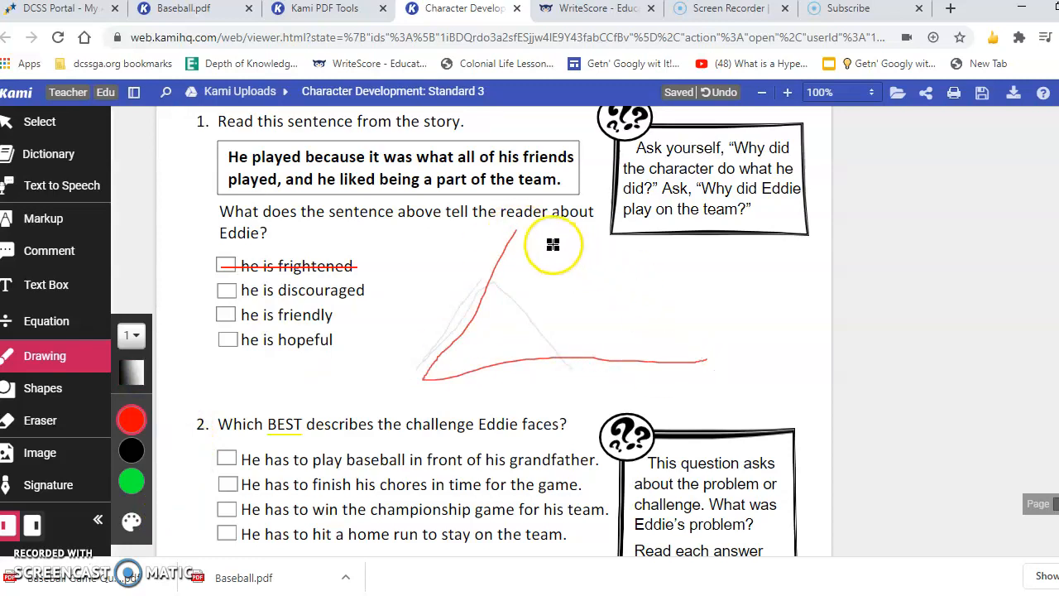
pyautogui.moveTo(518, 230); pyautogui.dragTo(654, 302)
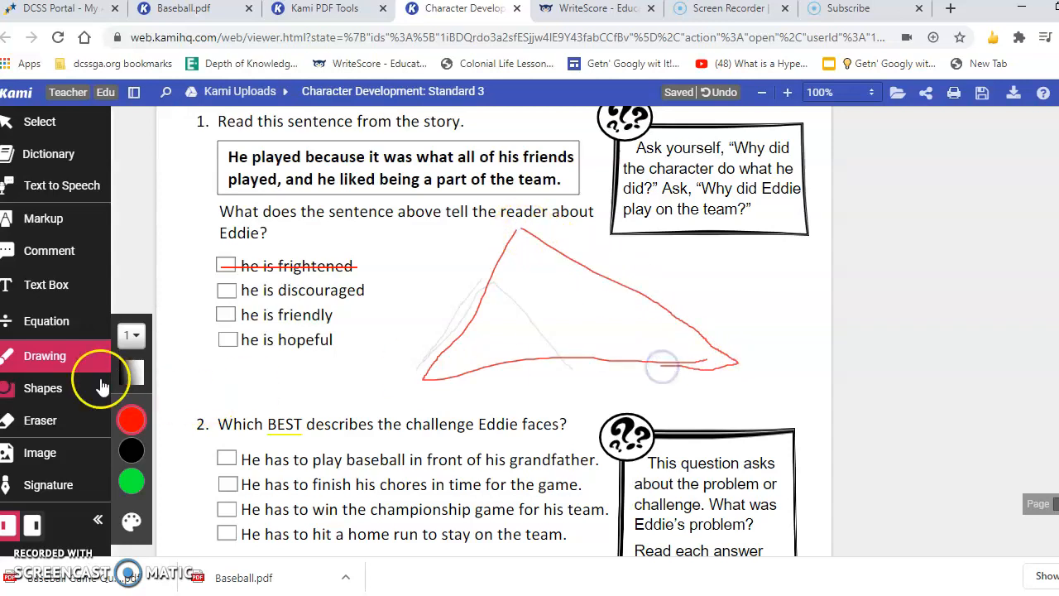
# Draw black ellipses around the checkbox for "he is discouraged" in question 1 and the first answer's checkbox in question 2
pyautogui.click(43, 400)
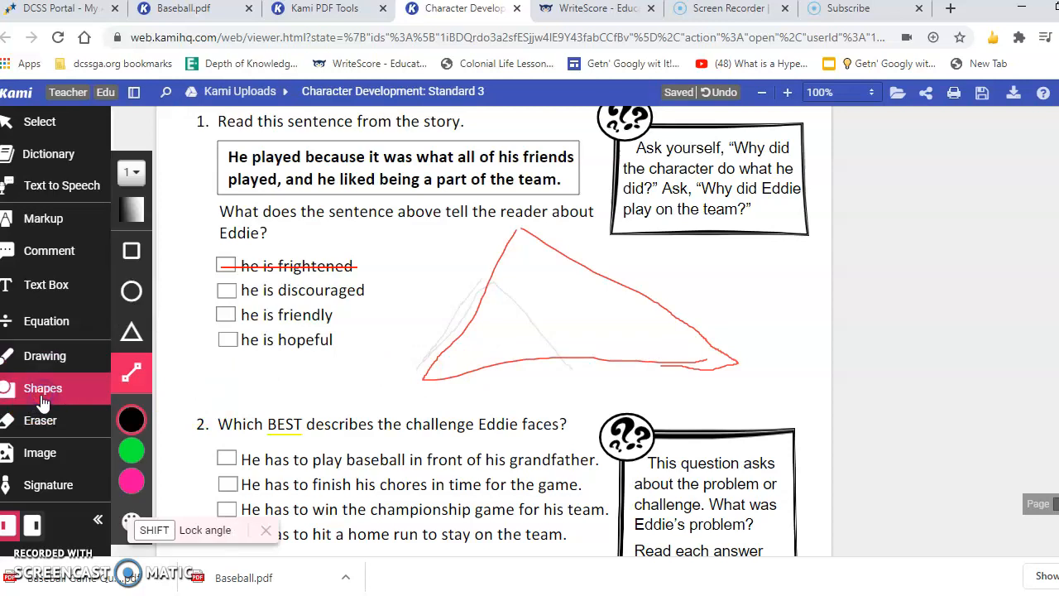
pyautogui.click(132, 297)
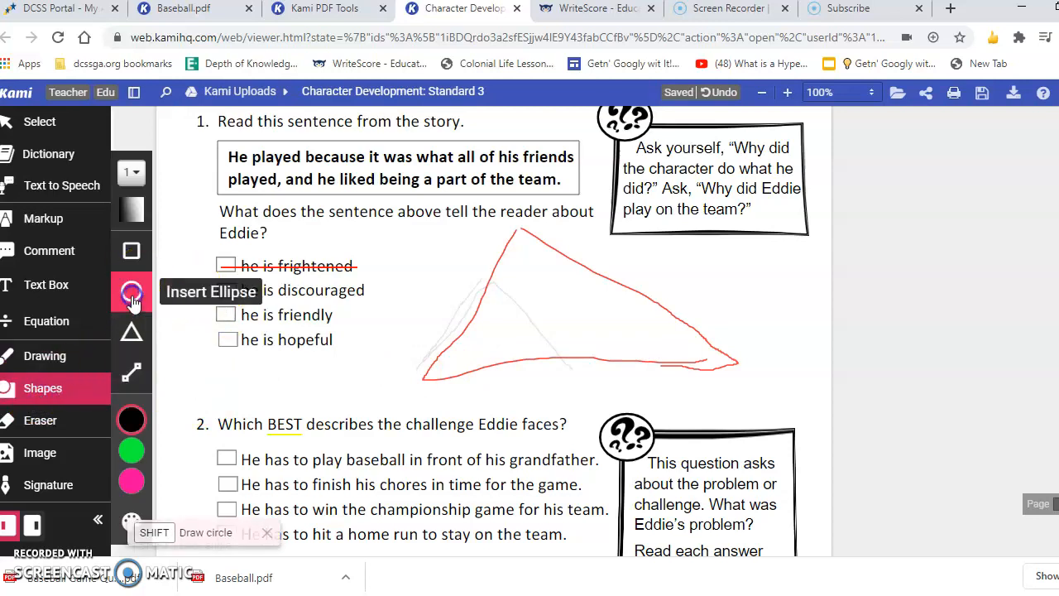
pyautogui.moveTo(244, 286)
pyautogui.mouseDown()
pyautogui.moveTo(217, 272)
pyautogui.moveTo(194, 296)
pyautogui.moveTo(213, 309)
pyautogui.mouseUp()
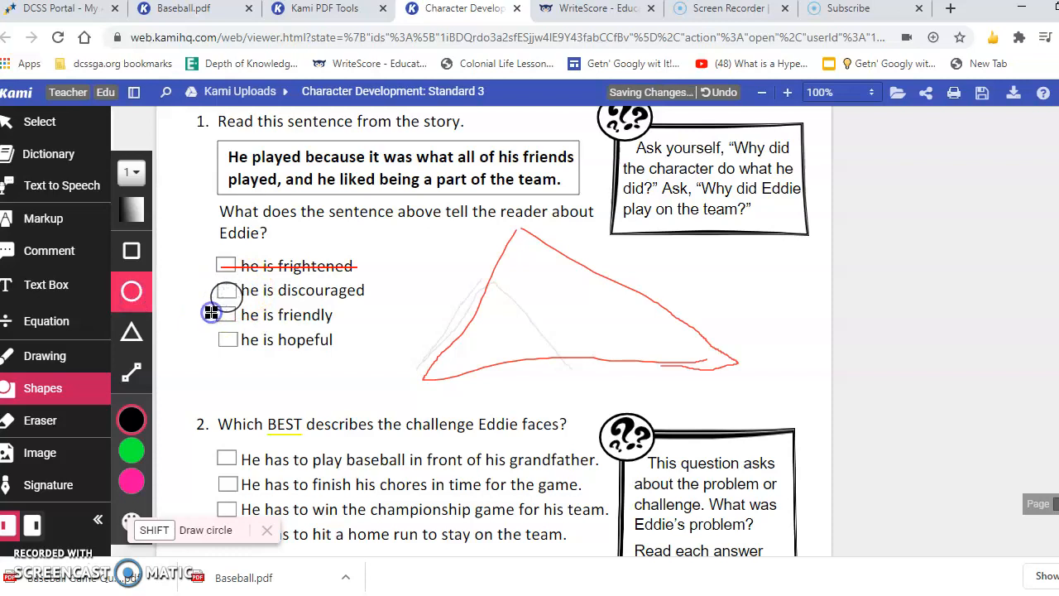
pyautogui.click(224, 468)
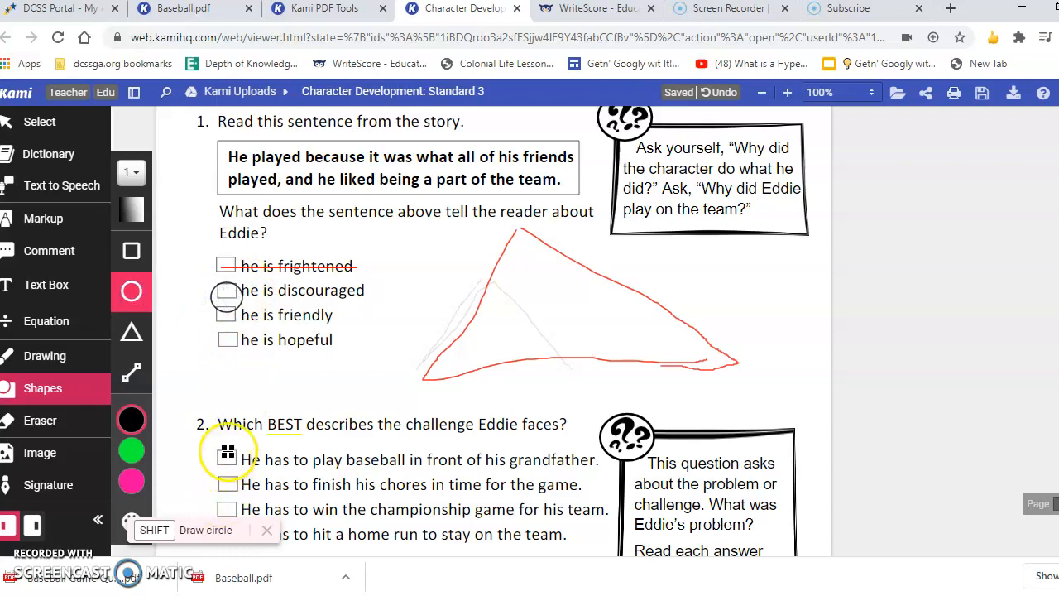
pyautogui.moveTo(224, 445)
pyautogui.mouseDown()
pyautogui.moveTo(236, 485)
pyautogui.moveTo(237, 466)
pyautogui.moveTo(216, 479)
pyautogui.moveTo(248, 475)
pyautogui.moveTo(218, 464)
pyautogui.moveTo(239, 459)
pyautogui.moveTo(230, 458)
pyautogui.mouseUp()
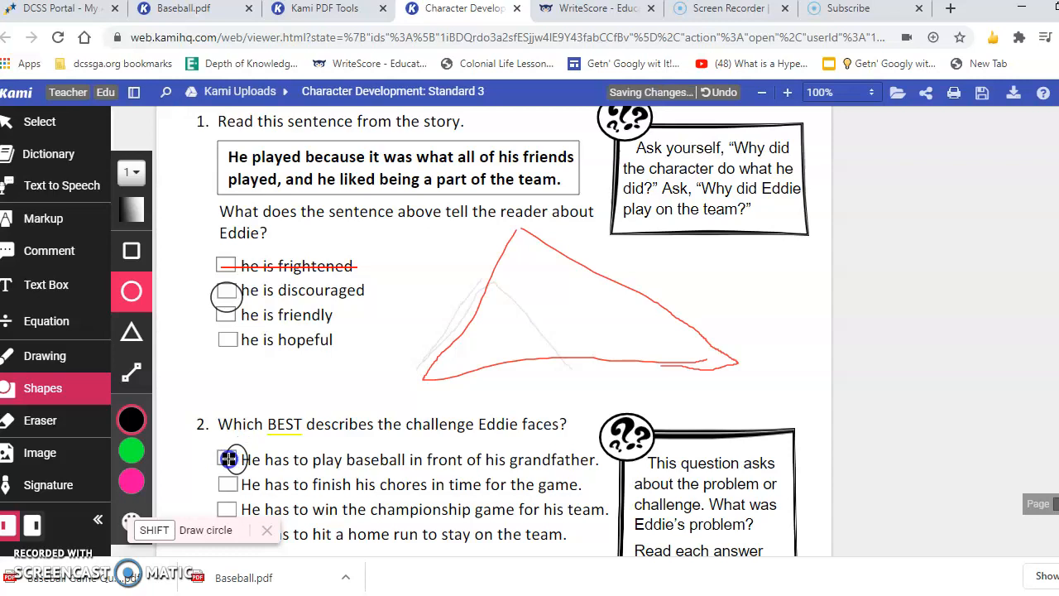
# Limit the Eraser to drawings and shapes, and erase the freehand drawings and the circle beside question 1's answers
pyautogui.click(49, 420)
pyautogui.click(143, 420)
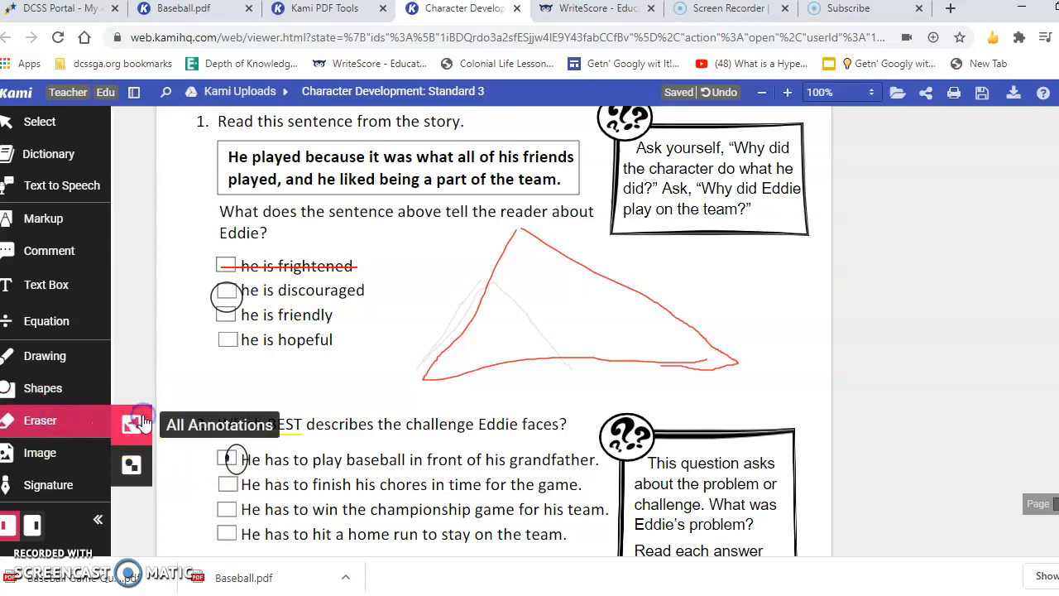
pyautogui.click(128, 425)
pyautogui.click(133, 467)
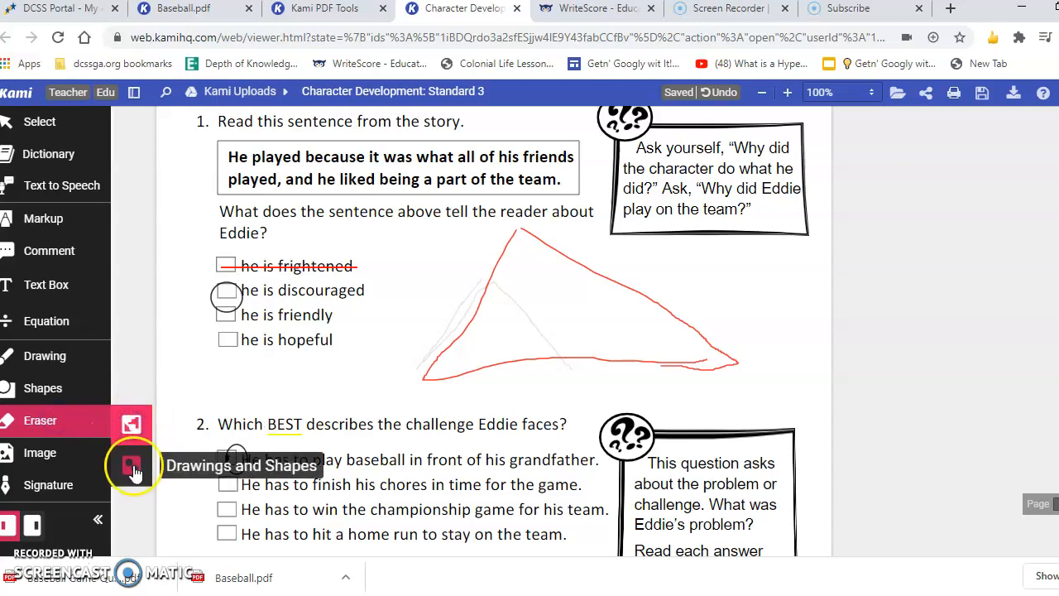
pyautogui.click(134, 427)
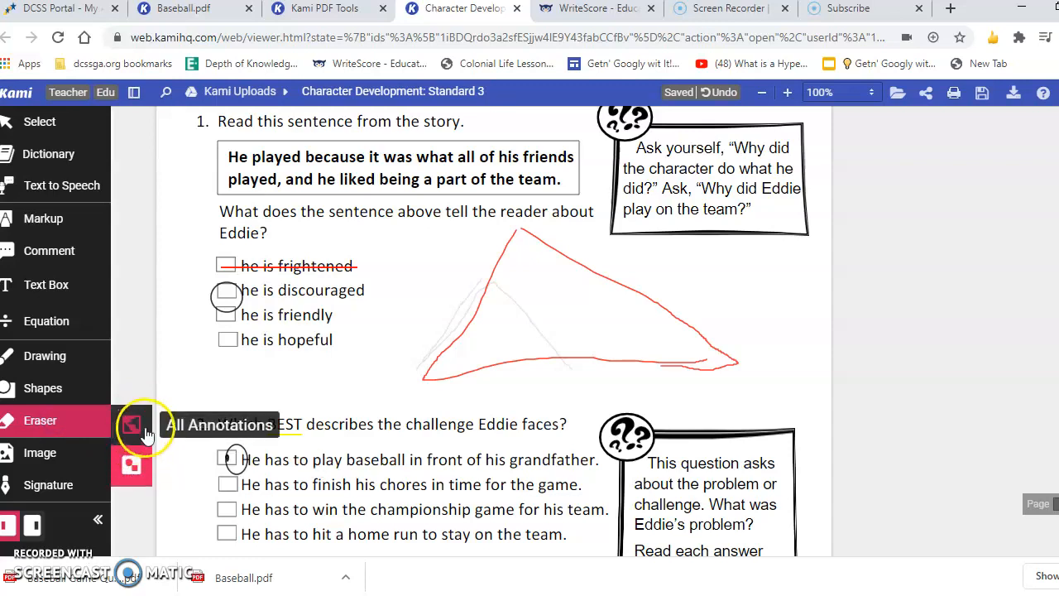
pyautogui.click(137, 463)
pyautogui.click(139, 460)
pyautogui.click(523, 224)
pyautogui.click(213, 289)
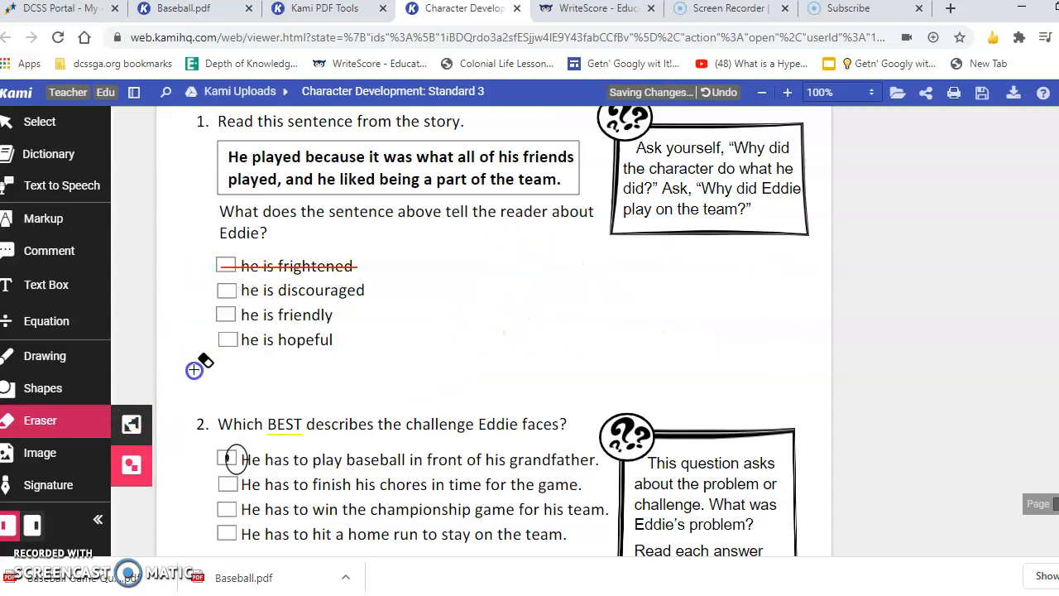
# Erase the ellipse around question 2's first checkbox, the red strikethrough on "he is frightened", and the yellow underline beneath "BEST", switching the Eraser mode for the markups
pyautogui.moveTo(254, 325)
pyautogui.mouseDown()
pyautogui.moveTo(237, 519)
pyautogui.moveTo(256, 456)
pyautogui.moveTo(261, 380)
pyautogui.mouseUp()
pyautogui.moveTo(273, 348)
pyautogui.mouseDown()
pyautogui.moveTo(337, 213)
pyautogui.moveTo(369, 259)
pyautogui.mouseUp()
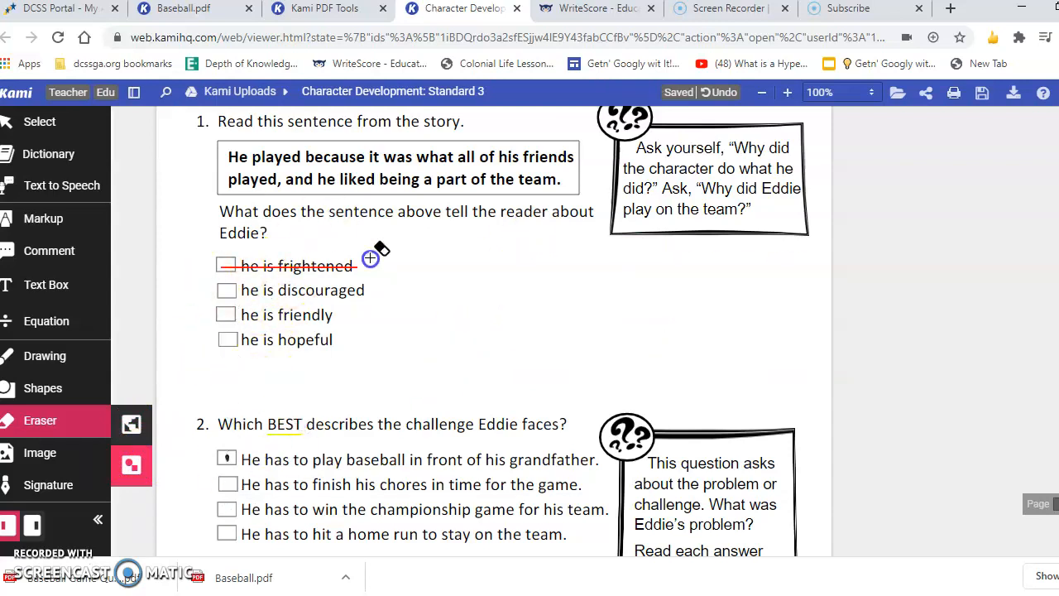
pyautogui.click(132, 436)
pyautogui.click(294, 266)
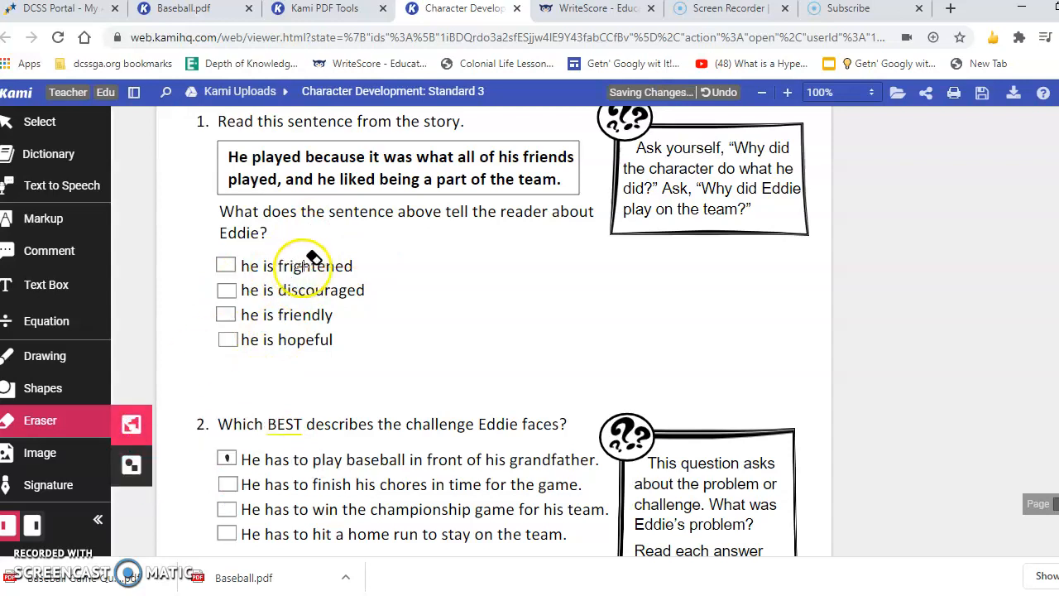
pyautogui.click(284, 432)
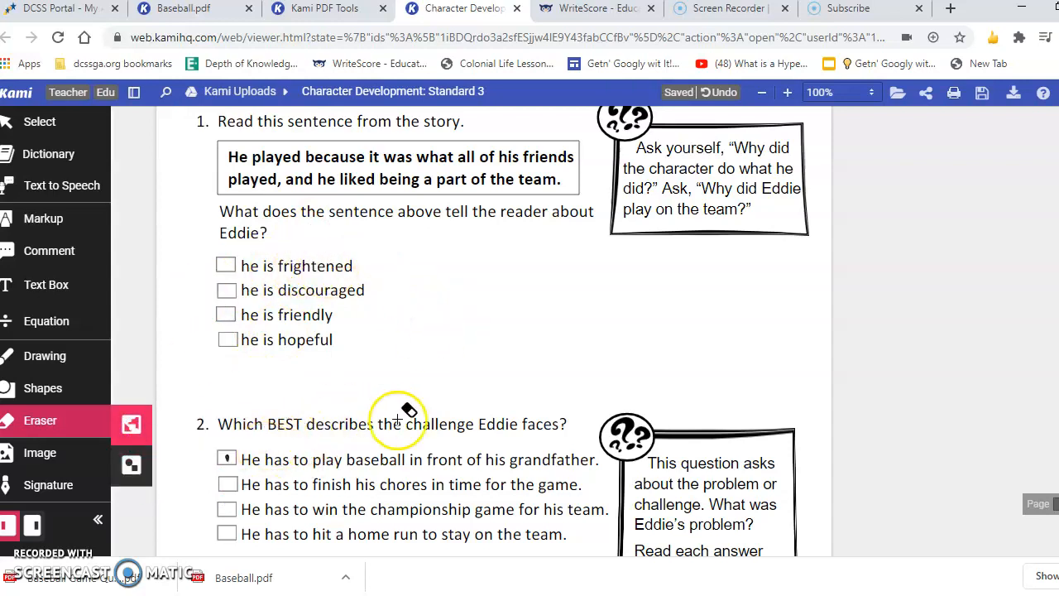
# Show the Image tool's sources, open the file chooser for My Computer, and cancel it without choosing a file
pyautogui.click(54, 461)
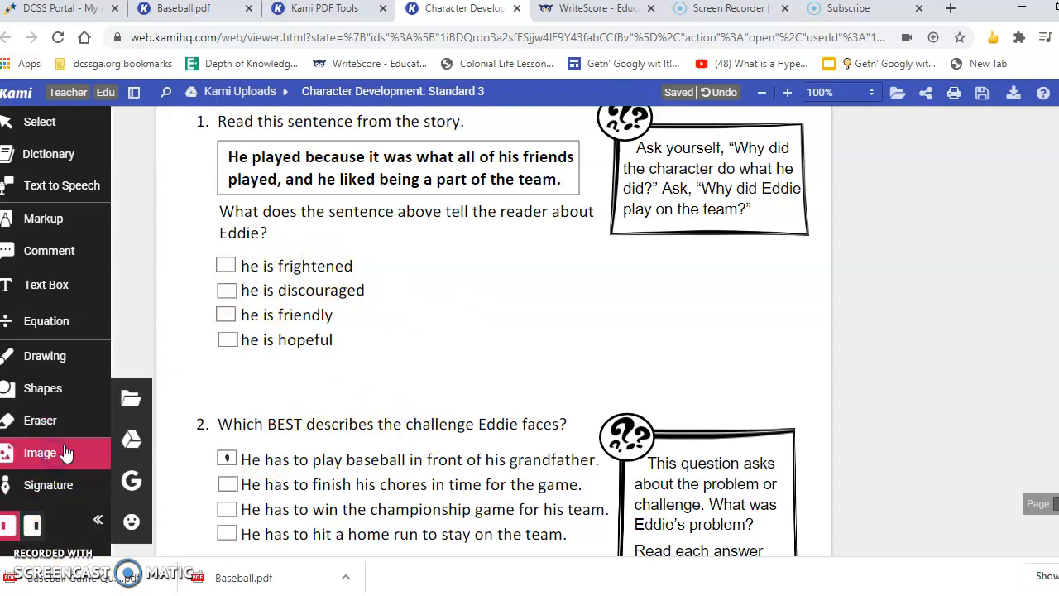
pyautogui.click(140, 400)
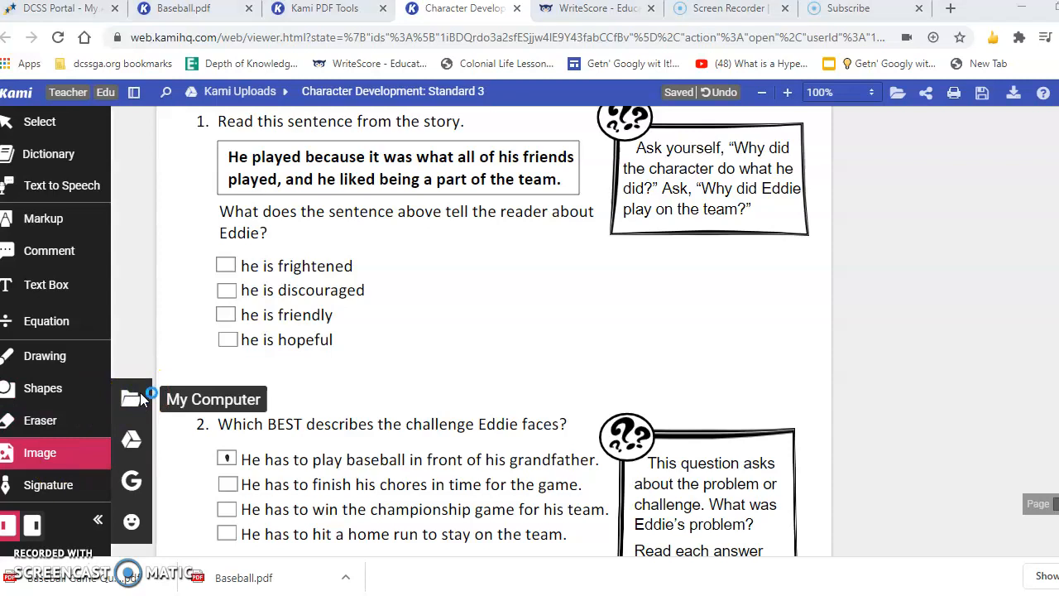
pyautogui.click(134, 443)
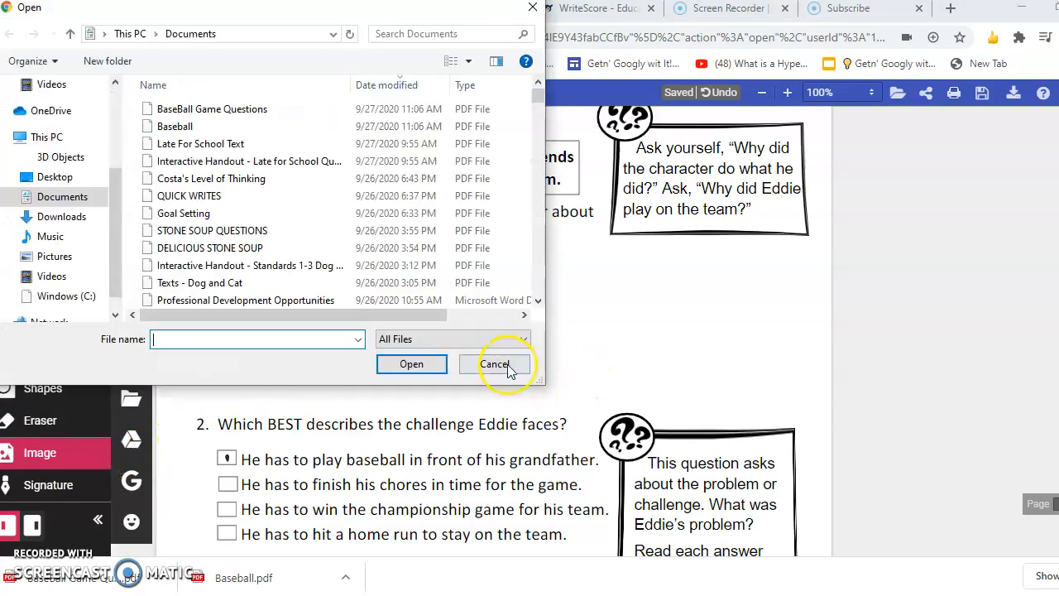
pyautogui.click(503, 364)
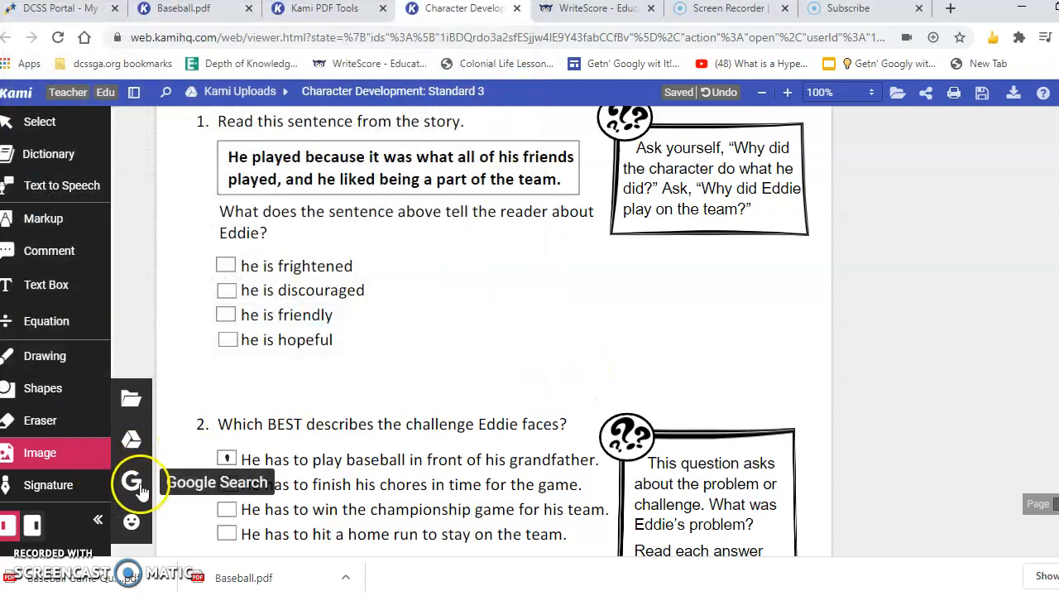
# Place the "Impressive!" dog sticker between questions 1 and 2, and delete it from the page
pyautogui.click(131, 527)
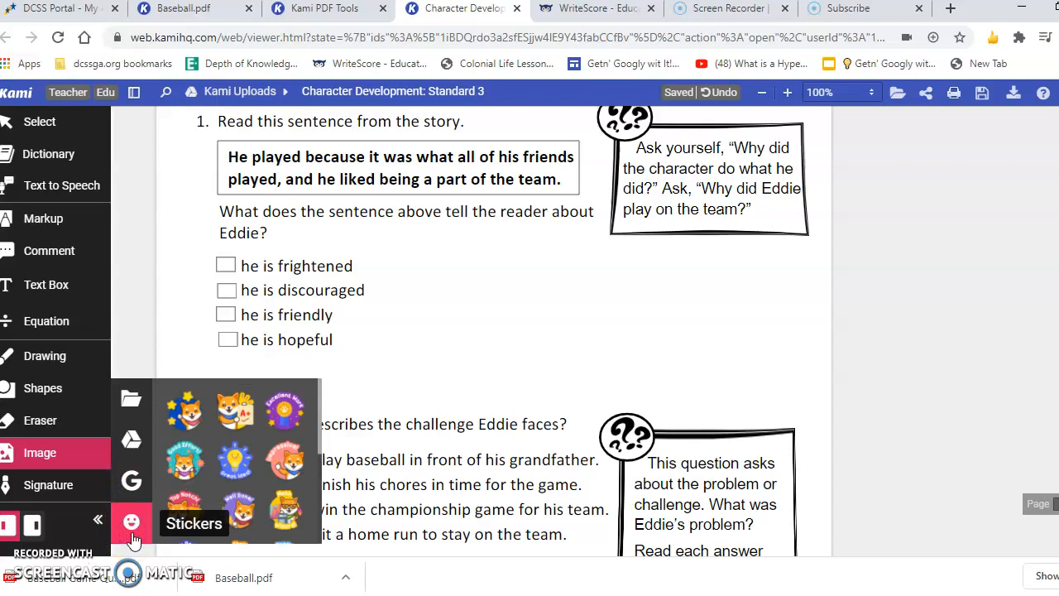
pyautogui.click(285, 462)
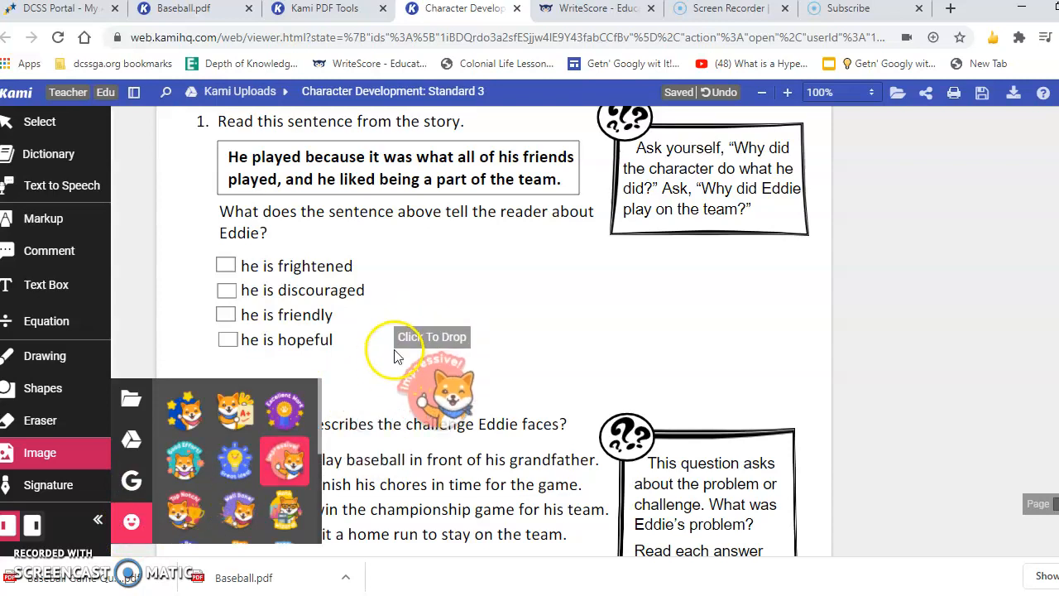
pyautogui.click(394, 349)
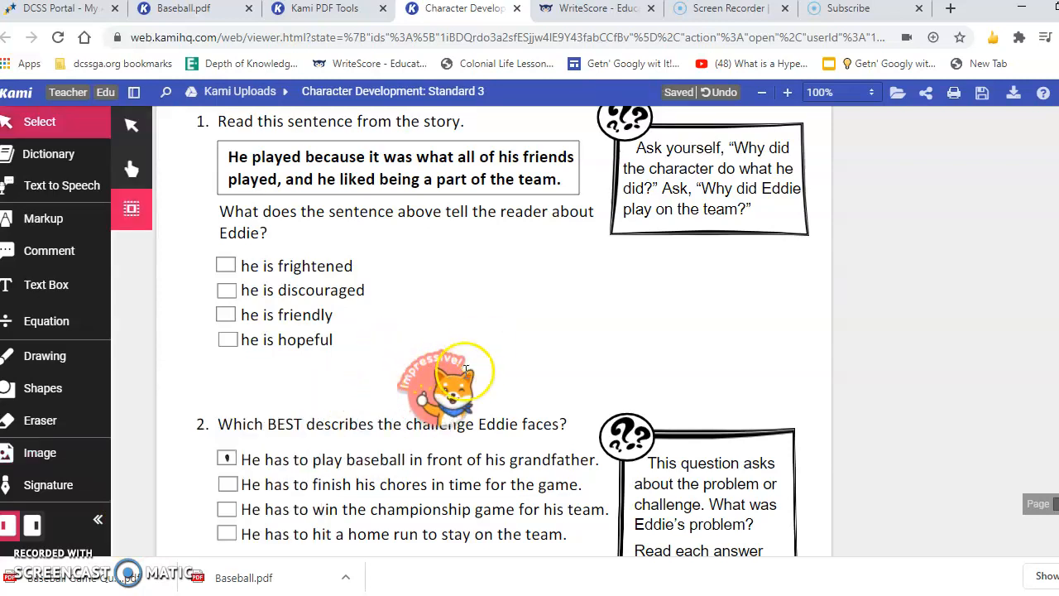
pyautogui.click(447, 380)
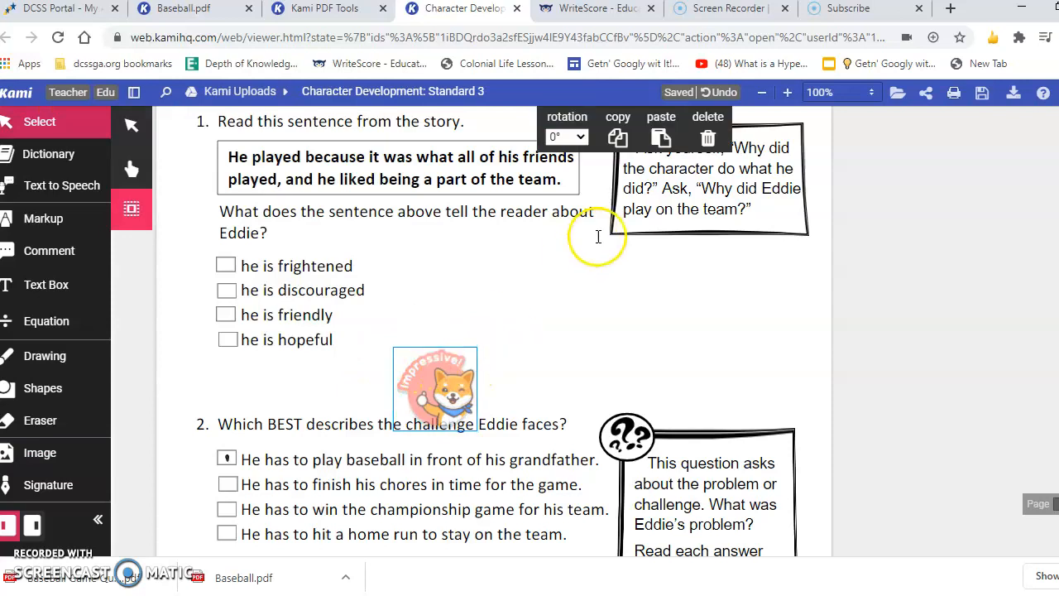
pyautogui.click(708, 139)
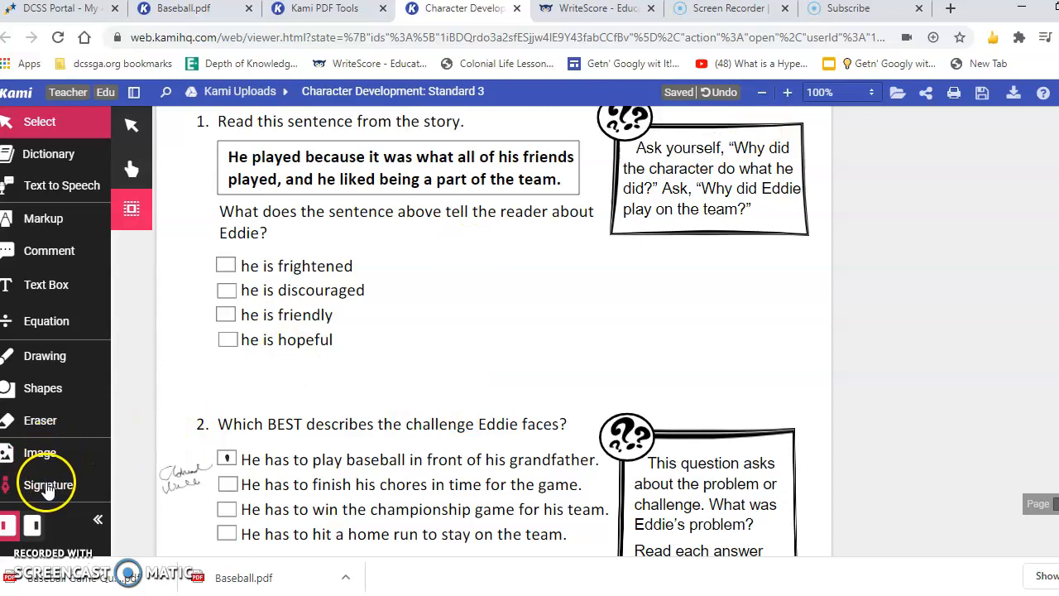
# Replace the saved signature with a newly hand-drawn one, and insert it beside question 1's "he is hopeful" answer
pyautogui.click(47, 485)
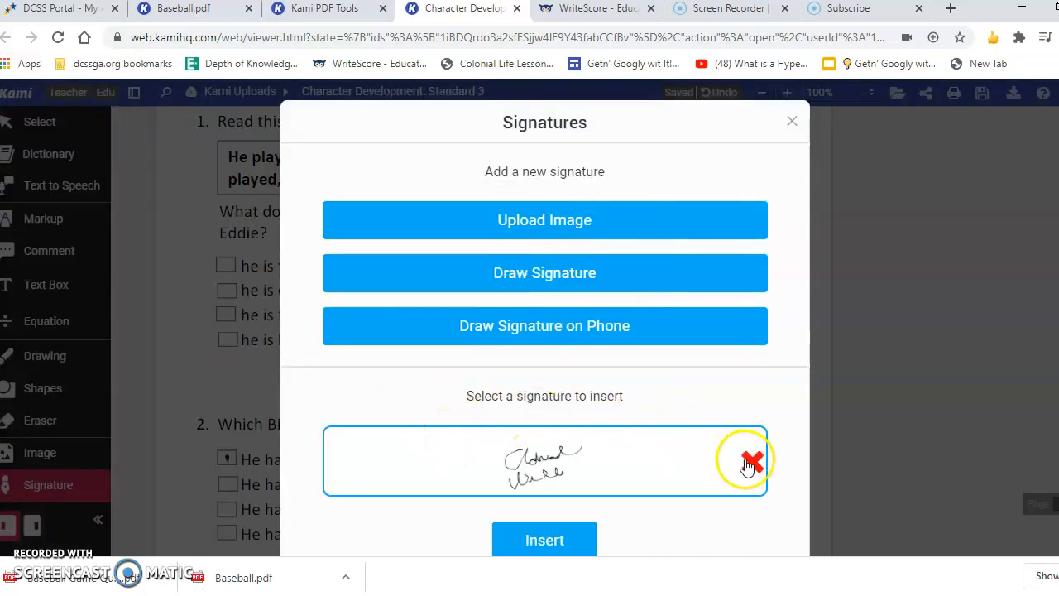
pyautogui.click(749, 460)
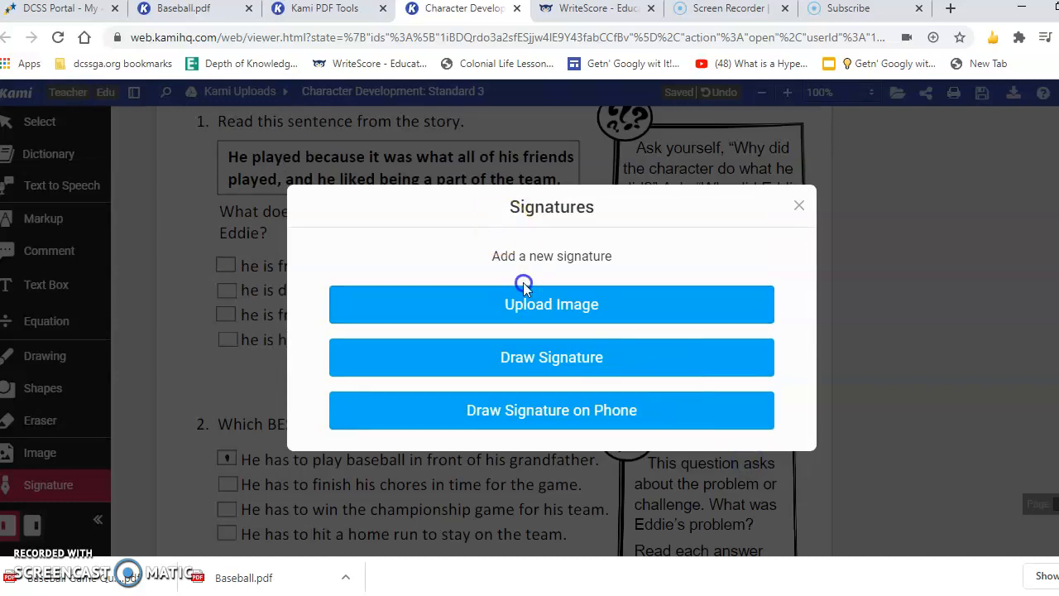
pyautogui.click(537, 360)
pyautogui.moveTo(414, 265)
pyautogui.mouseDown()
pyautogui.moveTo(474, 306)
pyautogui.moveTo(487, 253)
pyautogui.mouseUp()
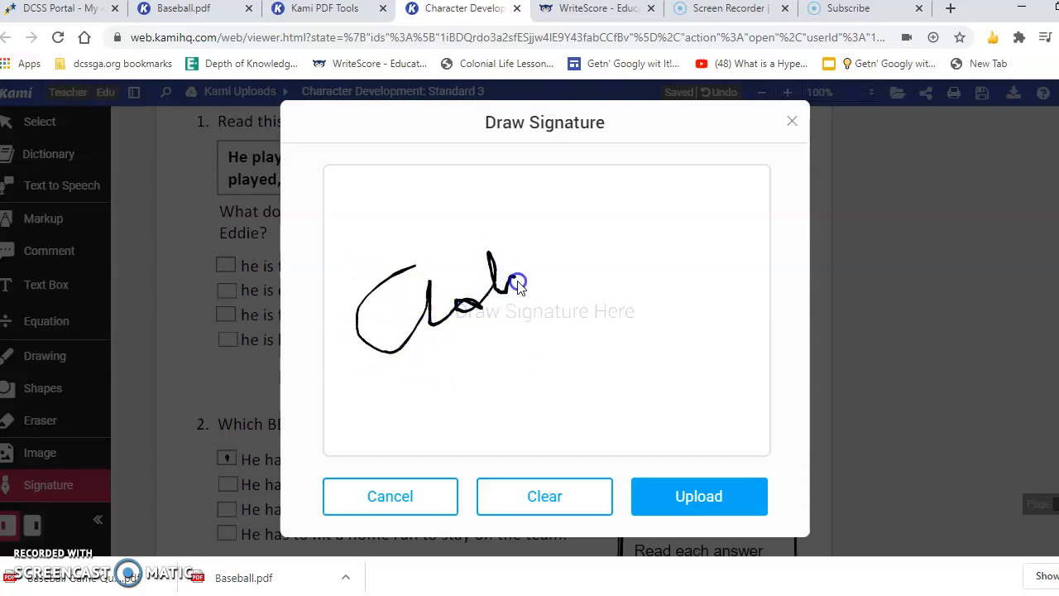
pyautogui.click(626, 253)
pyautogui.moveTo(627, 257); pyautogui.dragTo(741, 222)
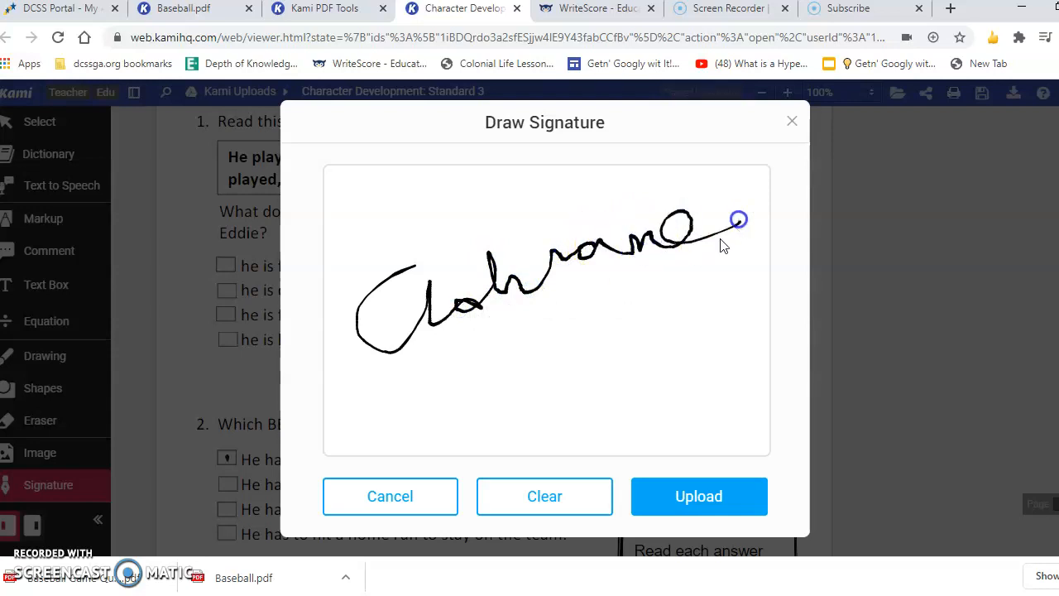
pyautogui.click(520, 237)
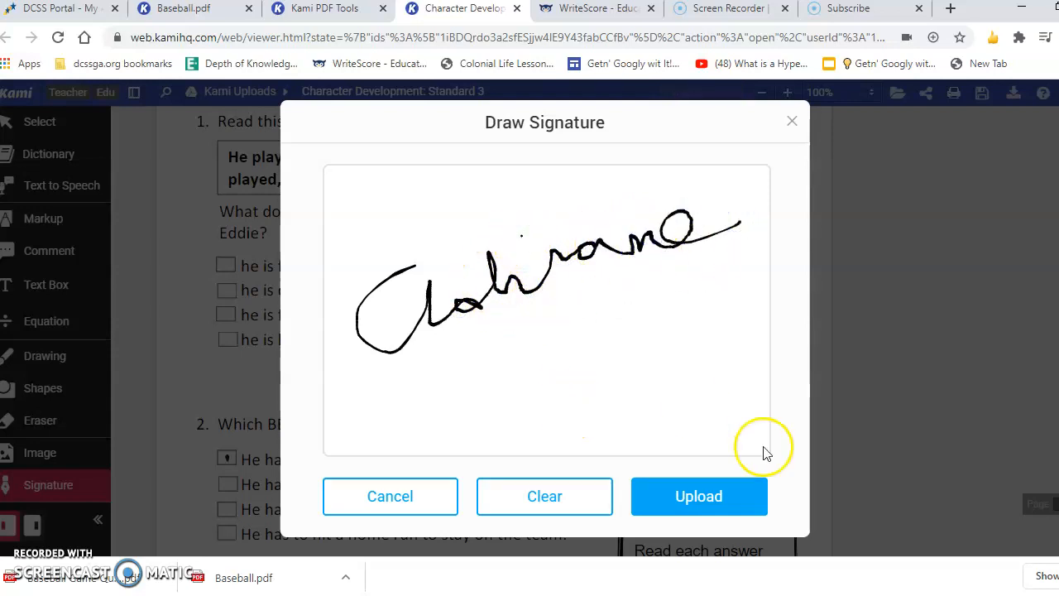
pyautogui.click(712, 498)
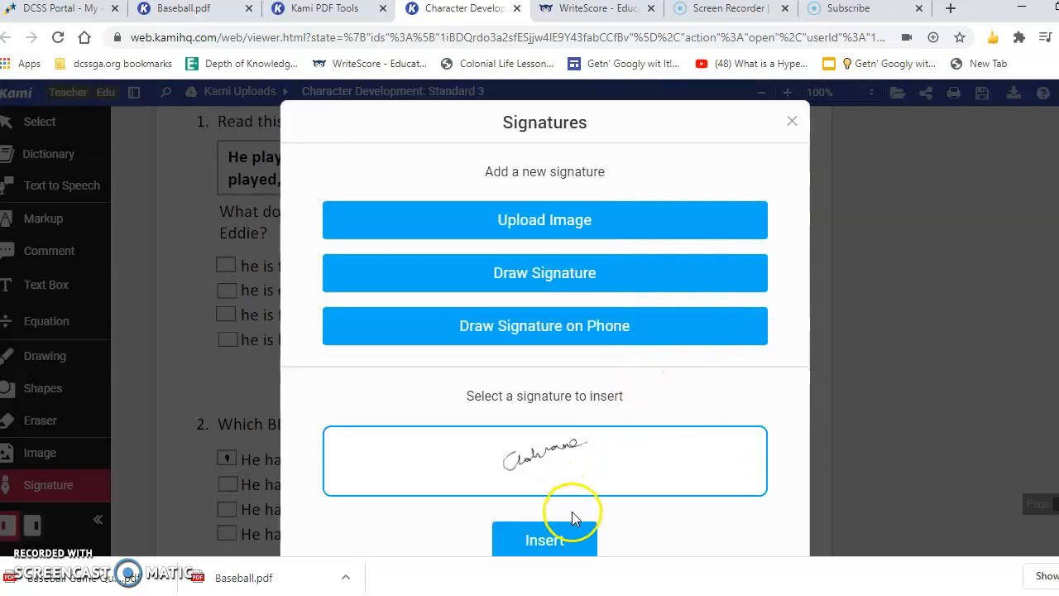
pyautogui.click(569, 542)
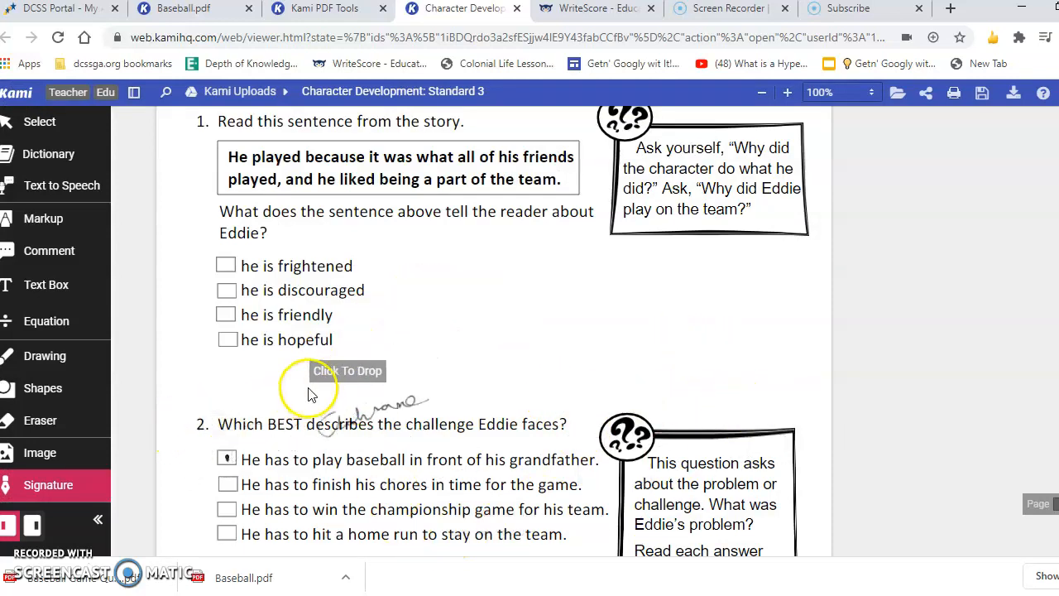
pyautogui.click(424, 319)
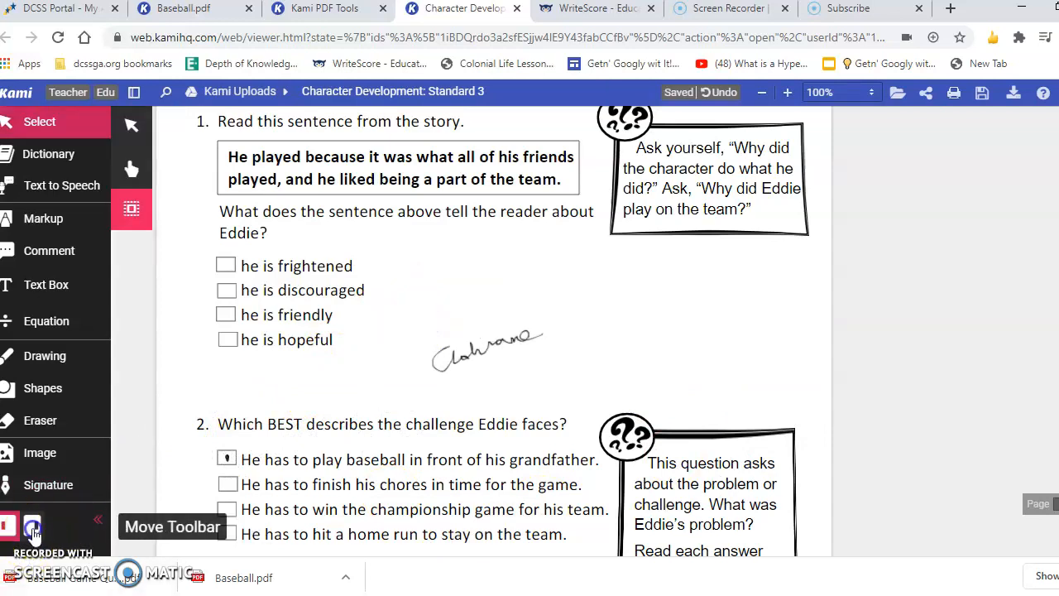
# Move the toolbar to the opposite side of the document and back again
pyautogui.click(35, 528)
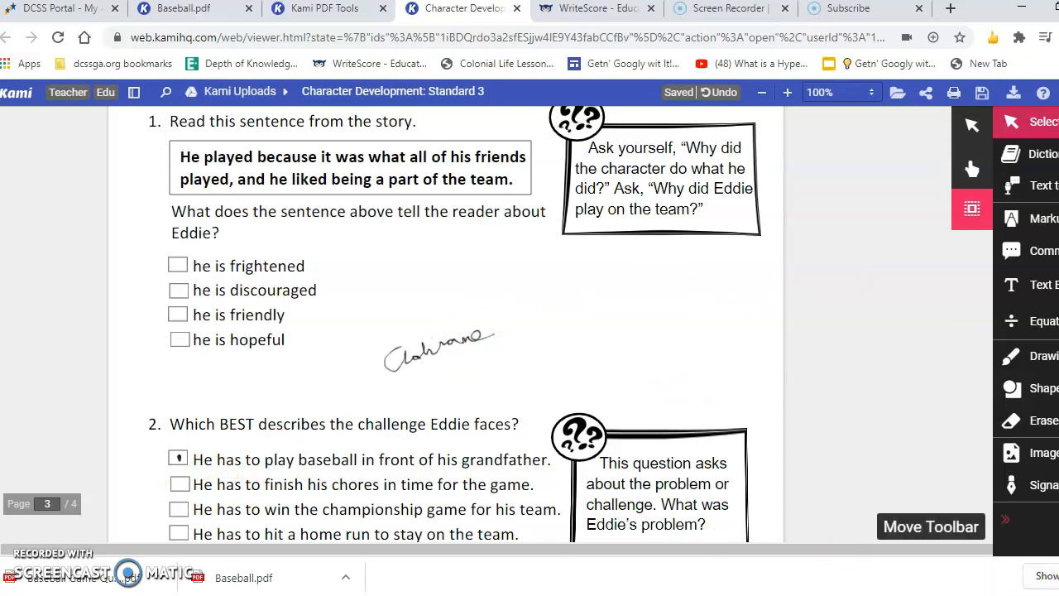
pyautogui.click(1005, 518)
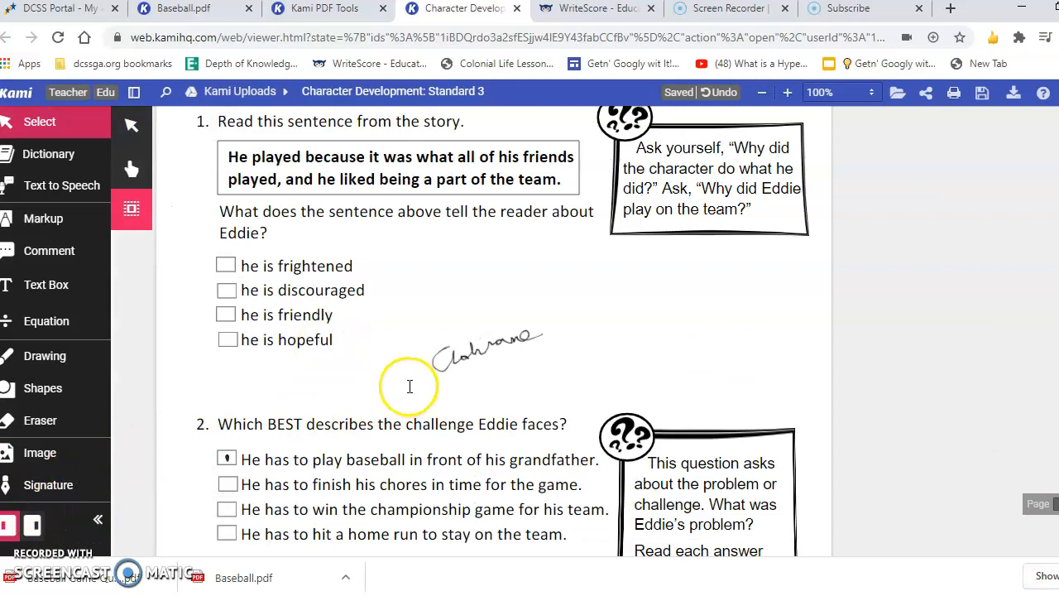
# Delete the remaining comments beside The Baseball Game passage on page 1, including the voice comment attached at "mumbled"
pyautogui.scroll(15, 494, 331)
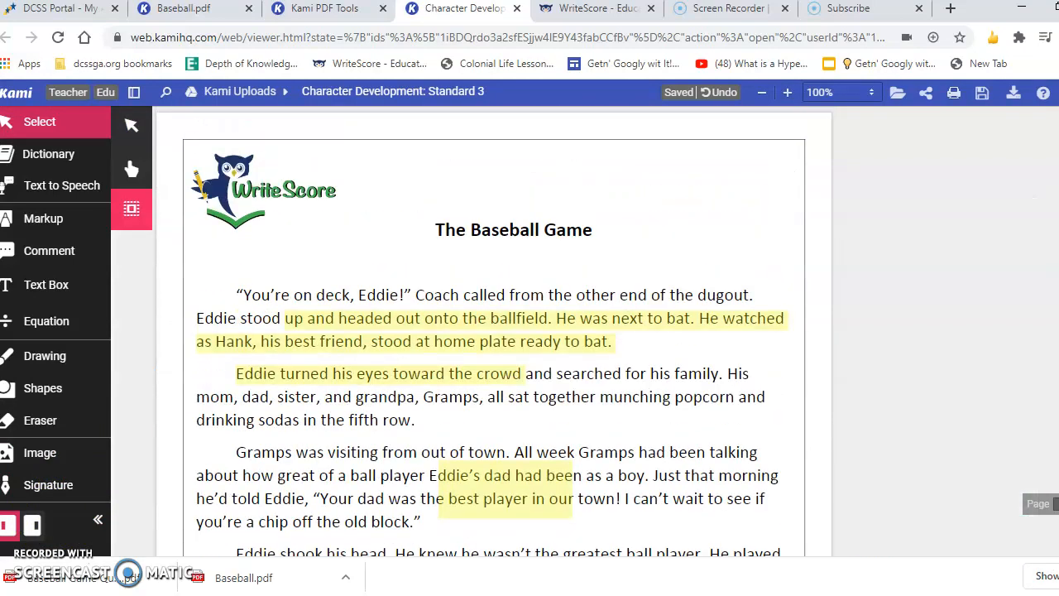
pyautogui.scroll(-4, 501, 476)
pyautogui.click(1025, 339)
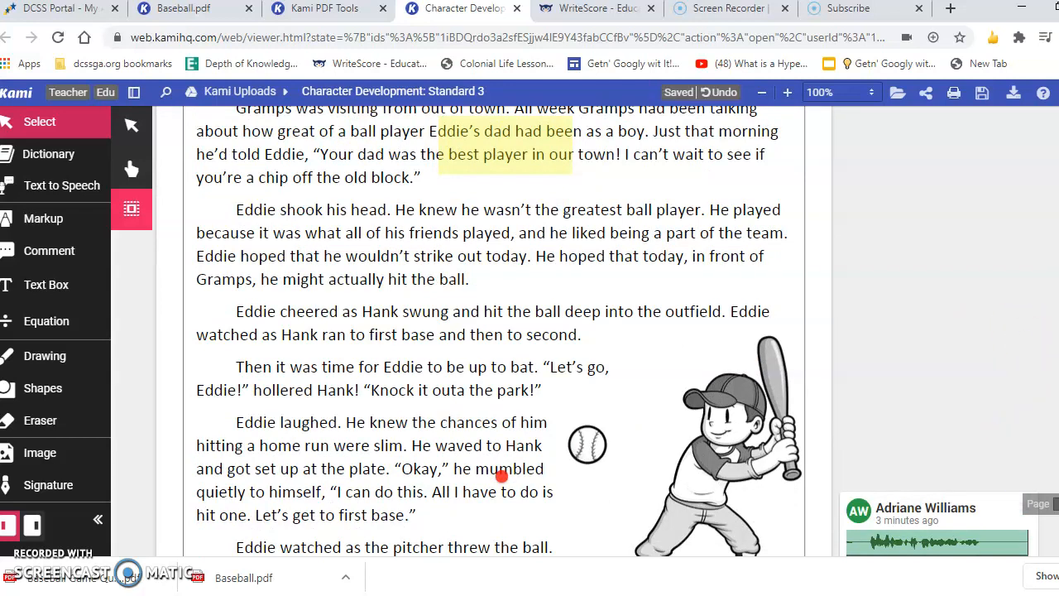
pyautogui.scroll(-1, 494, 332)
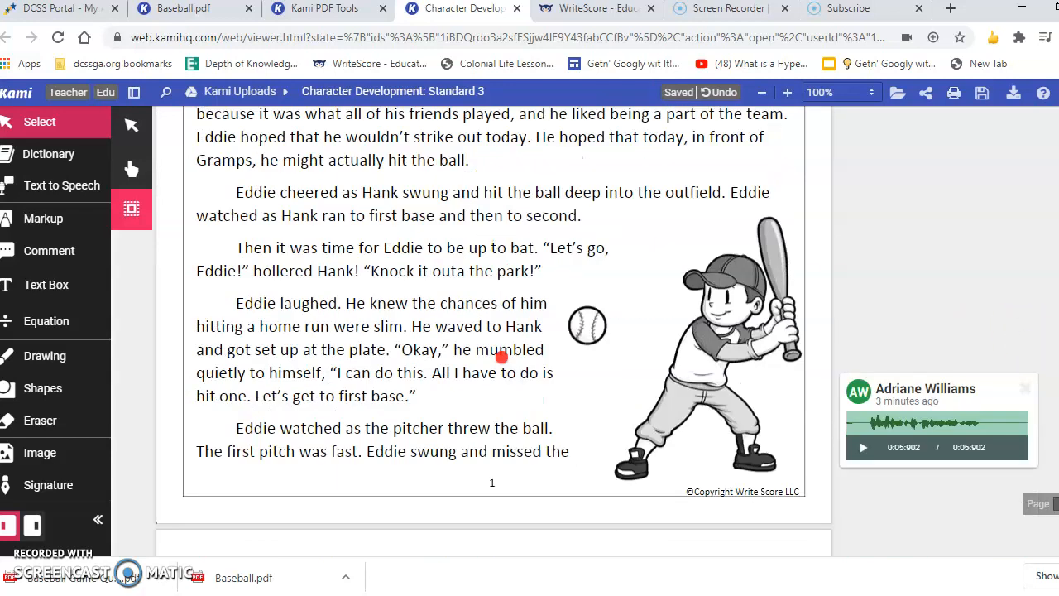
pyautogui.click(1025, 388)
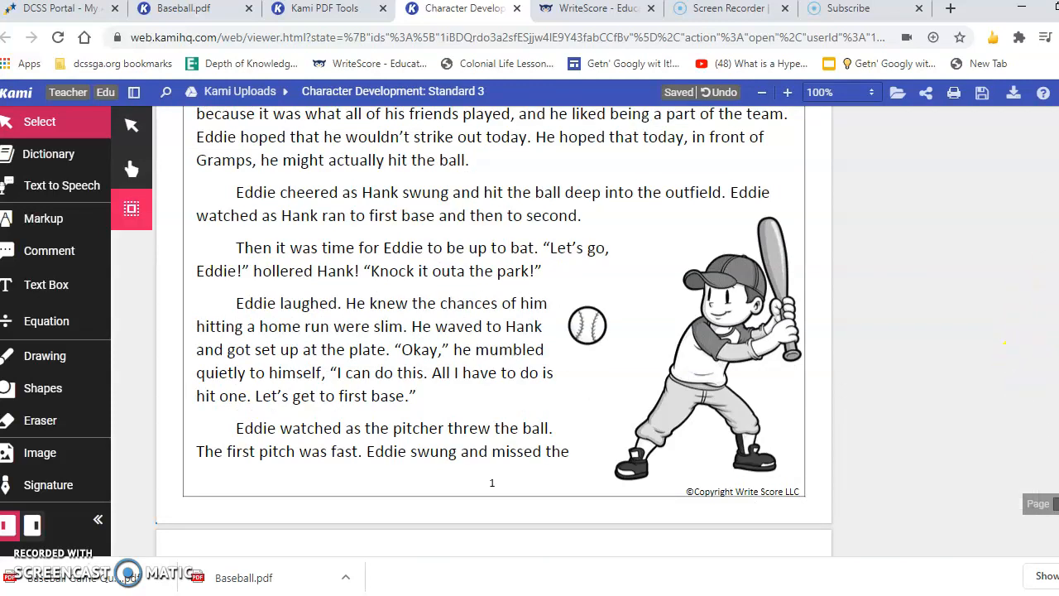
# Examine the Google Classroom Kami Assignment form and its Feature Restrictions, and close it without creating an assignment
pyautogui.scroll(5, 494, 331)
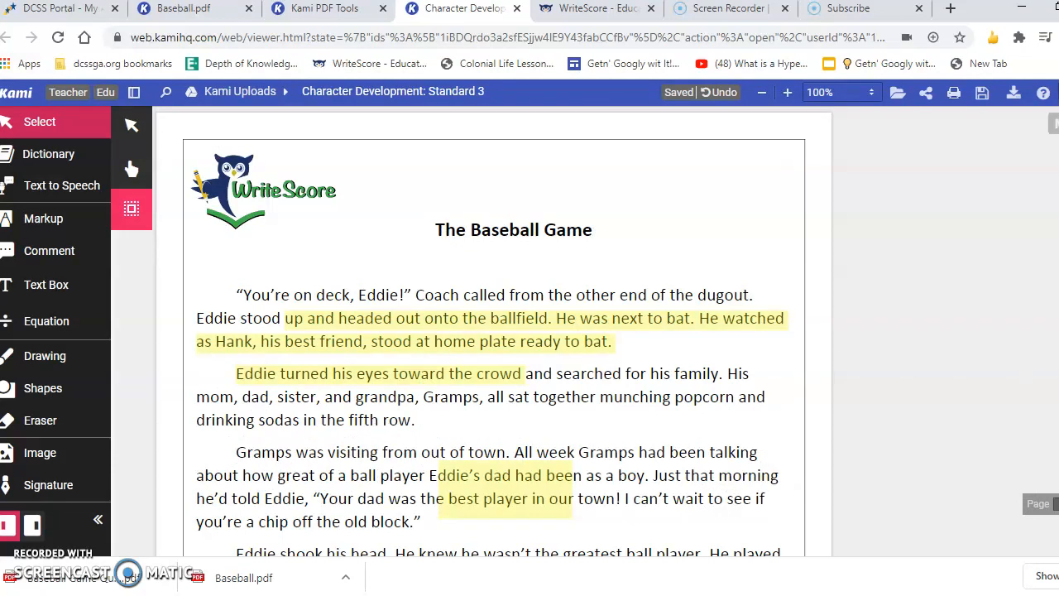
pyautogui.click(1058, 92)
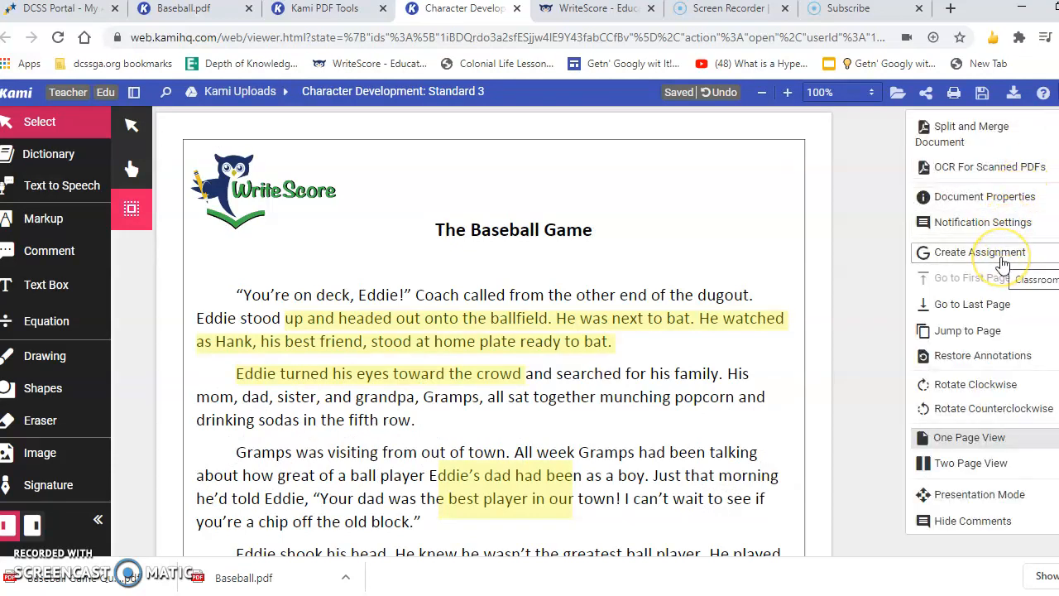
pyautogui.click(1003, 263)
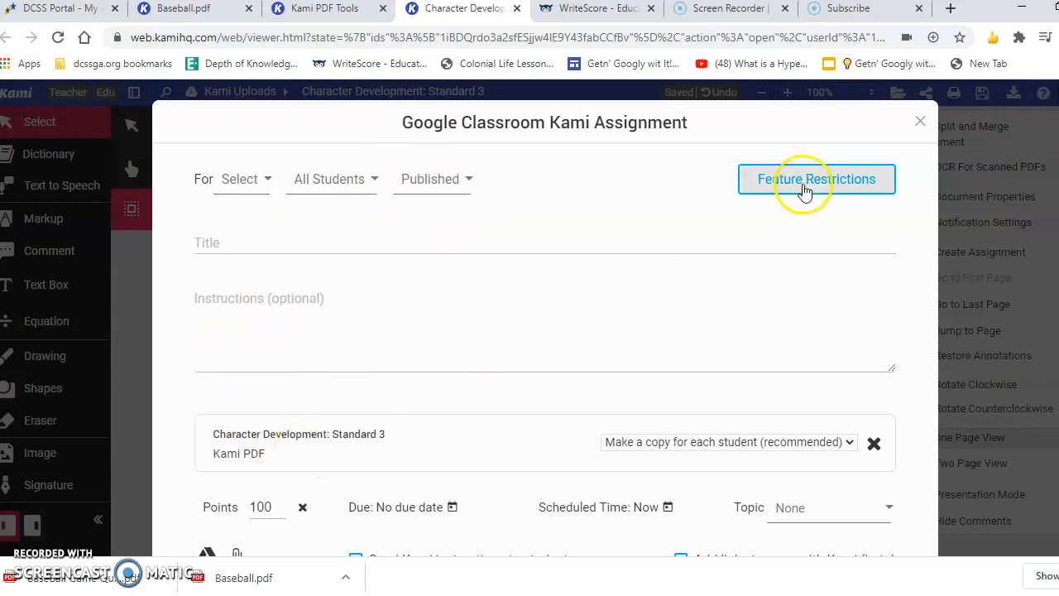
pyautogui.click(804, 189)
pyautogui.click(742, 342)
pyautogui.moveTo(743, 342); pyautogui.dragTo(732, 275)
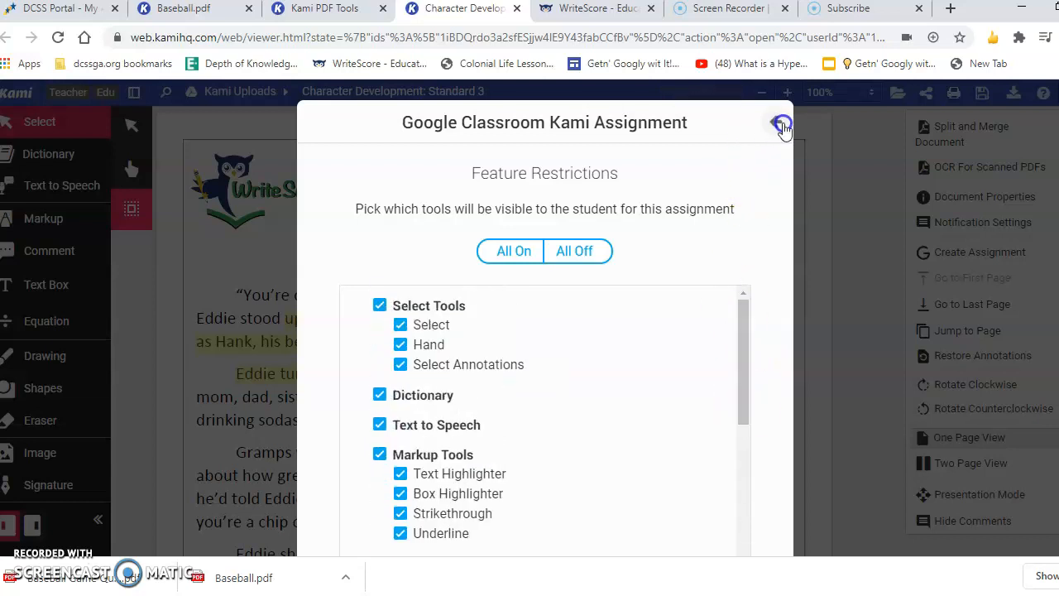
pyautogui.click(781, 124)
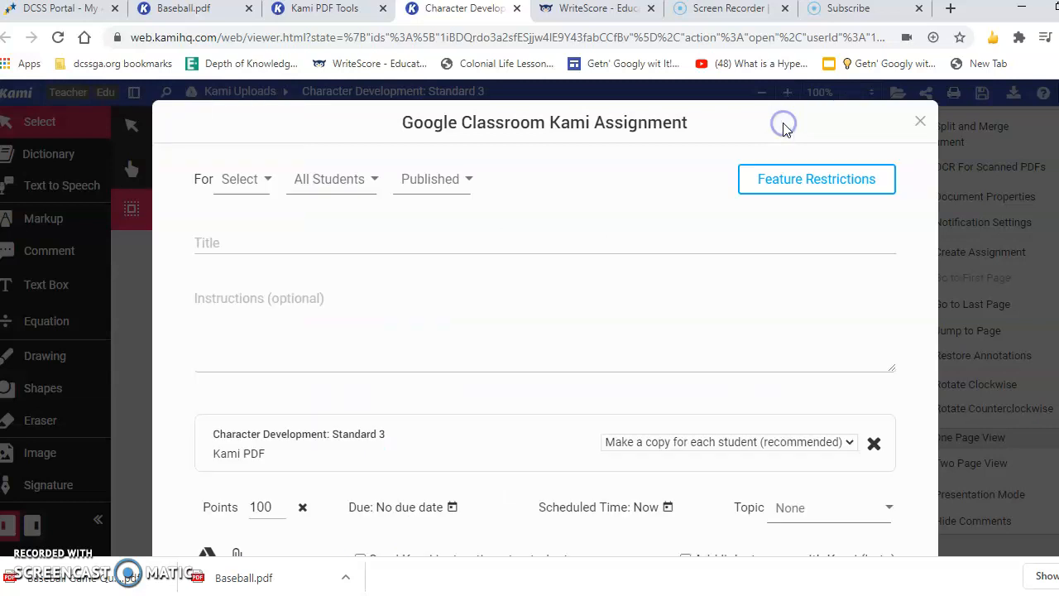
pyautogui.click(922, 125)
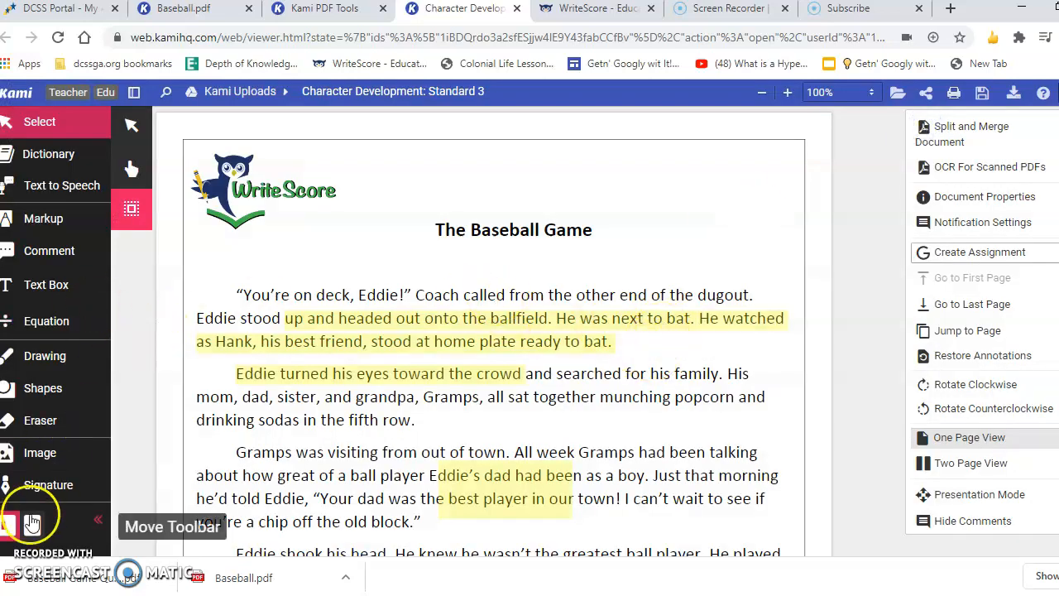
# Erase the yellow text and box highlights from the first three paragraphs of The Baseball Game
pyautogui.click(42, 424)
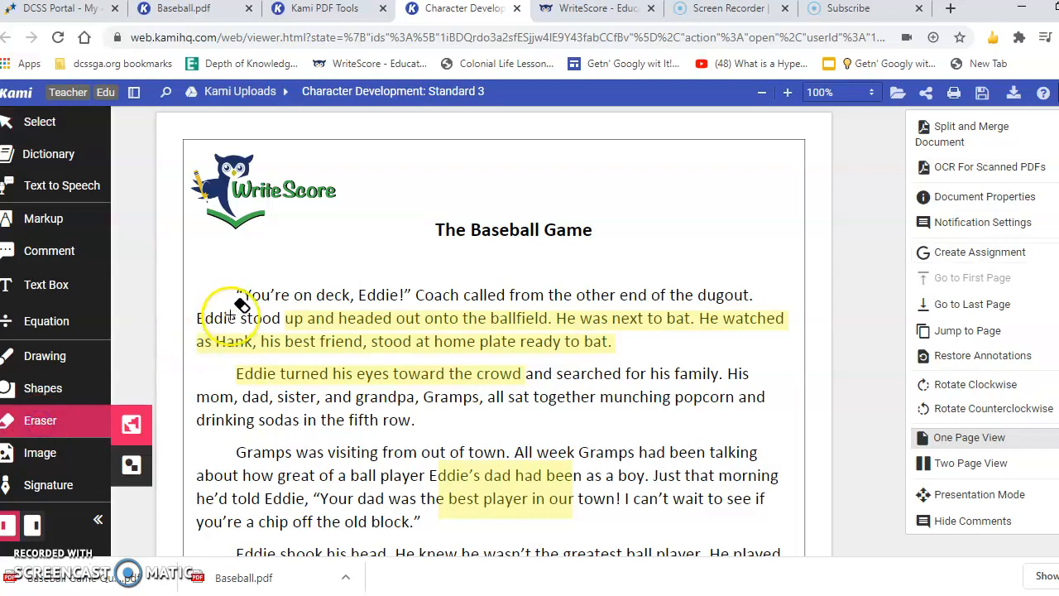
pyautogui.moveTo(209, 338); pyautogui.dragTo(249, 376)
pyautogui.moveTo(451, 458); pyautogui.dragTo(603, 477)
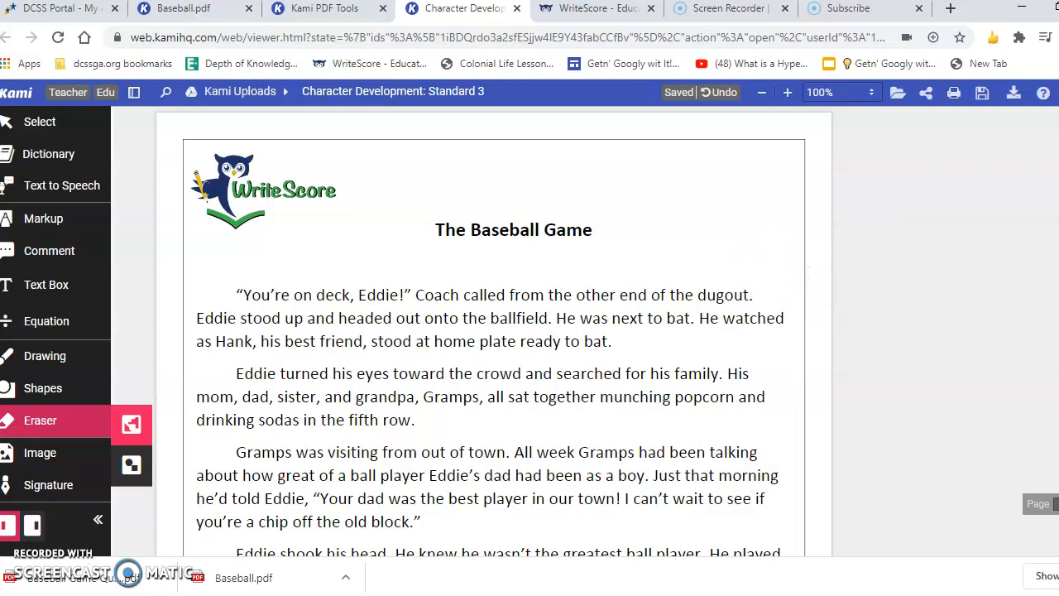
pyautogui.scroll(-5, 494, 331)
pyautogui.scroll(3, 494, 331)
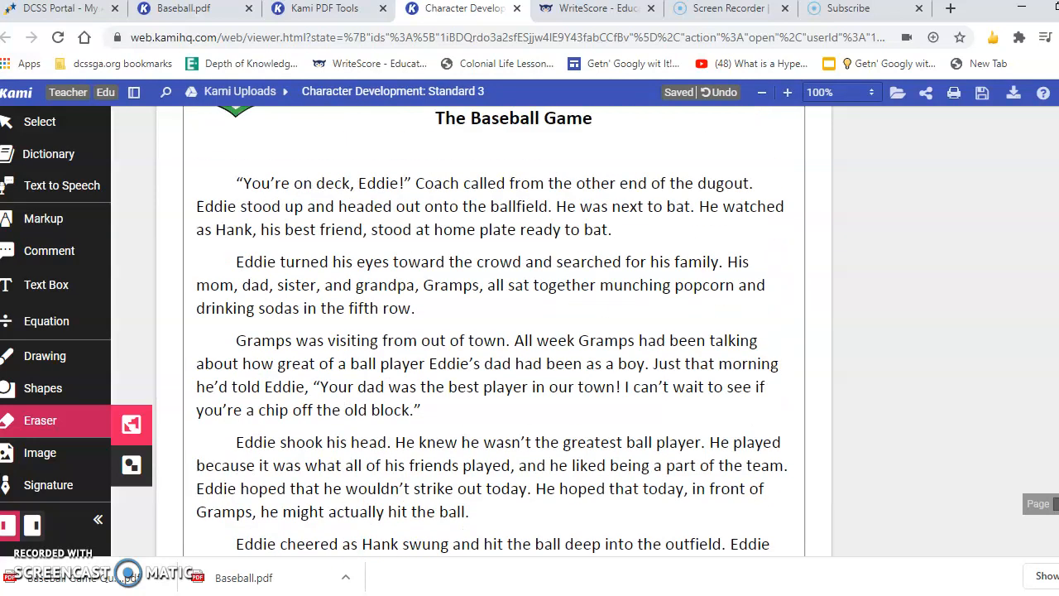